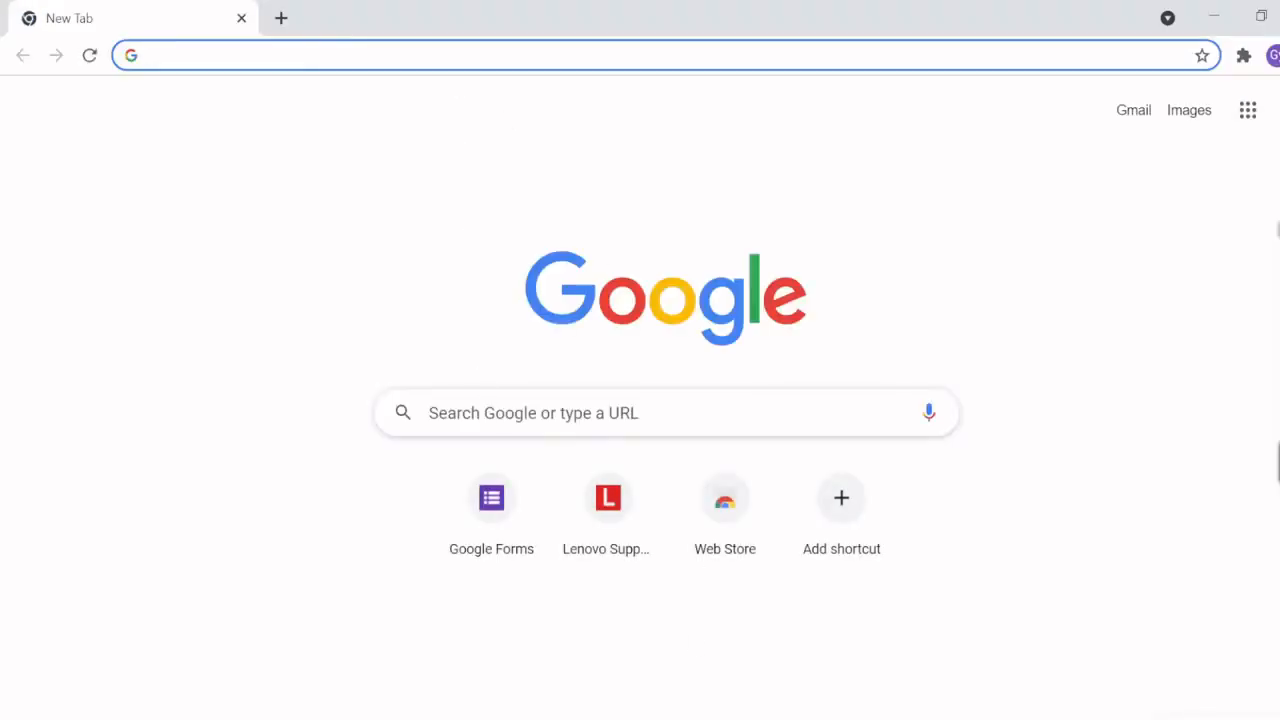
Step: Search the web for Google Forms
{"action": "left_click", "coordinate": [480, 413]}
{"action": "type", "text": "googel"}
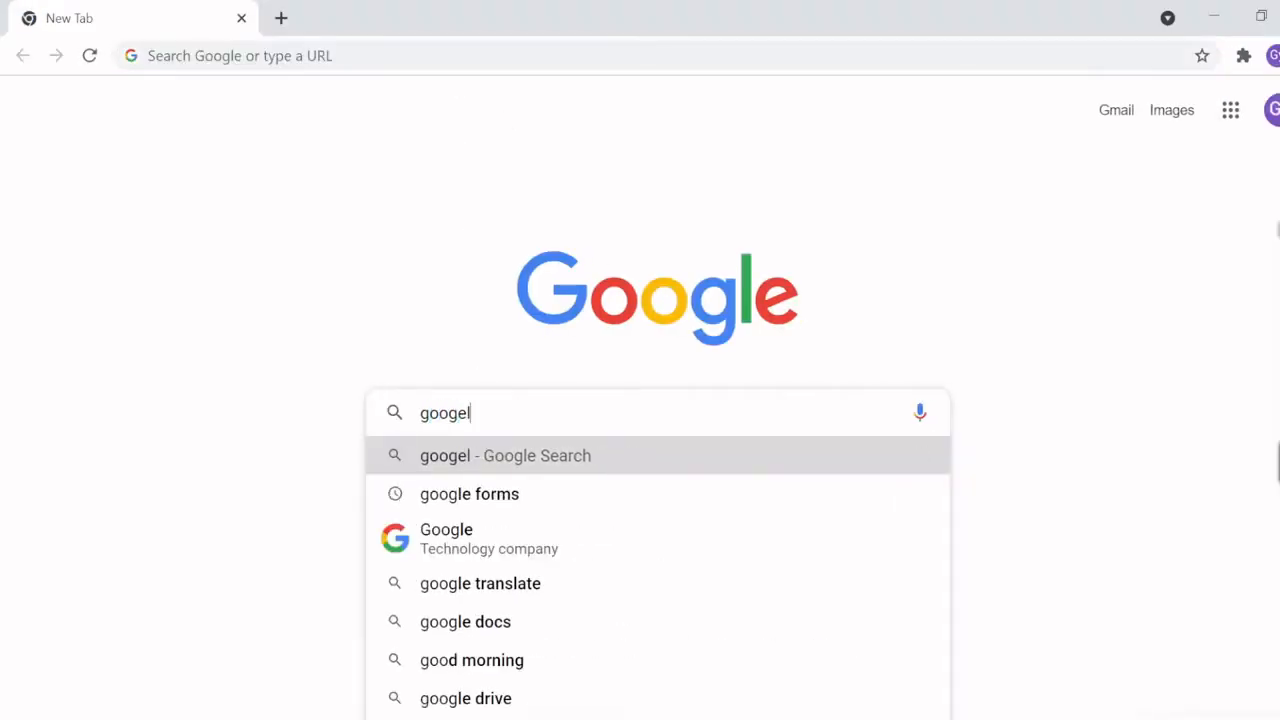
{"action": "key", "text": "BackSpace"}
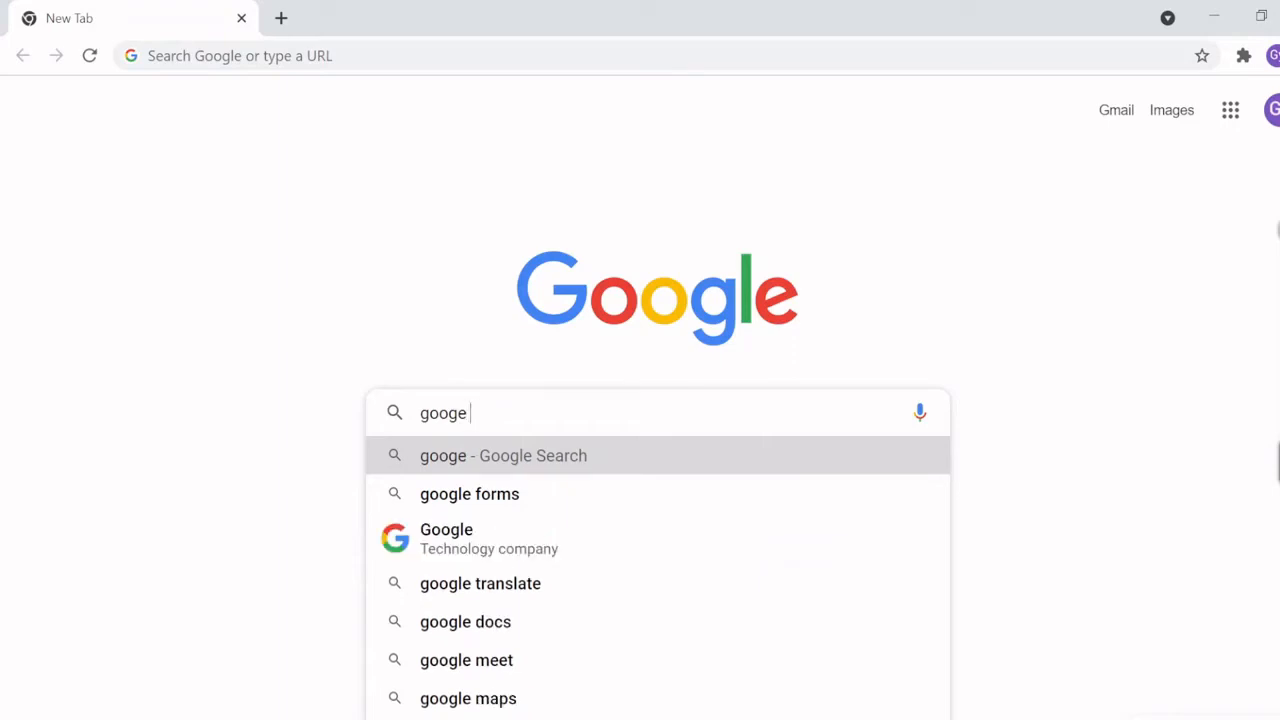
{"action": "type", "text": "forms"}
{"action": "key", "text": "Return"}
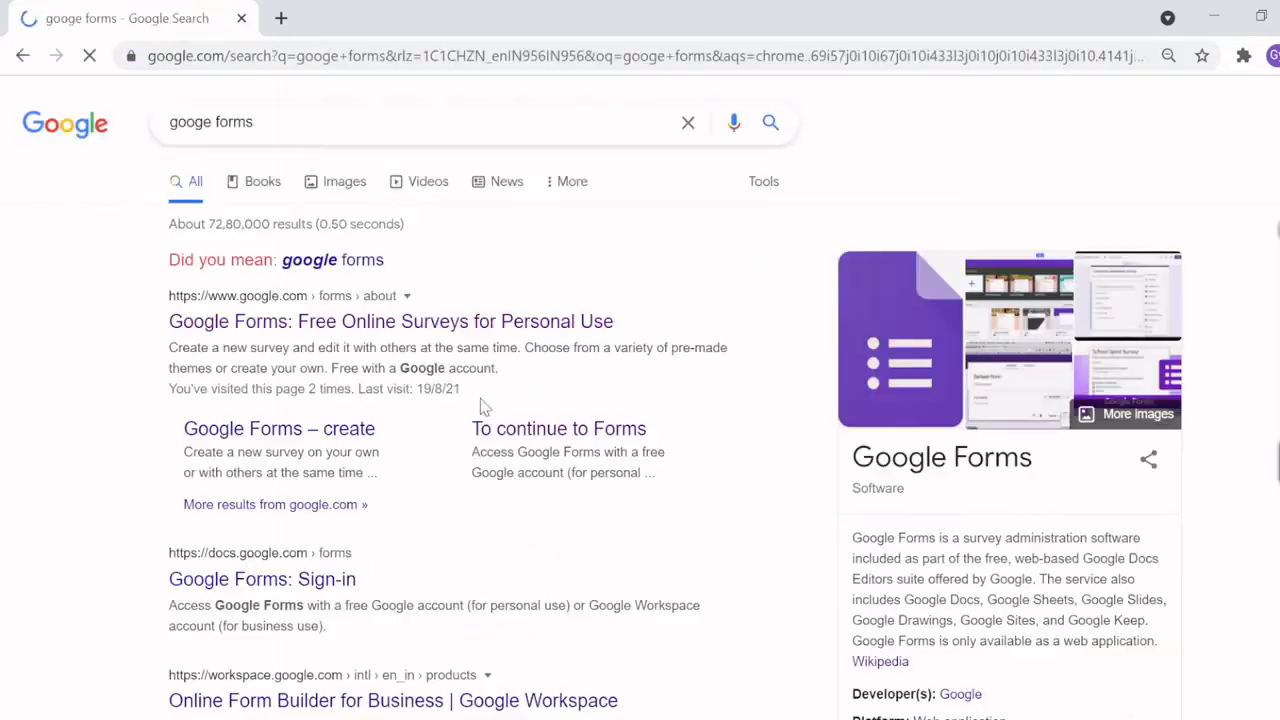
Step: Open the personal version of Google Forms from the search results and create a blank form
{"action": "left_click", "coordinate": [341, 323]}
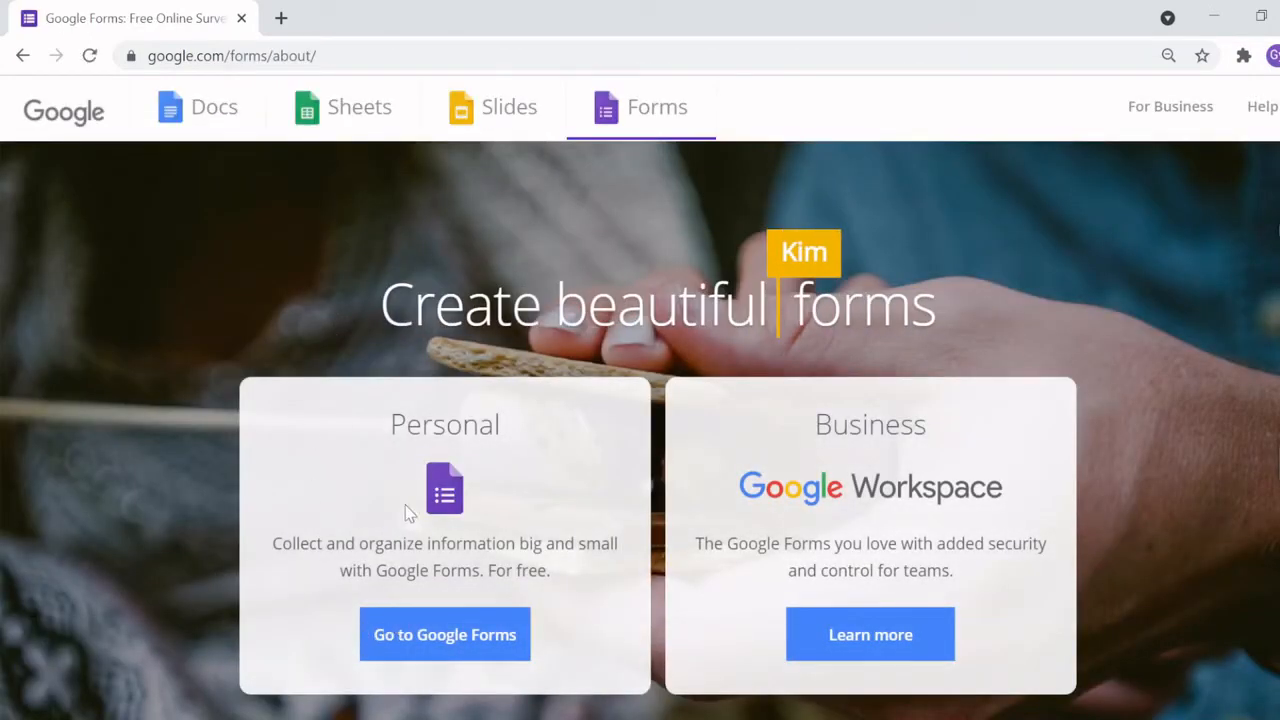
{"action": "double_click", "coordinate": [445, 424]}
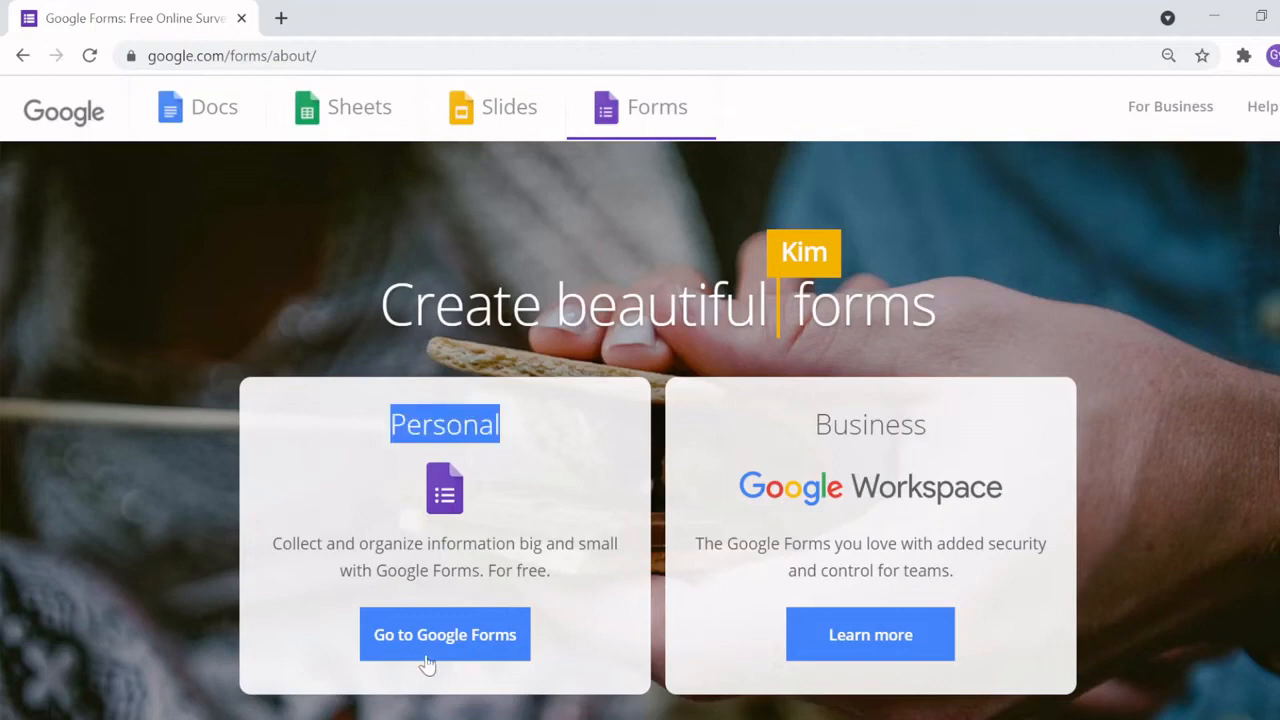
{"action": "left_click", "coordinate": [436, 643]}
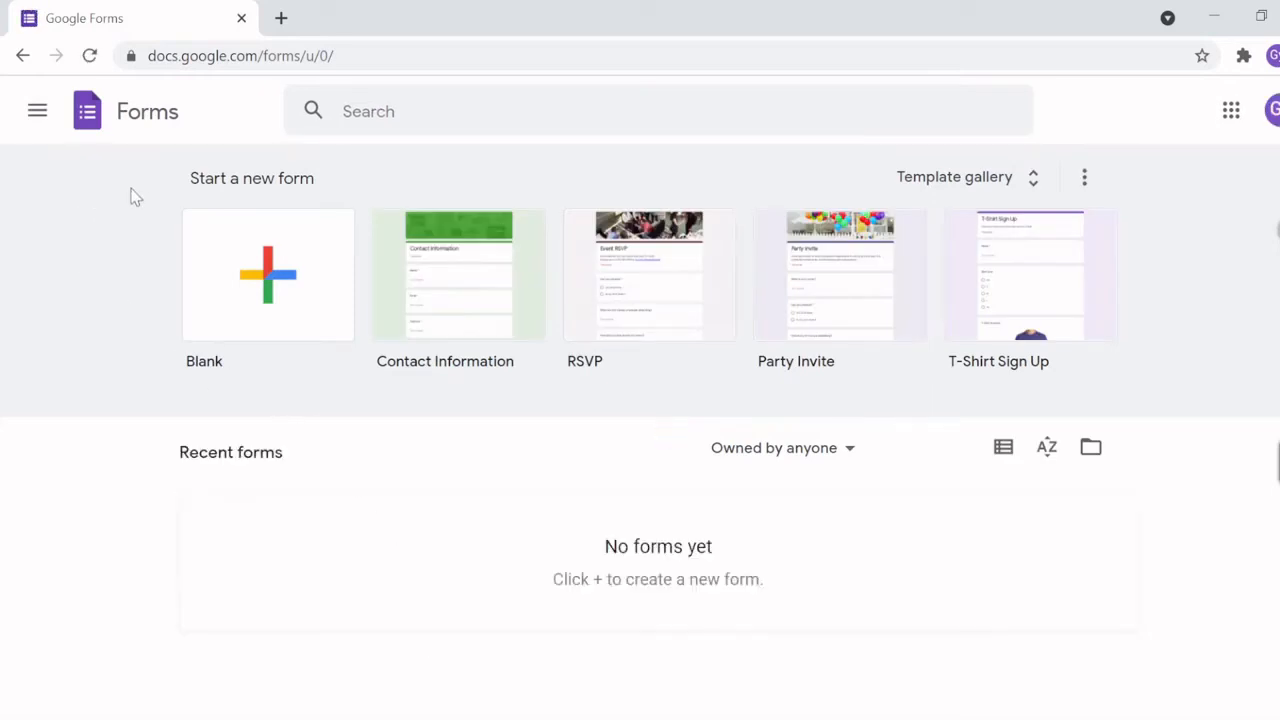
{"action": "left_click", "coordinate": [265, 283]}
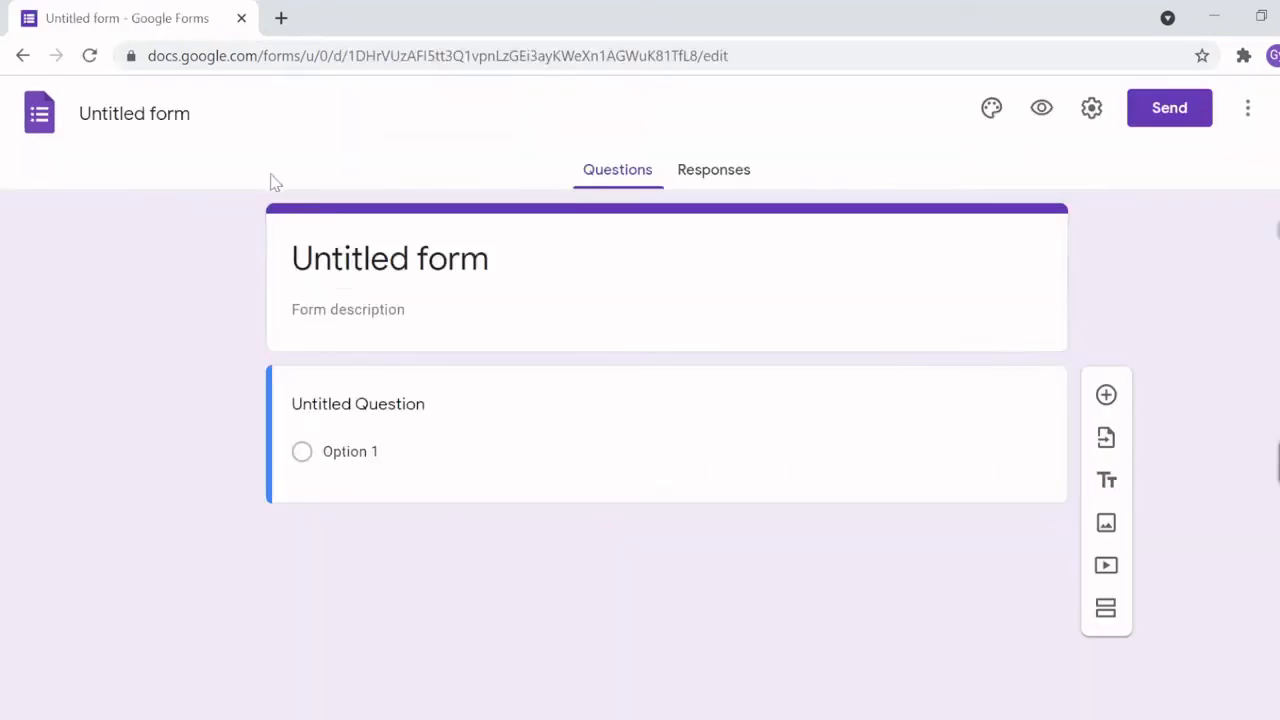
Step: Open forms.google.com in a new browser tab and create another blank form
{"action": "left_click", "coordinate": [281, 20]}
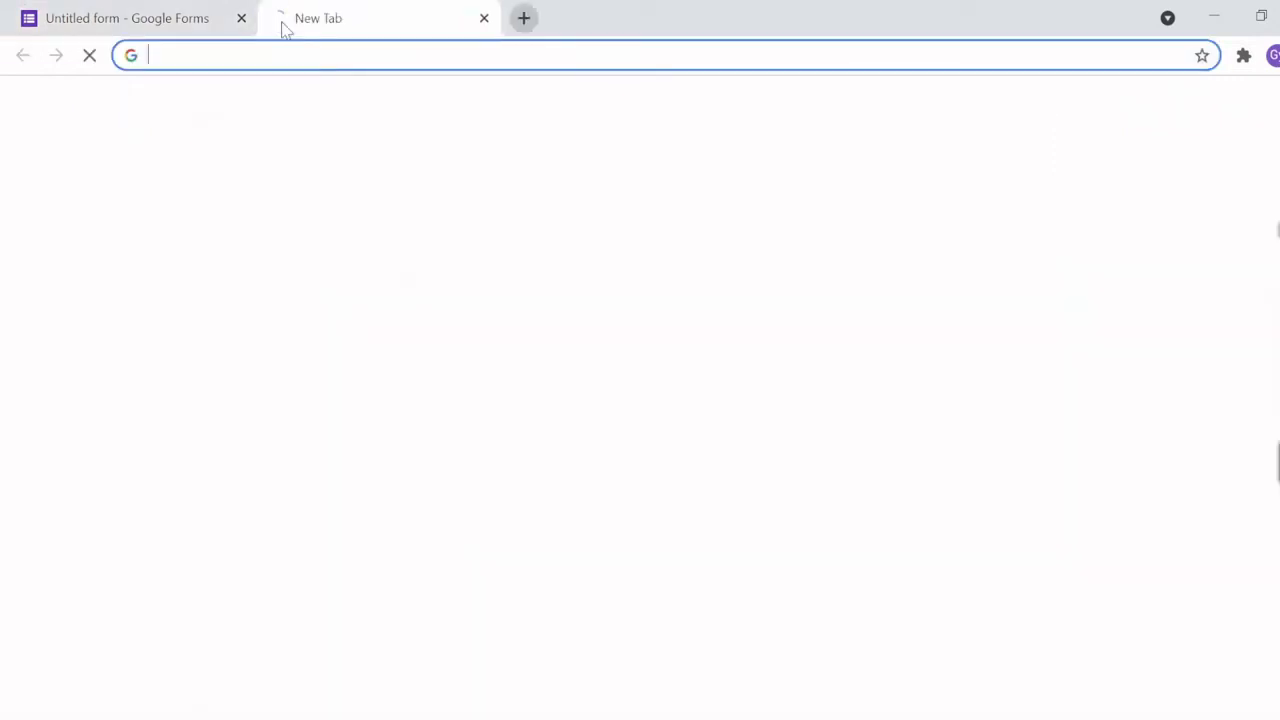
{"action": "type", "text": "for"}
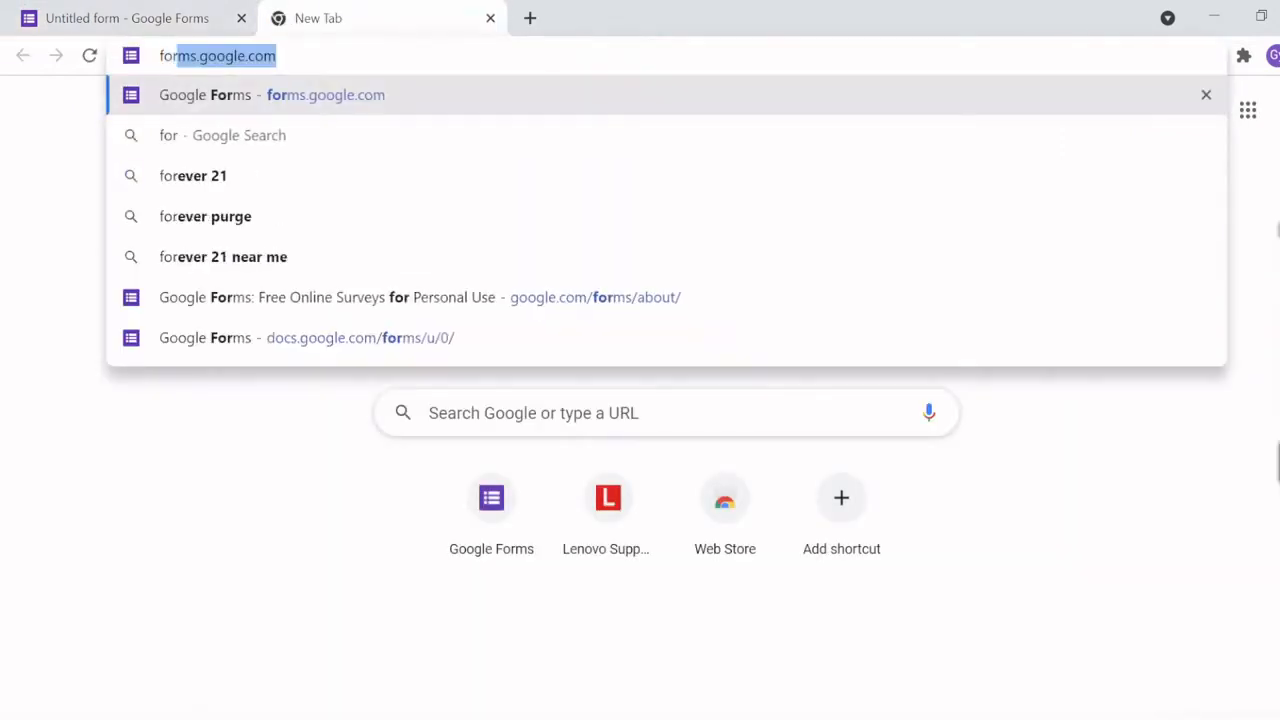
{"action": "type", "text": "ms.google.co"}
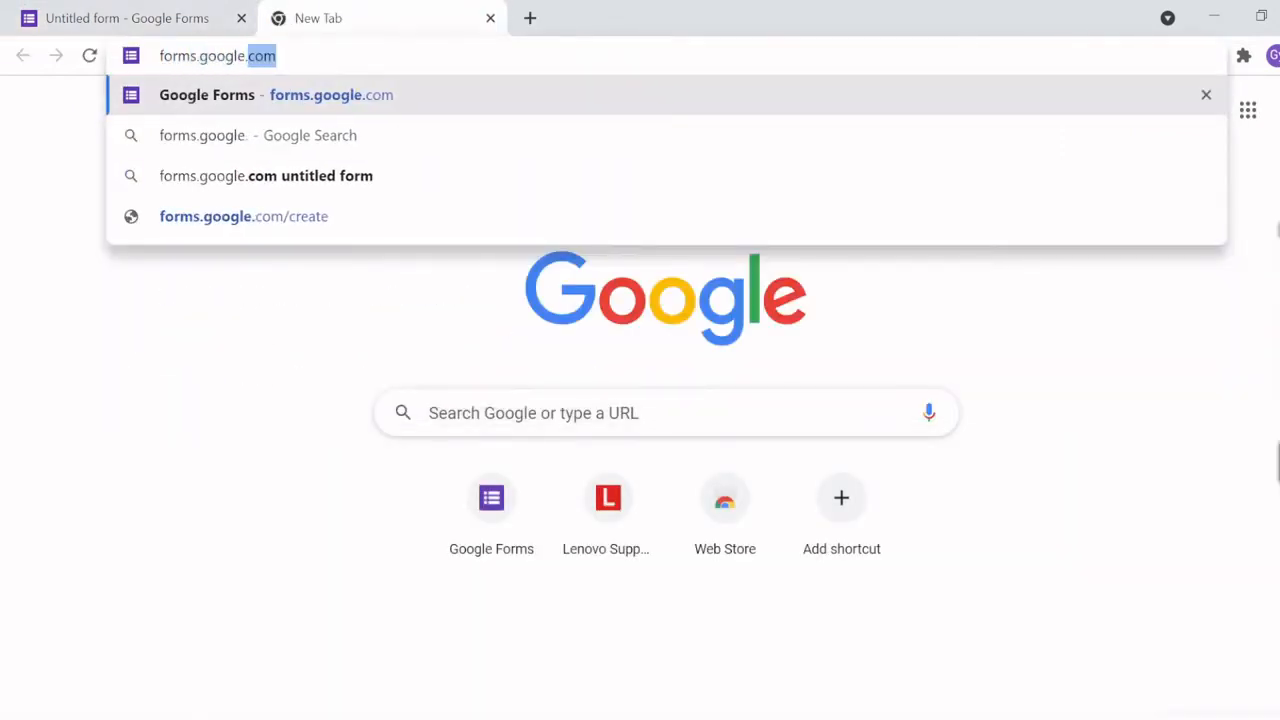
{"action": "type", "text": "m"}
{"action": "key", "text": "Return"}
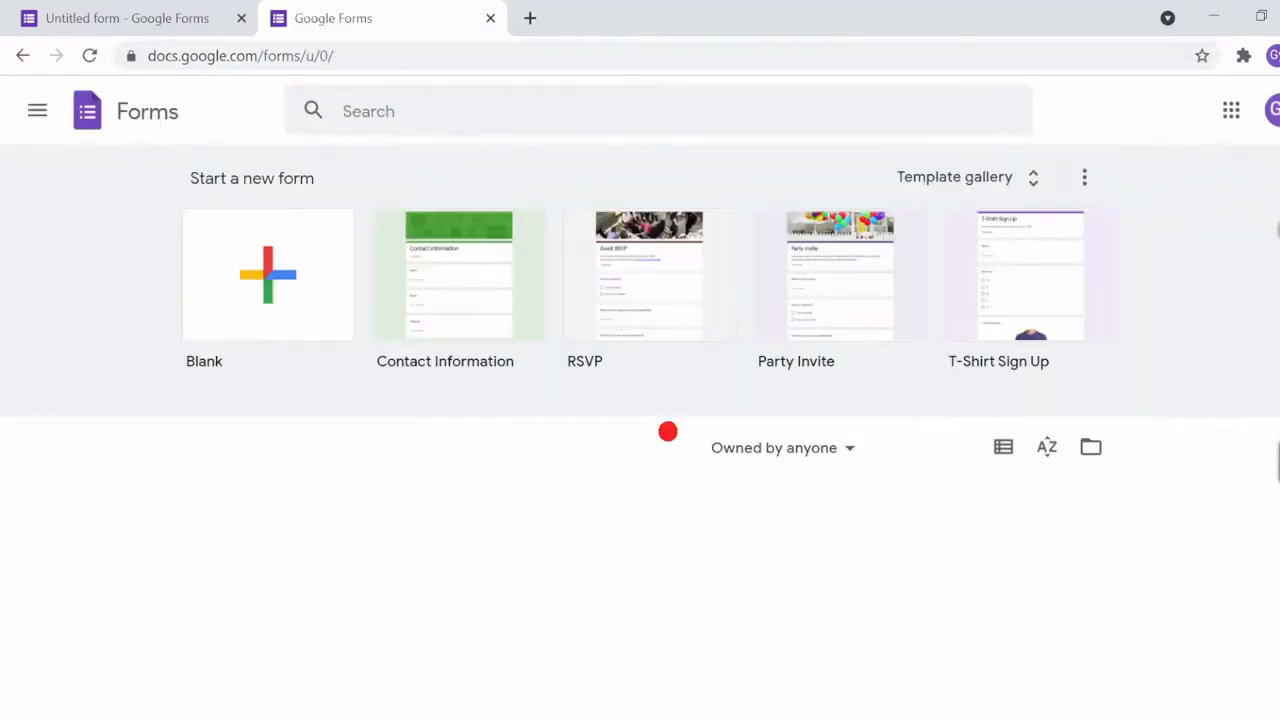
{"action": "left_click", "coordinate": [251, 293]}
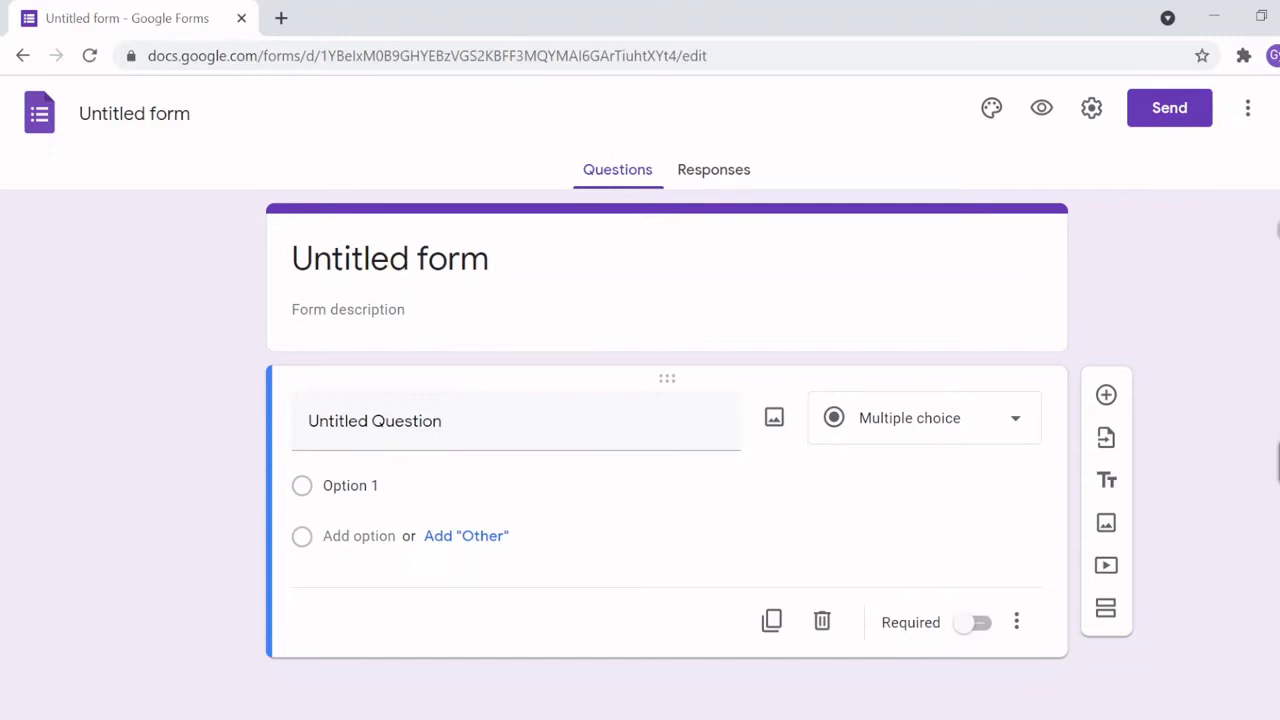
Step: Title the form "Customer feedback Form" and apply the same title as its file name
{"action": "left_click", "coordinate": [296, 236]}
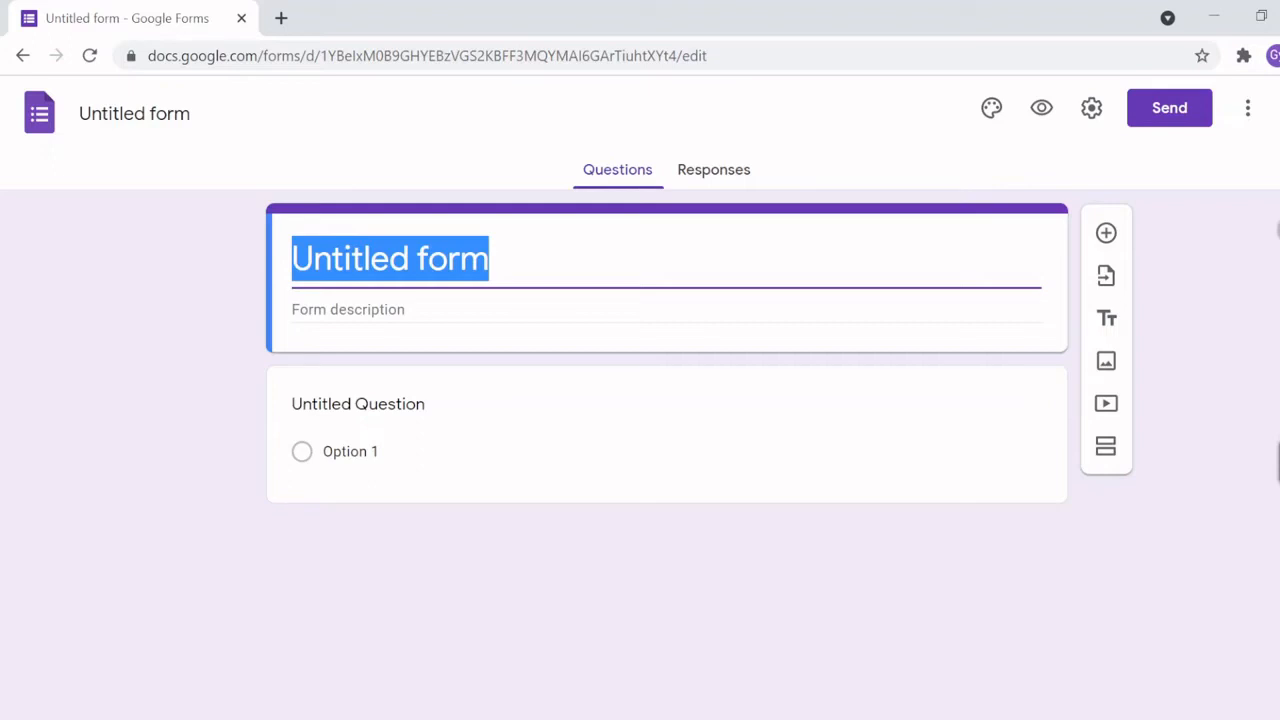
{"action": "type", "text": "Customr"}
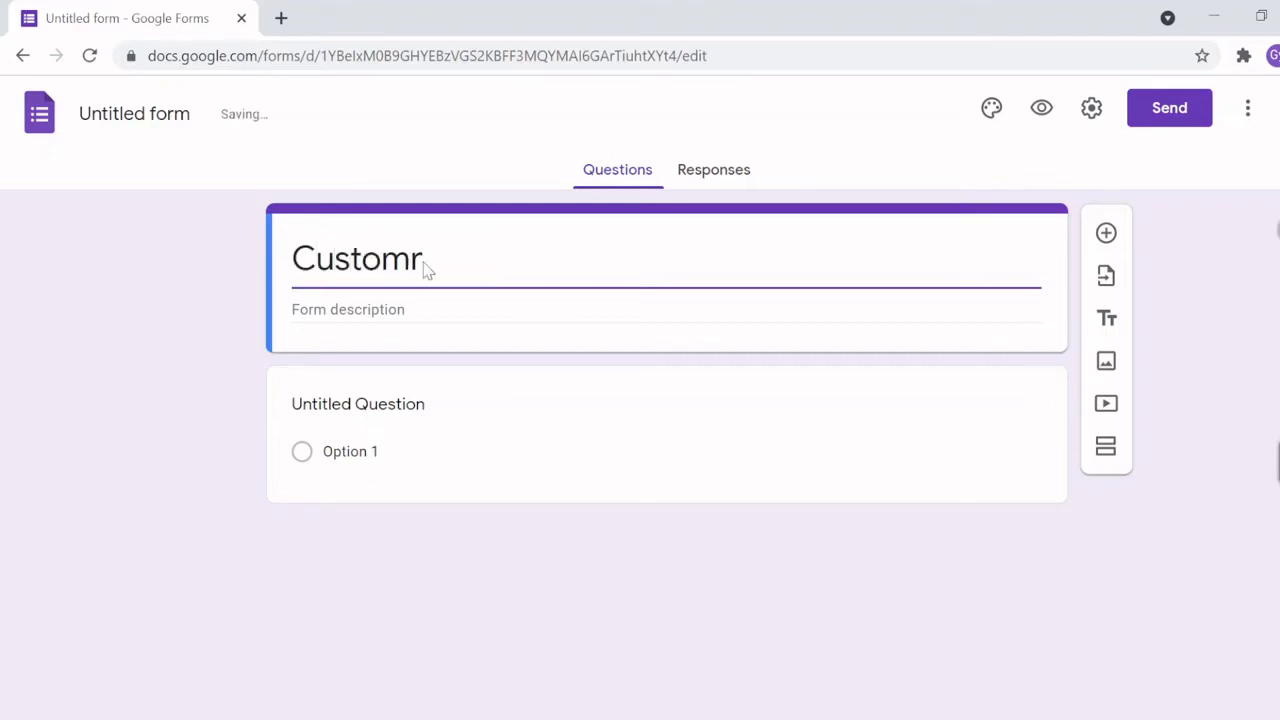
{"action": "key", "text": "BackSpace"}
{"action": "type", "text": "er feedback Form"}
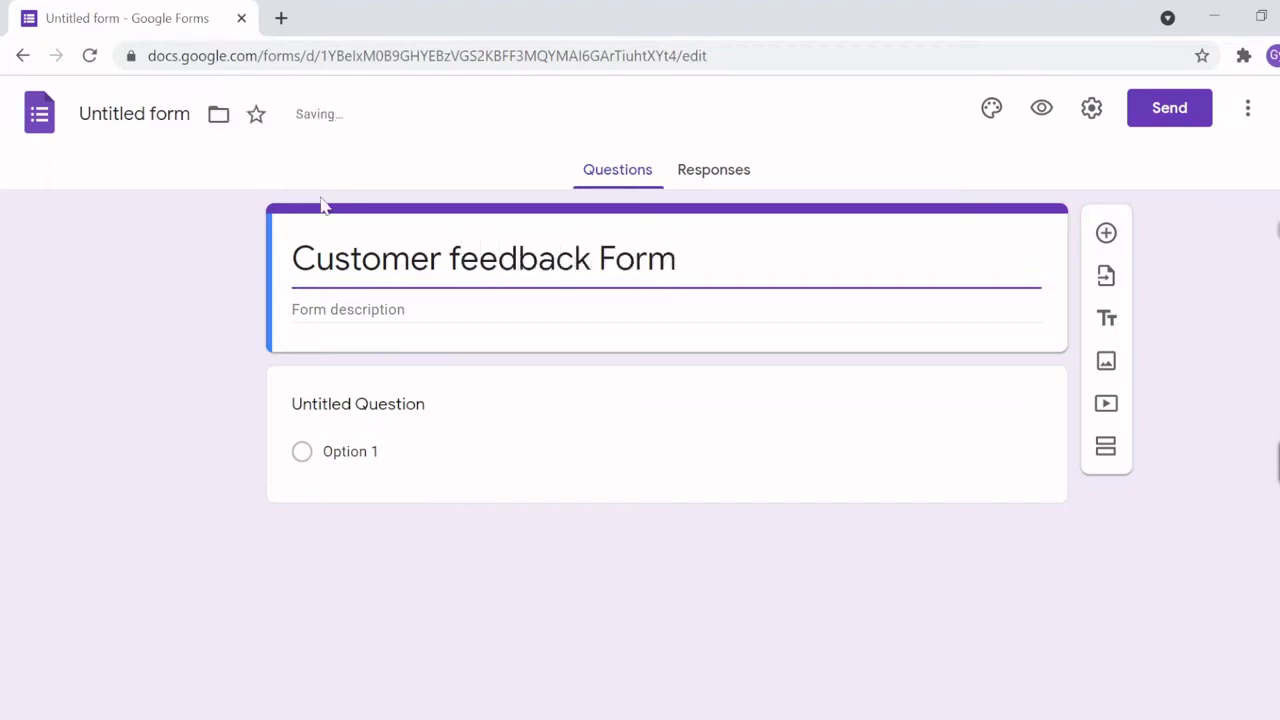
{"action": "left_click", "coordinate": [155, 115]}
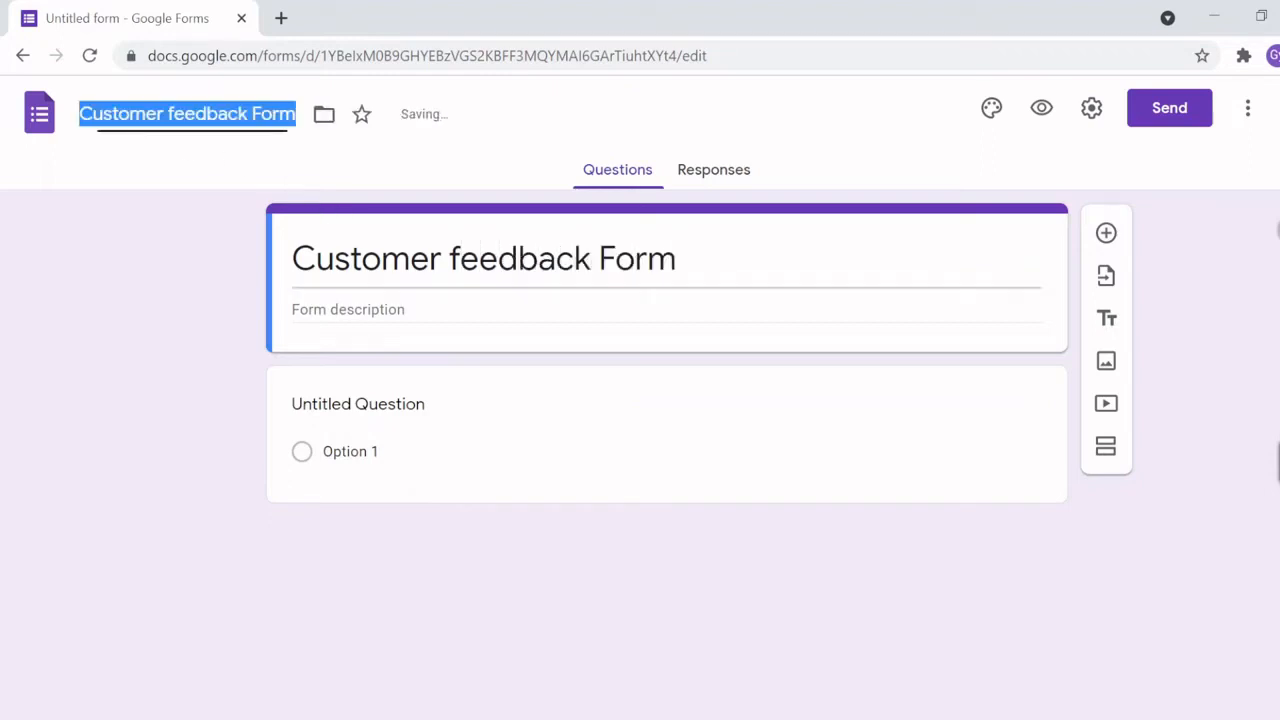
{"action": "left_click", "coordinate": [157, 255]}
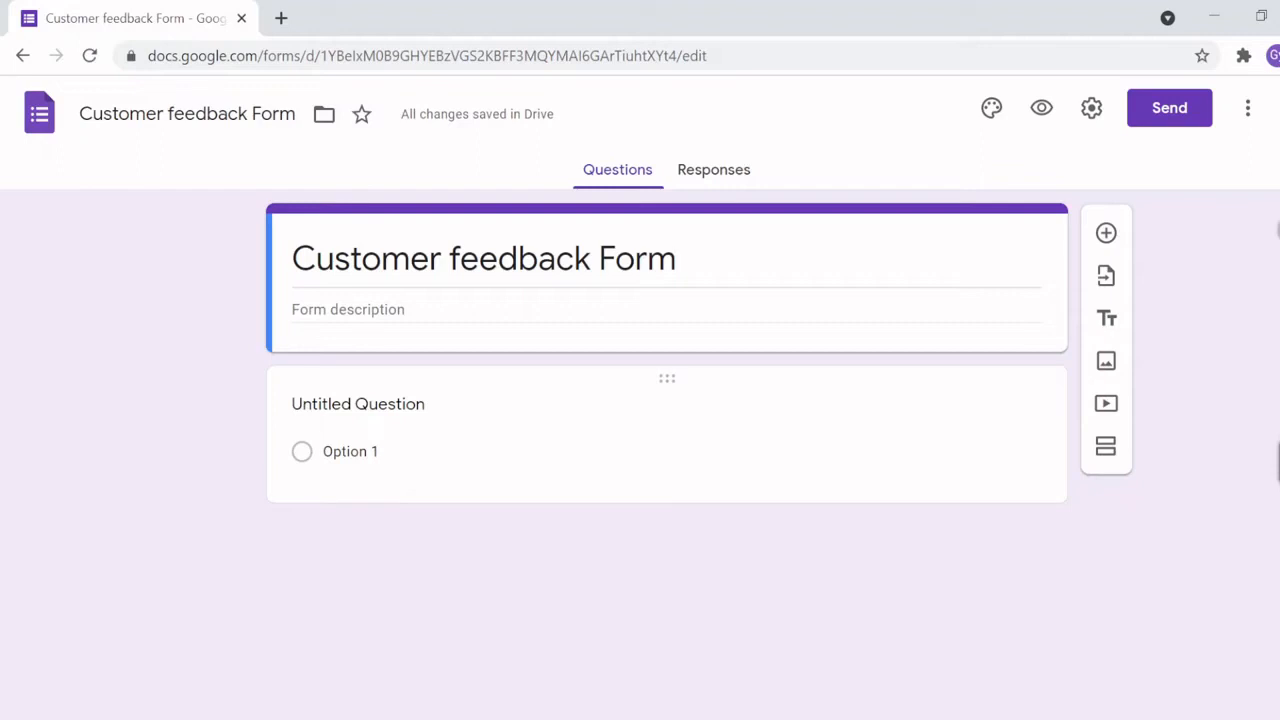
Step: Turn the first question into a required short-answer question titled "Name"
{"action": "left_click", "coordinate": [302, 406]}
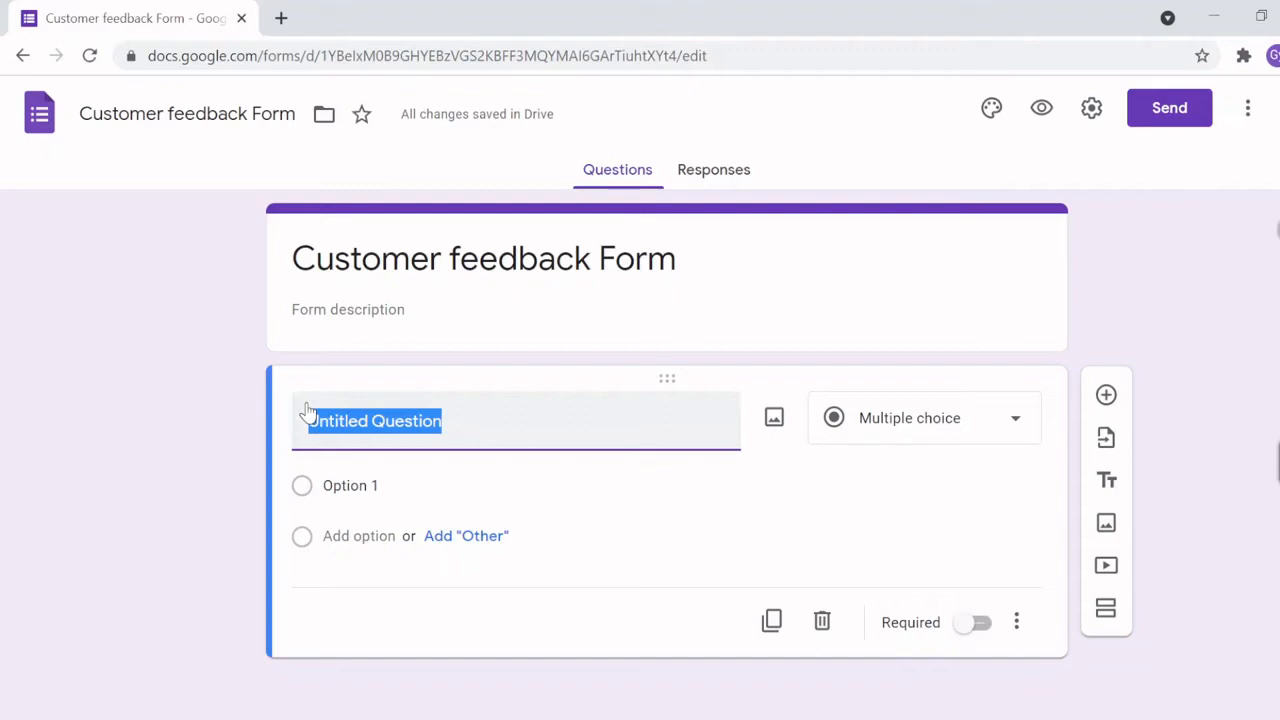
{"action": "key", "text": "BackSpace"}
{"action": "type", "text": "Name"}
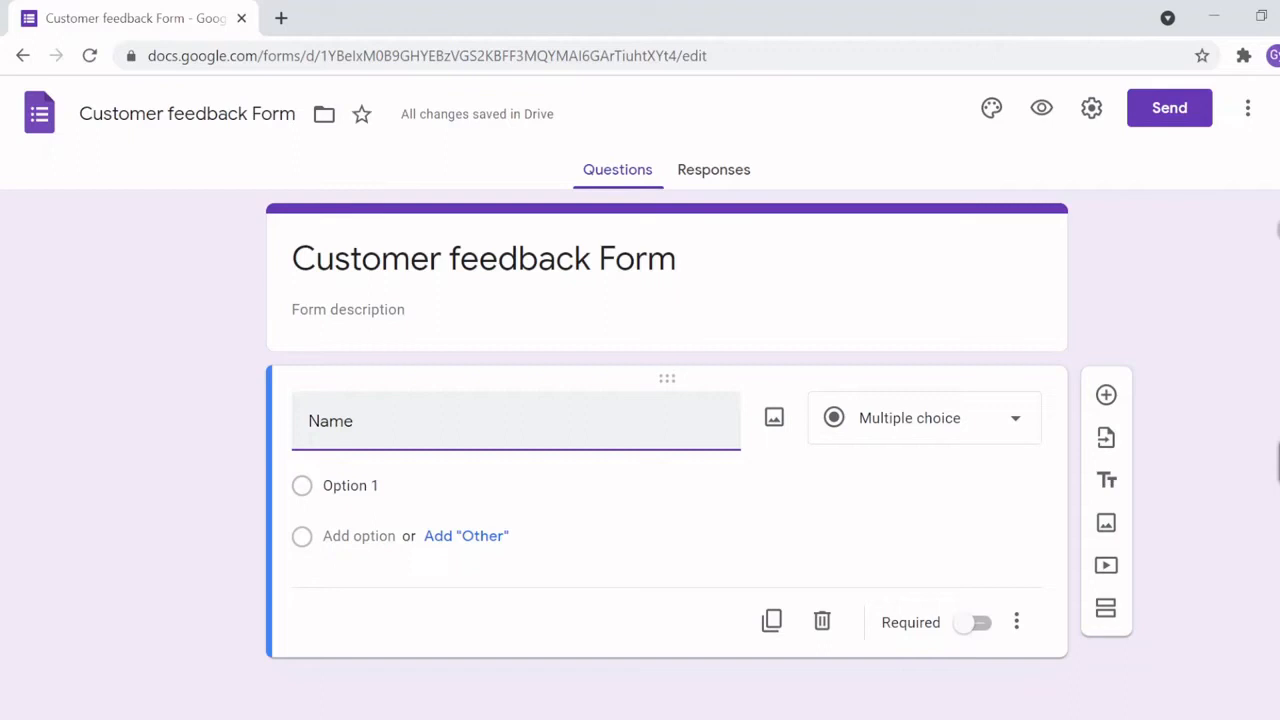
{"action": "left_click", "coordinate": [1014, 426]}
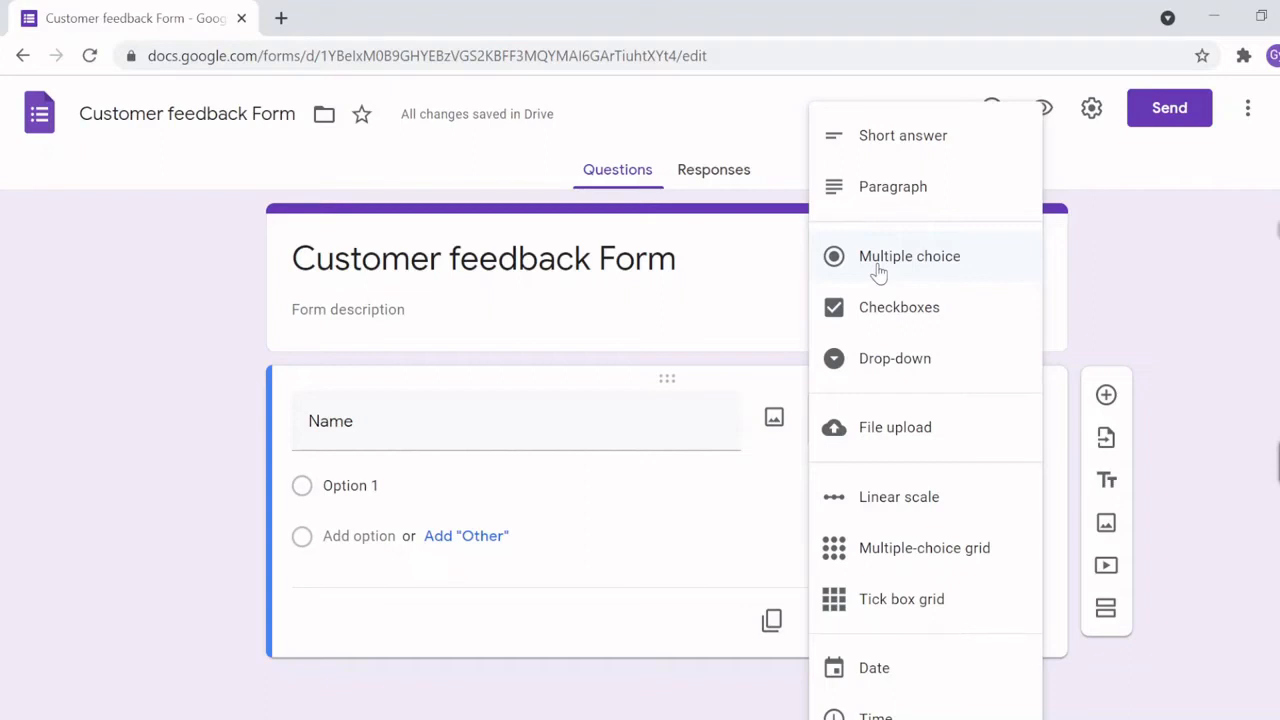
{"action": "left_click", "coordinate": [908, 142]}
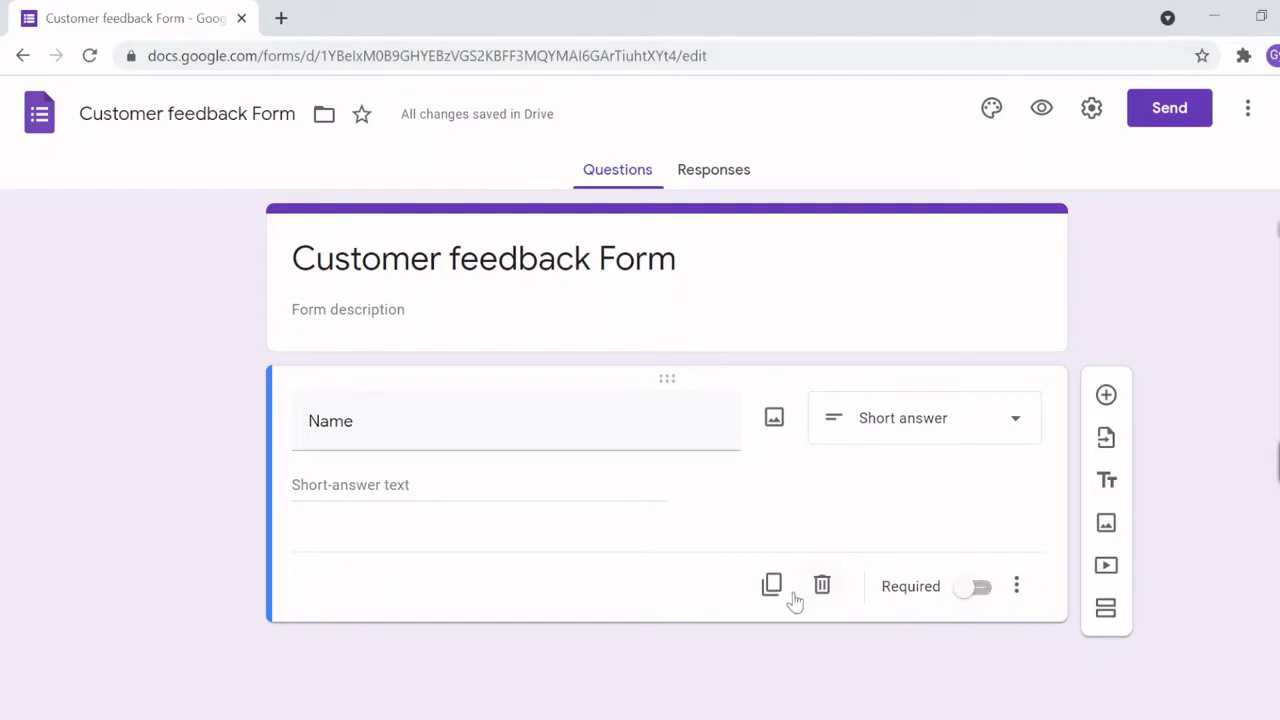
{"action": "left_click", "coordinate": [907, 594]}
{"action": "left_click", "coordinate": [982, 592]}
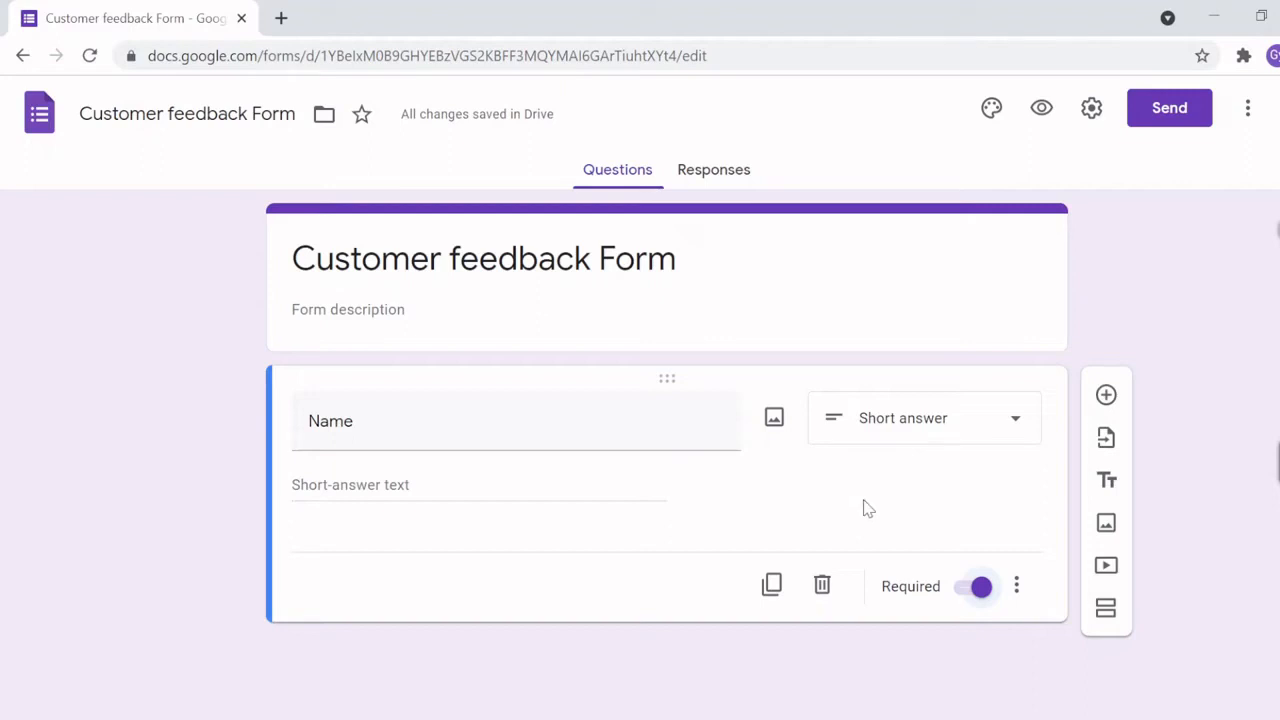
Step: Add a required short-answer question titled "Contact No" below the Name question
{"action": "left_click", "coordinate": [1105, 396]}
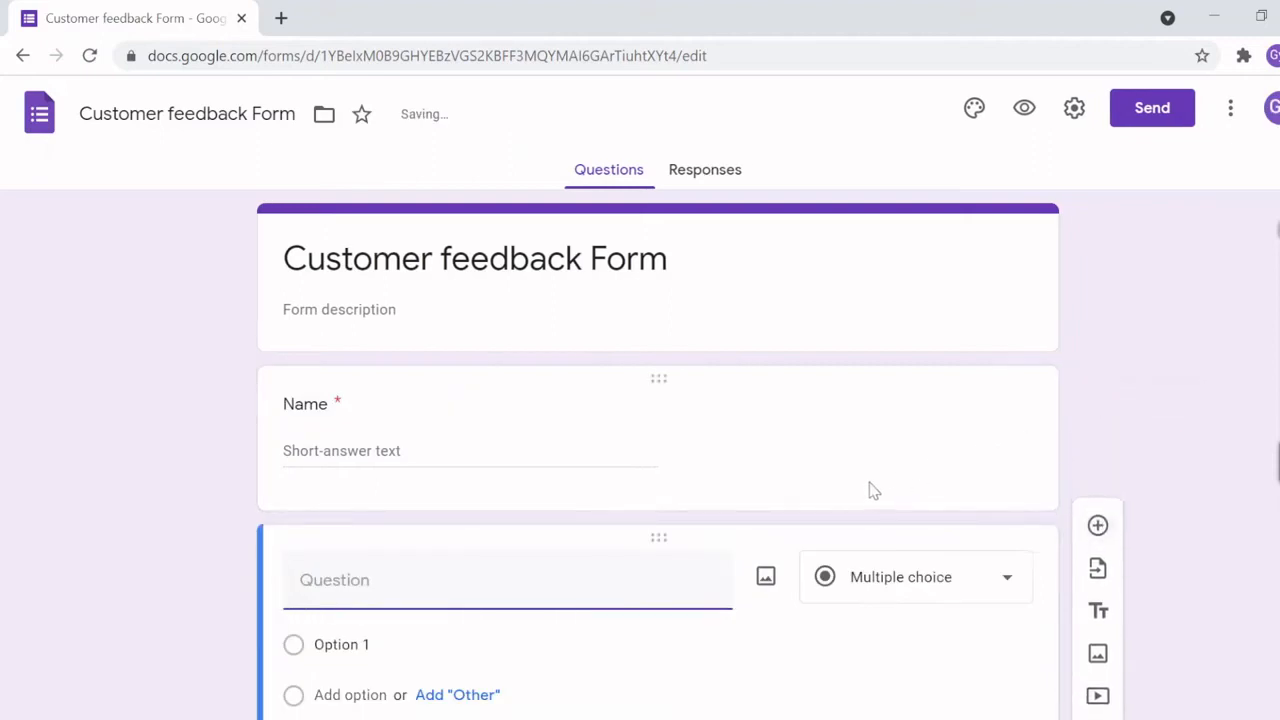
{"action": "left_click", "coordinate": [808, 409]}
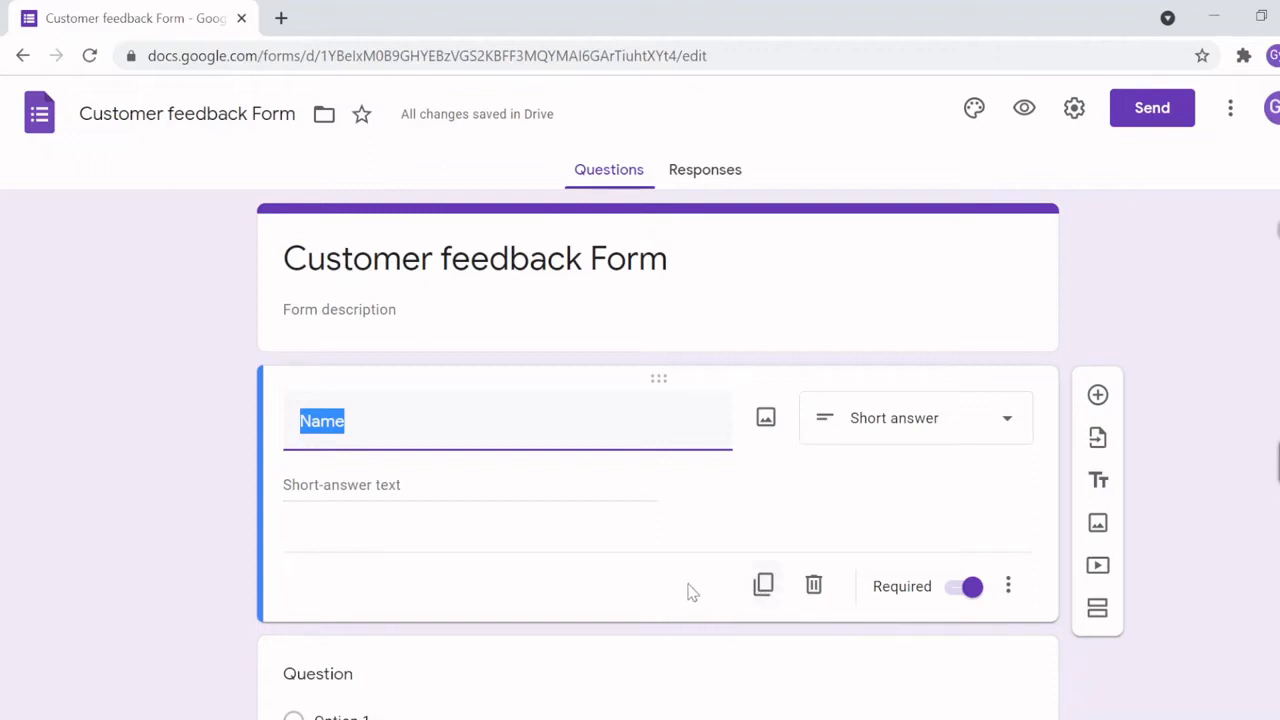
{"action": "scroll", "coordinate": [690, 592], "scroll_direction": "down", "scroll_amount": 1}
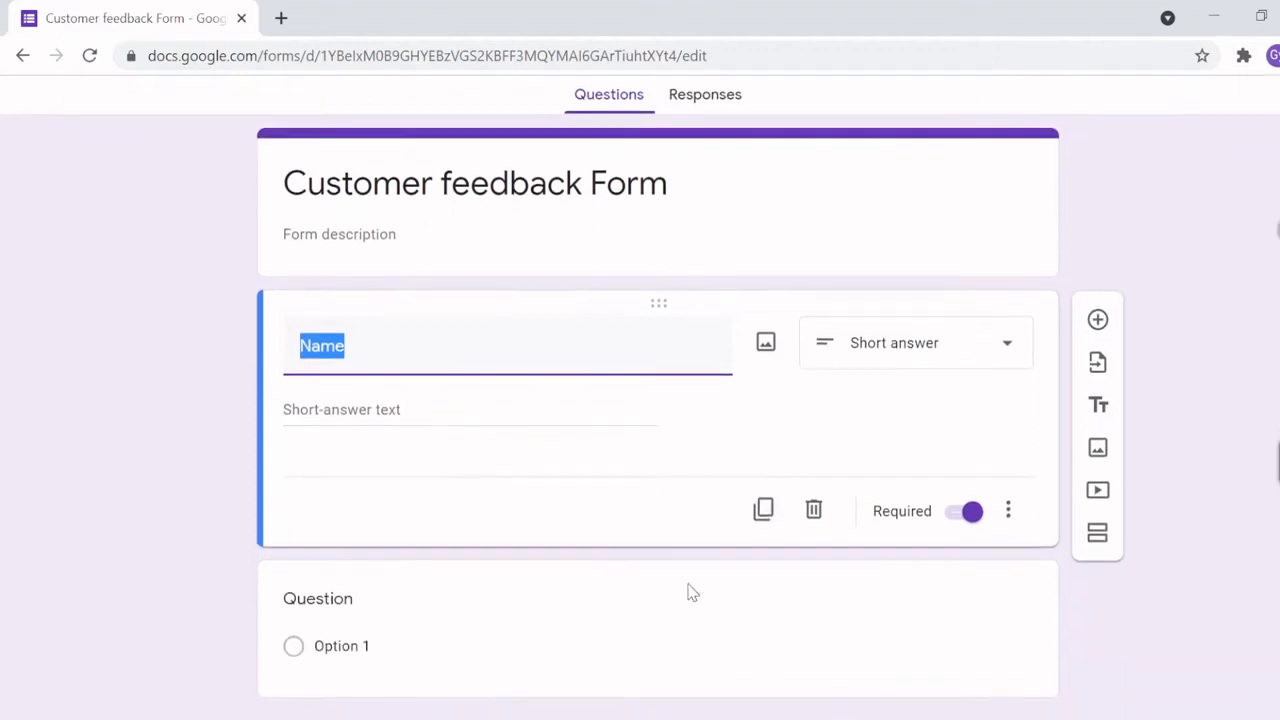
{"action": "left_click", "coordinate": [352, 610]}
{"action": "type", "text": "Contact No"}
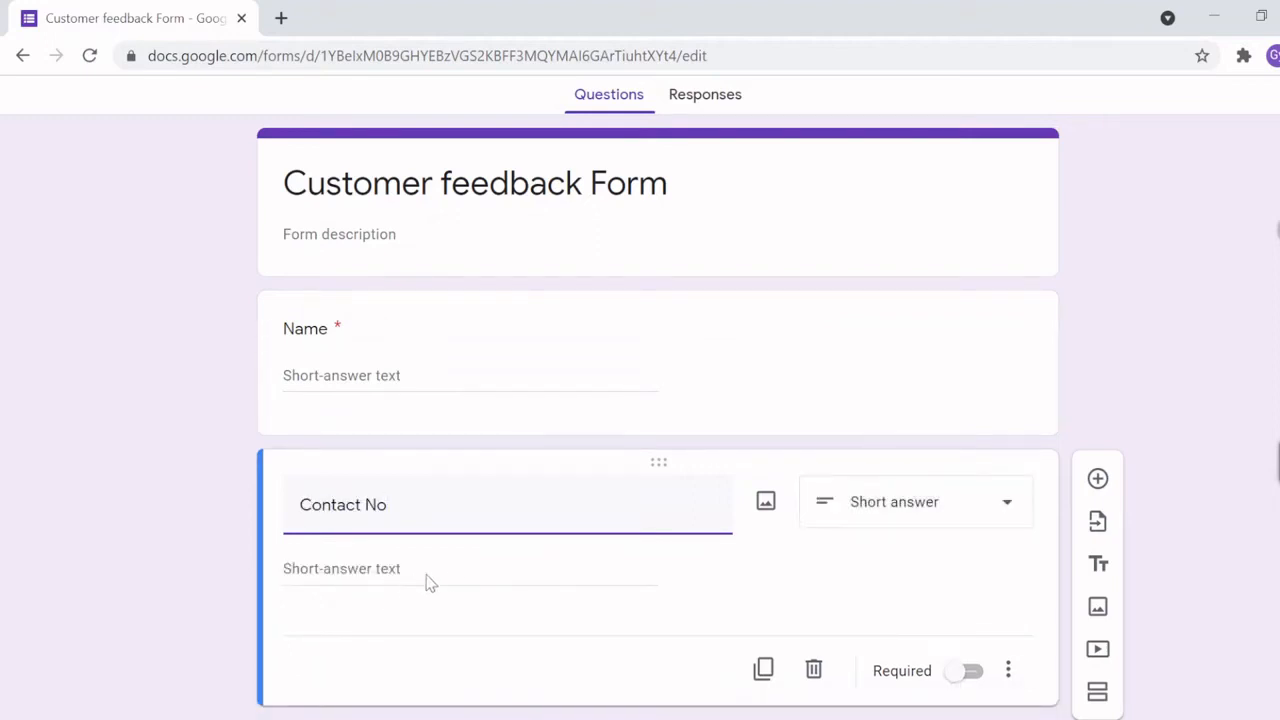
{"action": "left_click", "coordinate": [866, 514]}
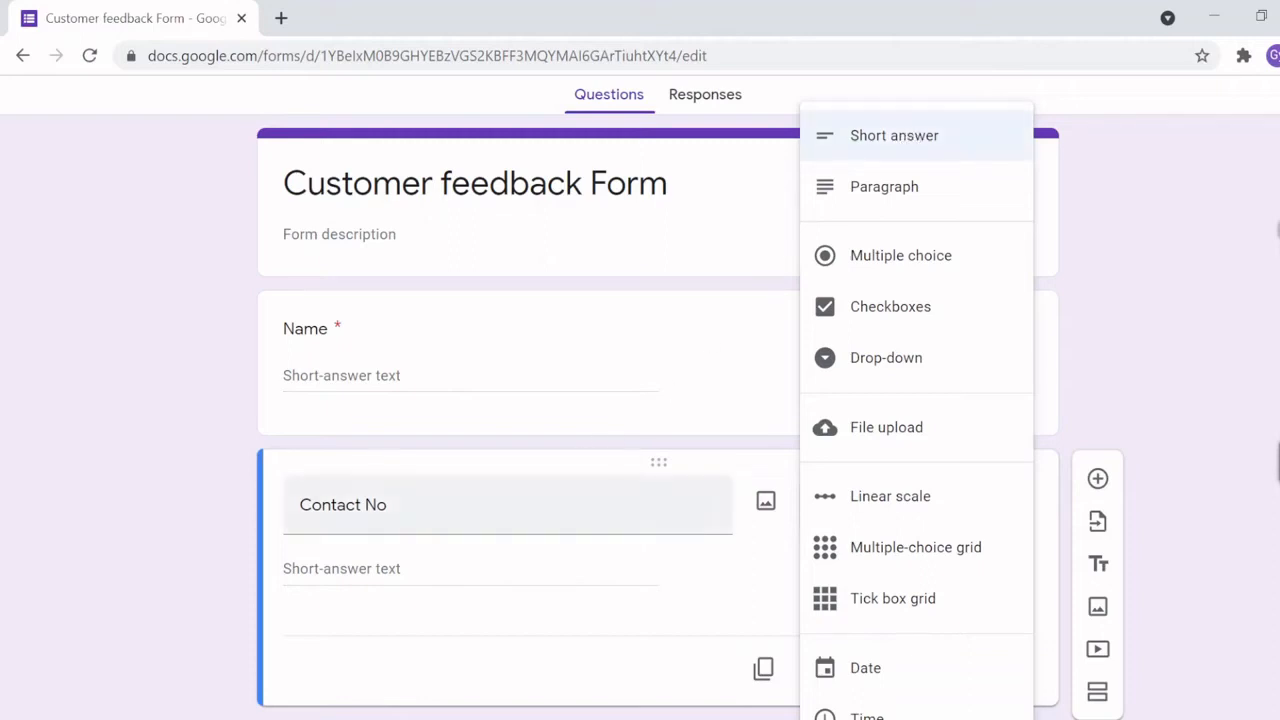
{"action": "left_click", "coordinate": [486, 517]}
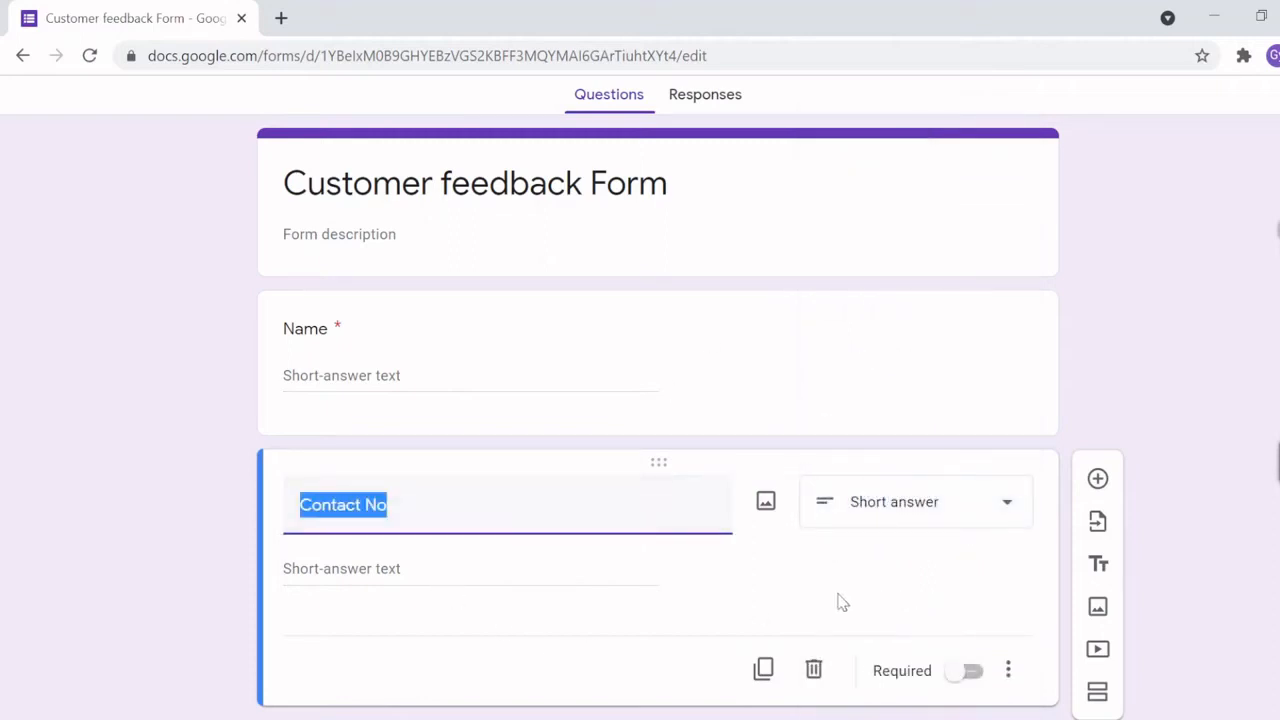
{"action": "left_click", "coordinate": [975, 675]}
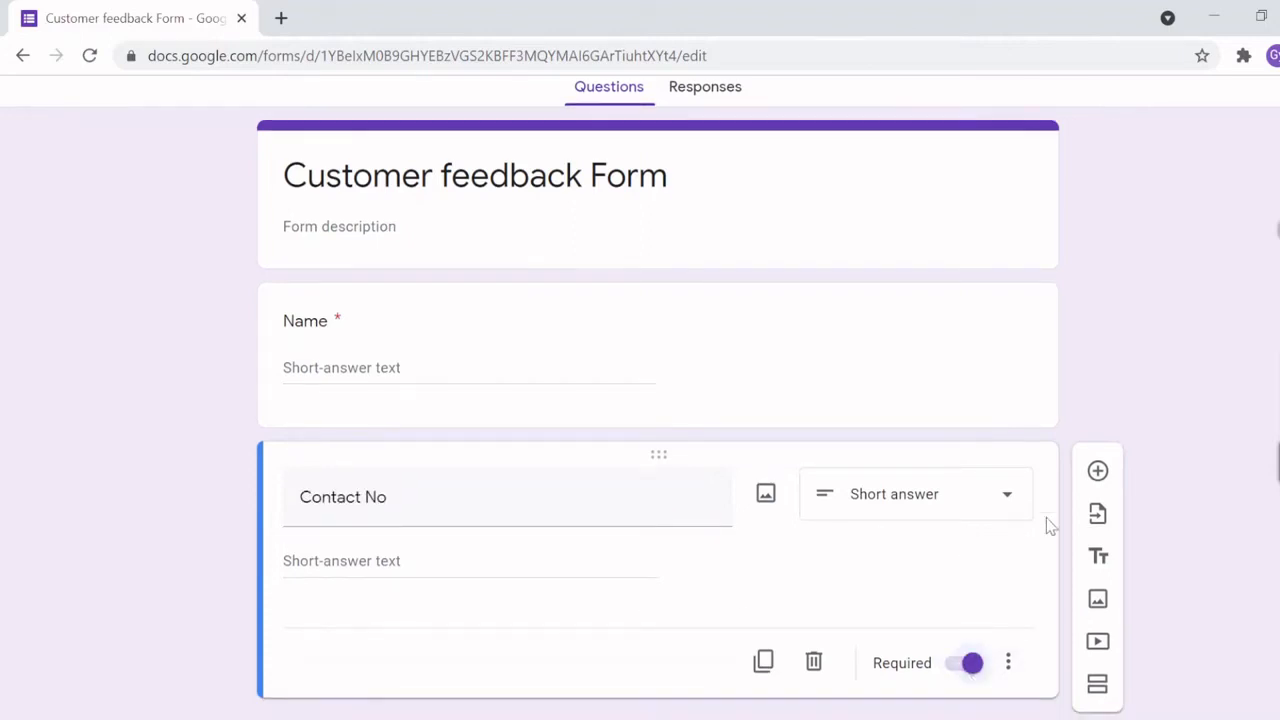
Step: Add a paragraph question titled "Feedback Message" below the Contact No question
{"action": "left_click", "coordinate": [1099, 472]}
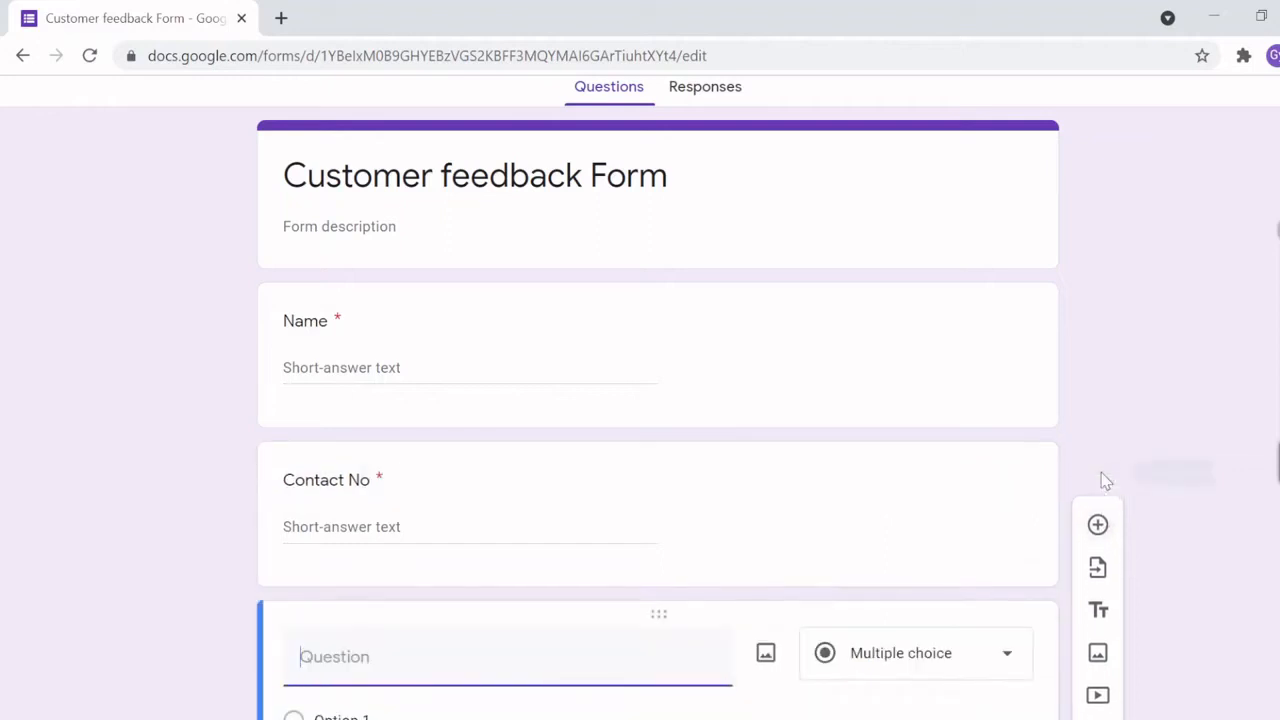
{"action": "type", "text": "Feed"}
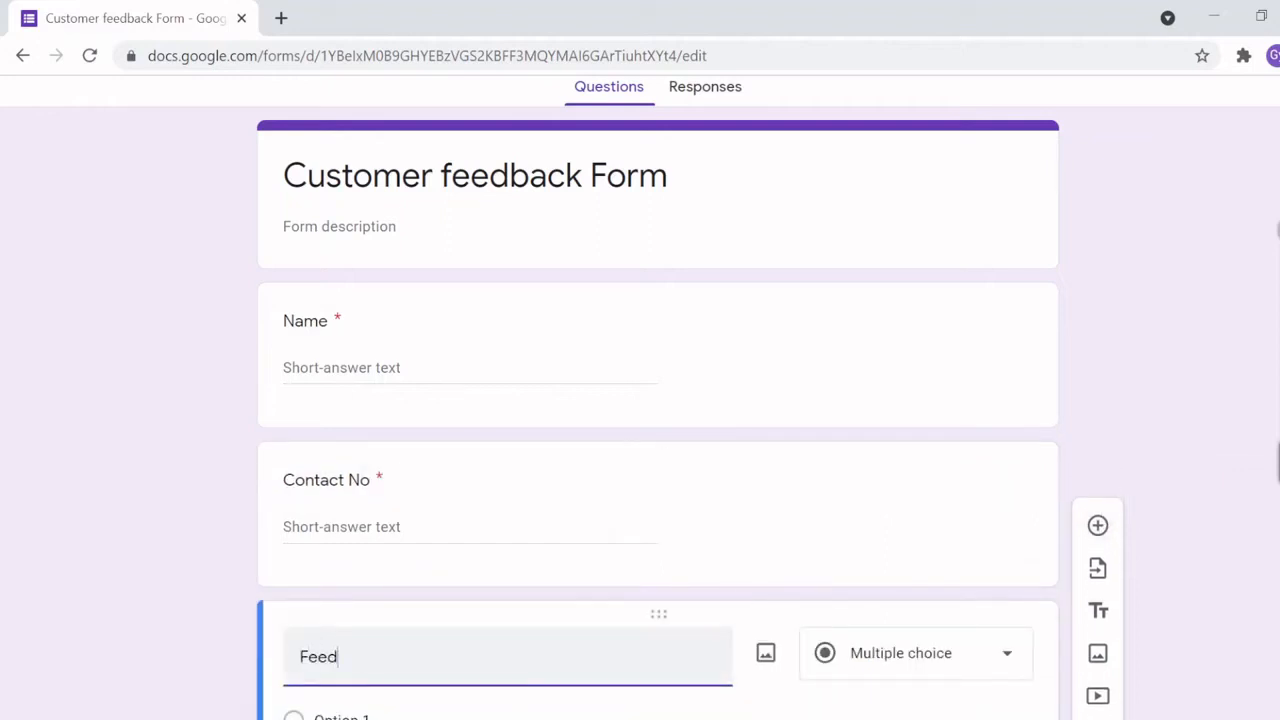
{"action": "type", "text": "back"}
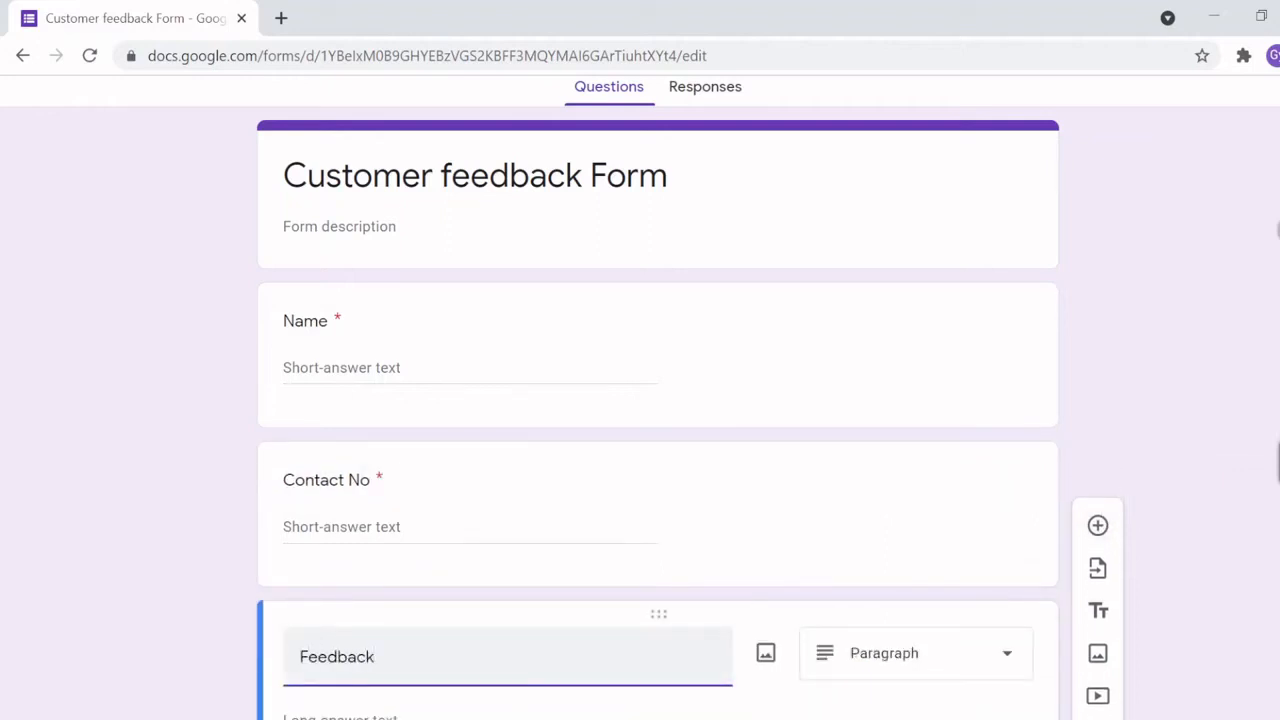
{"action": "scroll", "coordinate": [474, 680], "scroll_direction": "down", "scroll_amount": 1}
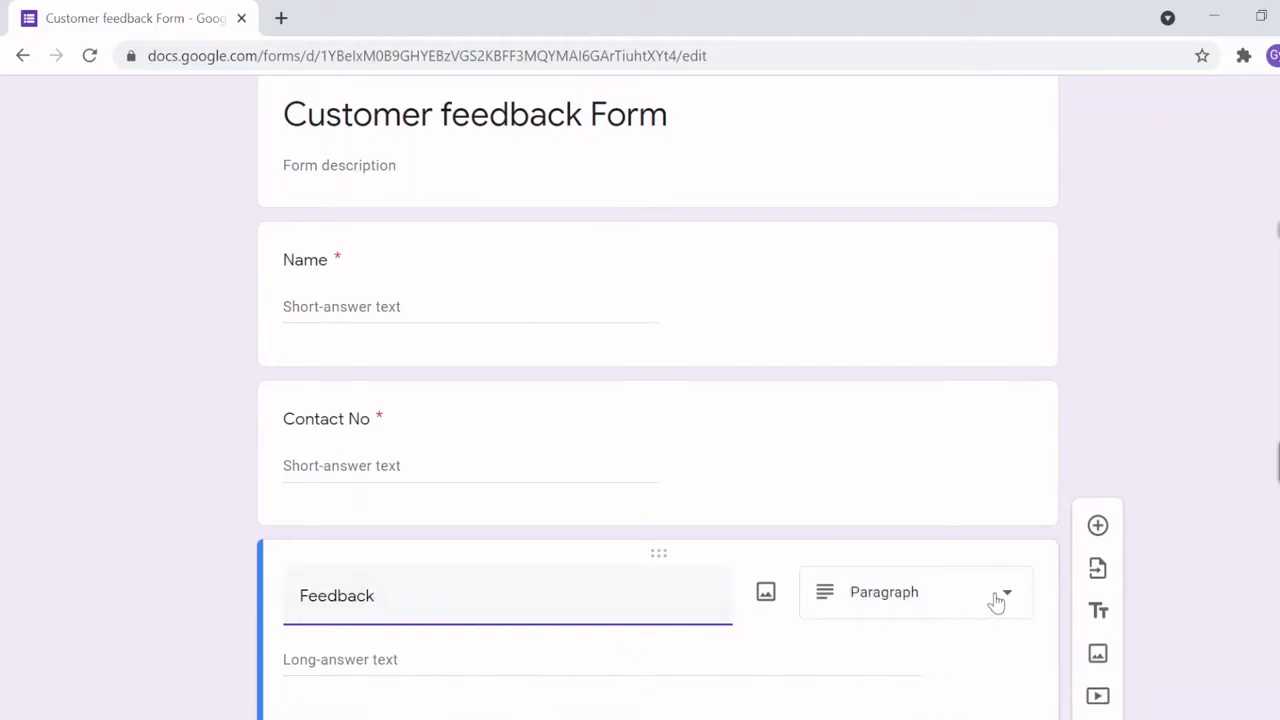
{"action": "left_click", "coordinate": [997, 599]}
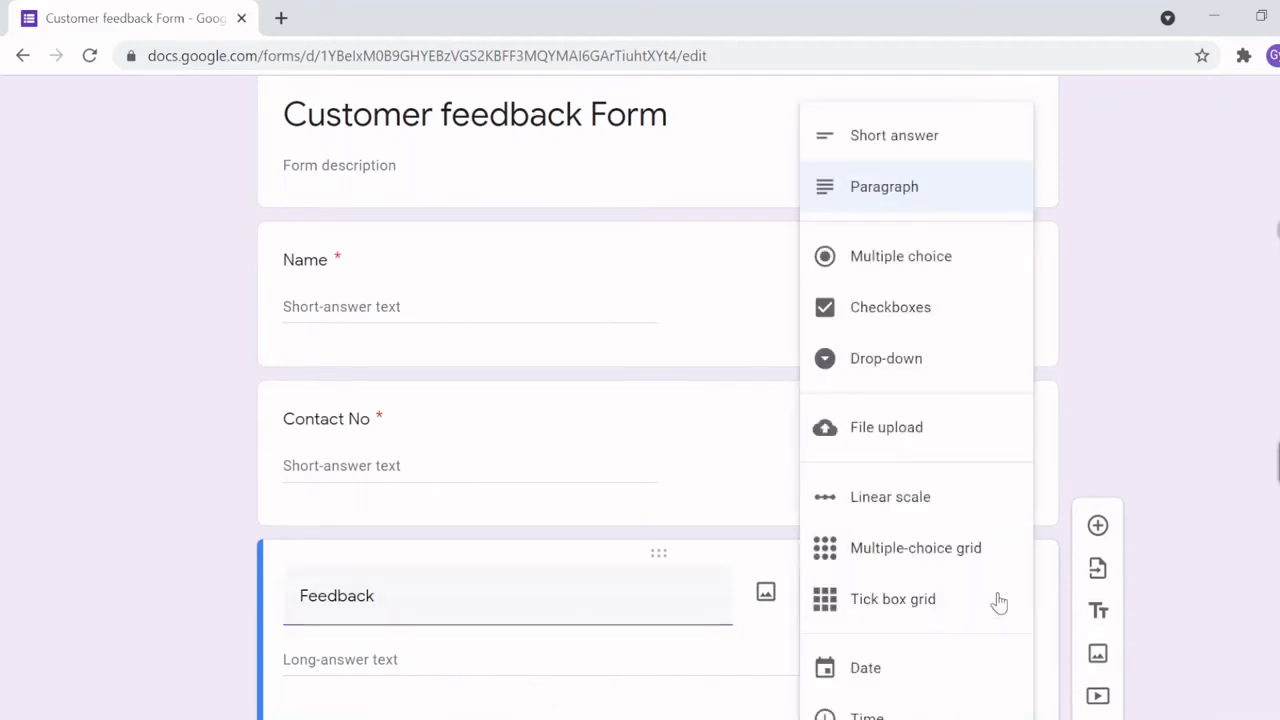
{"action": "left_click", "coordinate": [569, 591]}
{"action": "left_click", "coordinate": [532, 598]}
{"action": "type", "text": "Message"}
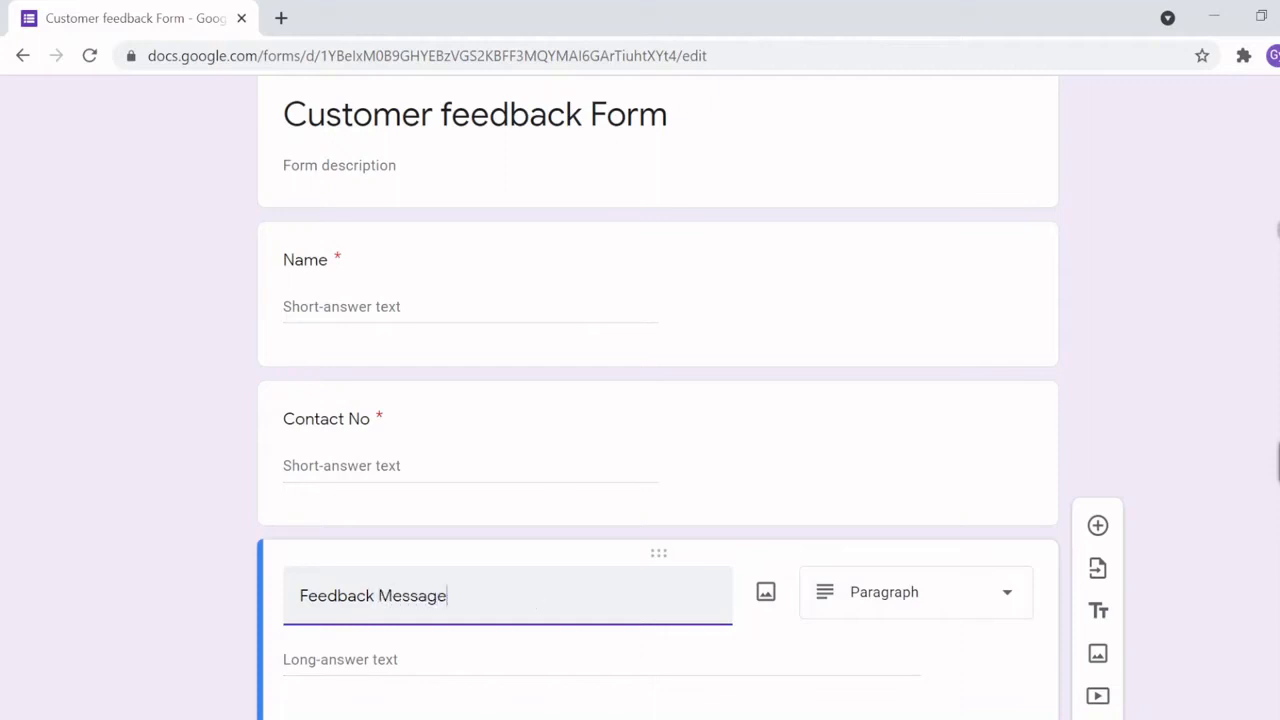
Step: Reselect Paragraph as the Feedback Message answer type, and add a linear-scale question titled "Feedback" below it
{"action": "left_click", "coordinate": [1006, 602]}
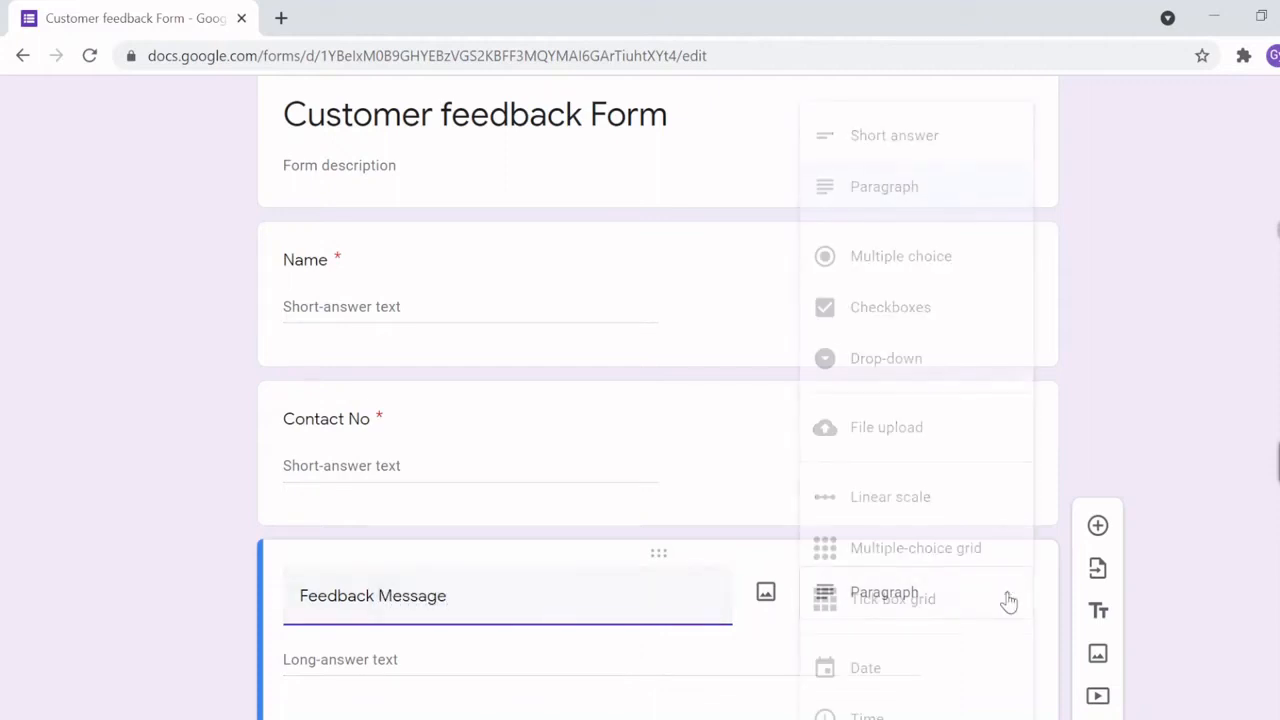
{"action": "left_click", "coordinate": [908, 196]}
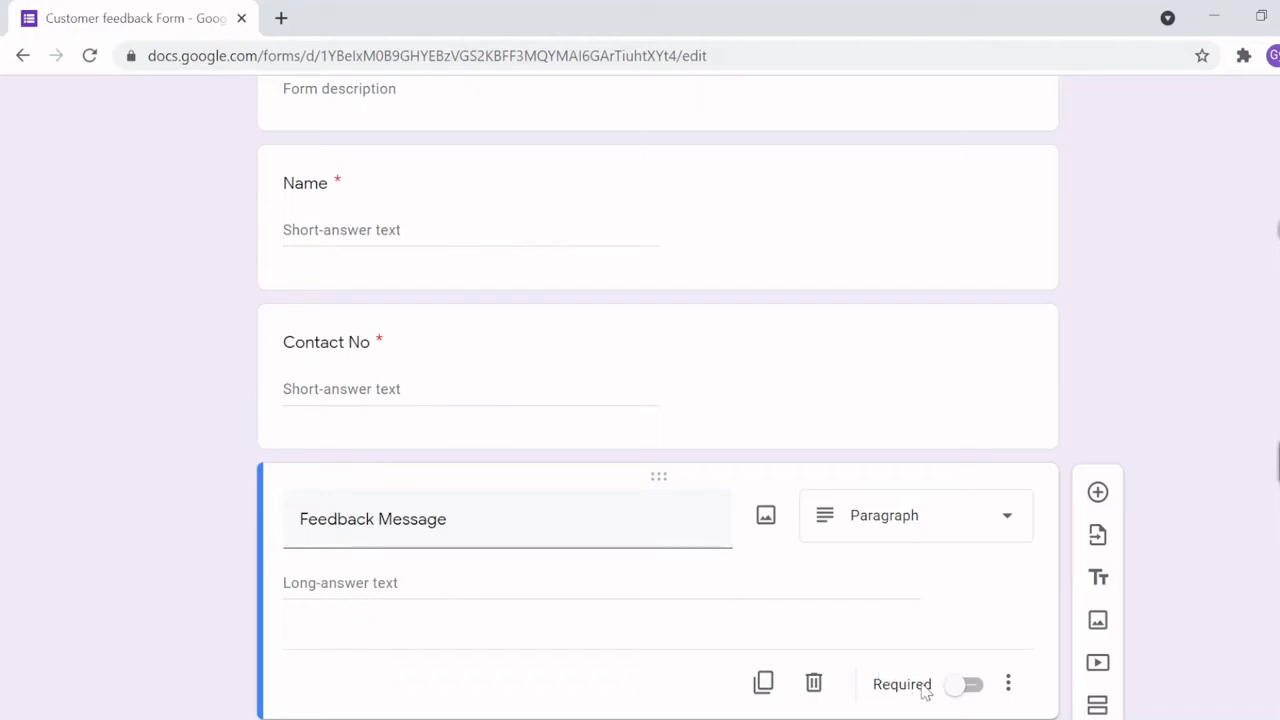
{"action": "left_click", "coordinate": [1097, 492]}
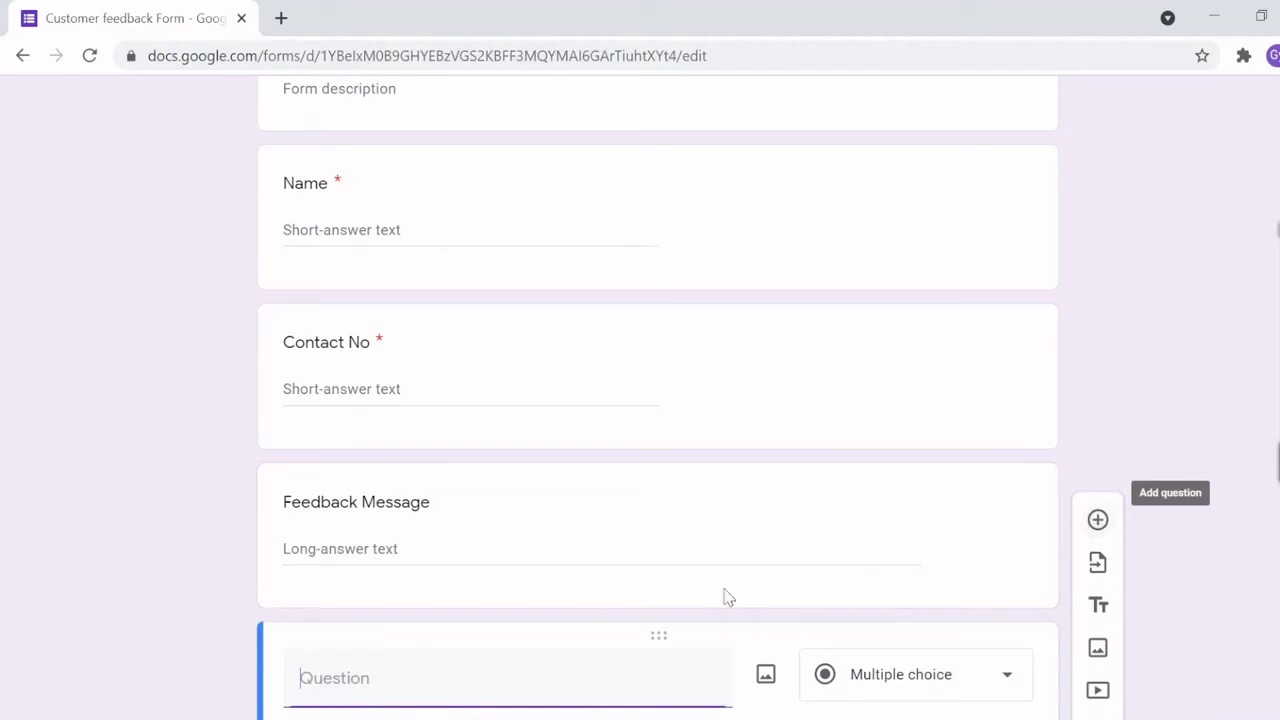
{"action": "type", "text": "Feedback"}
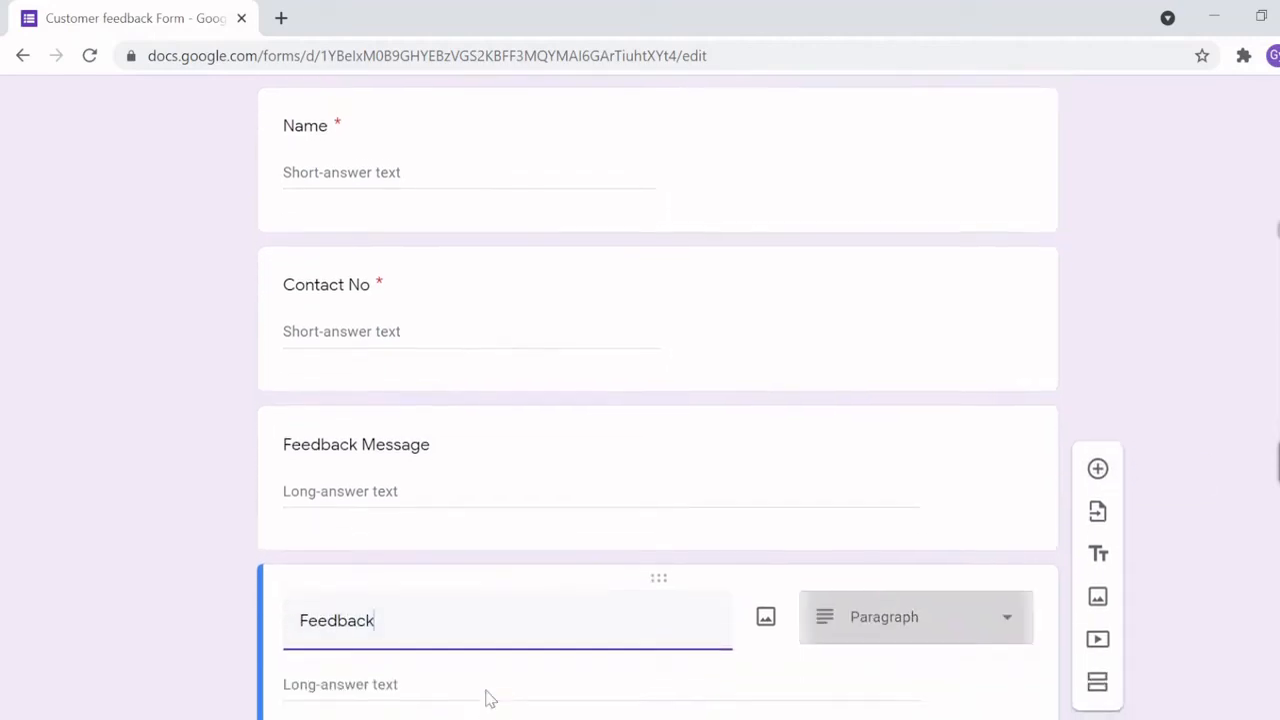
{"action": "left_click", "coordinate": [948, 597]}
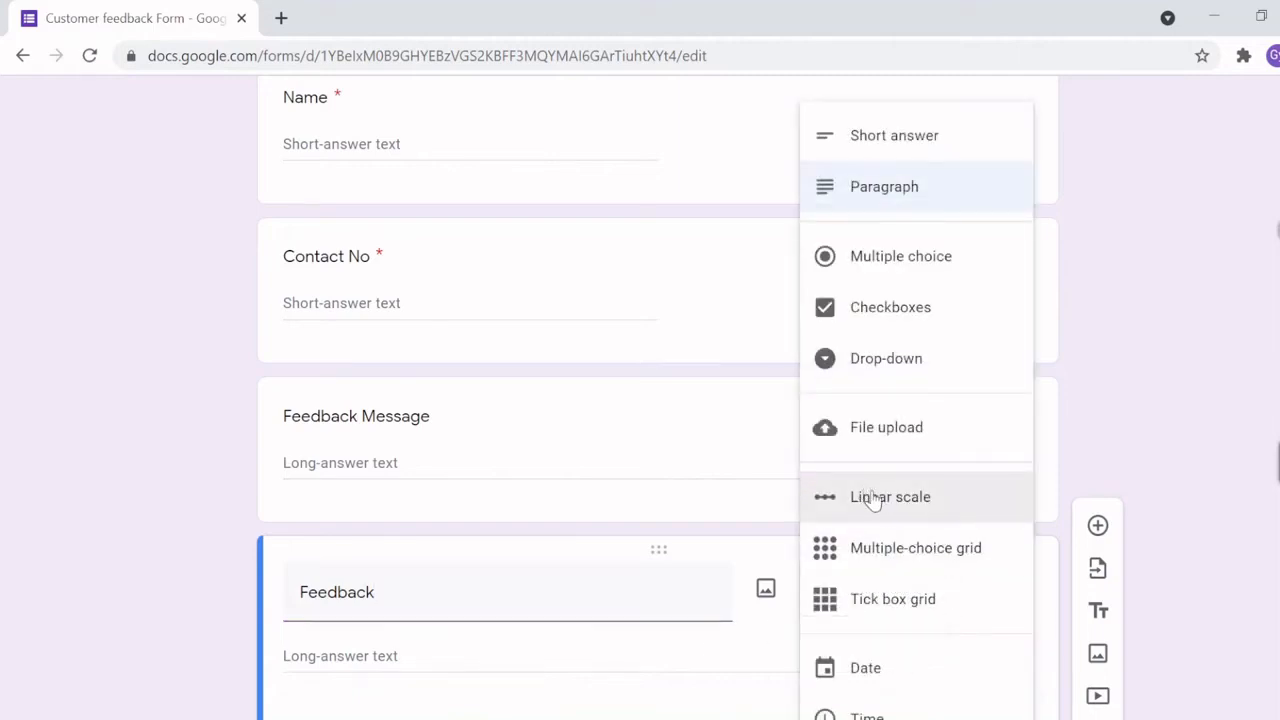
{"action": "left_click", "coordinate": [875, 505]}
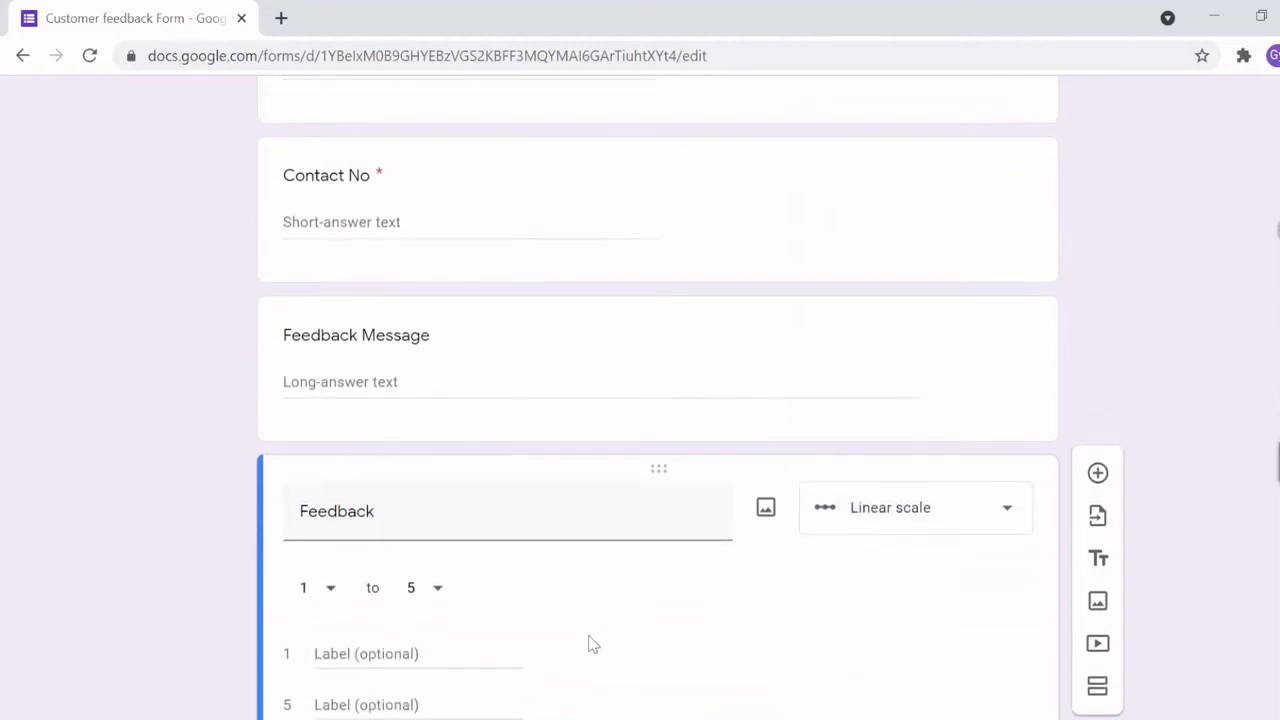
Step: Label the Feedback scale's 1 as "Poor" and 5 as "Excellent", and make the question required
{"action": "left_click", "coordinate": [420, 646]}
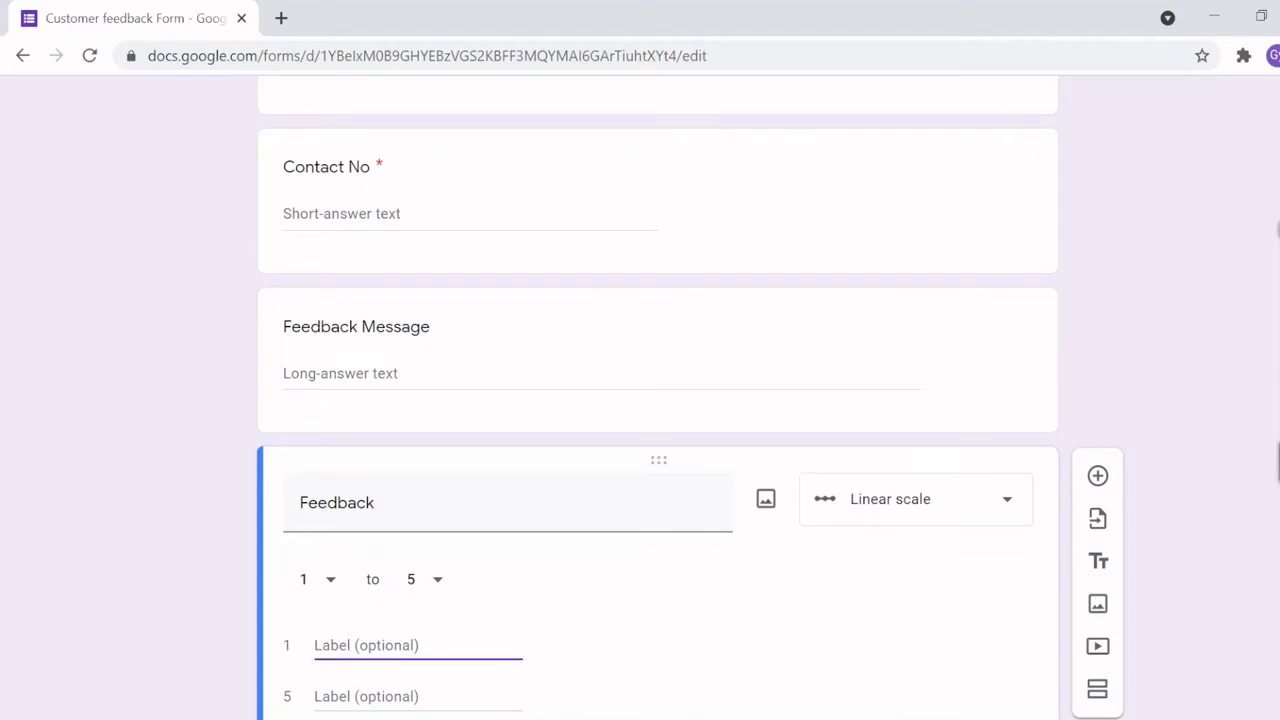
{"action": "left_click", "coordinate": [921, 506]}
{"action": "left_click", "coordinate": [921, 506]}
{"action": "left_click", "coordinate": [418, 646]}
{"action": "type", "text": "Poor"}
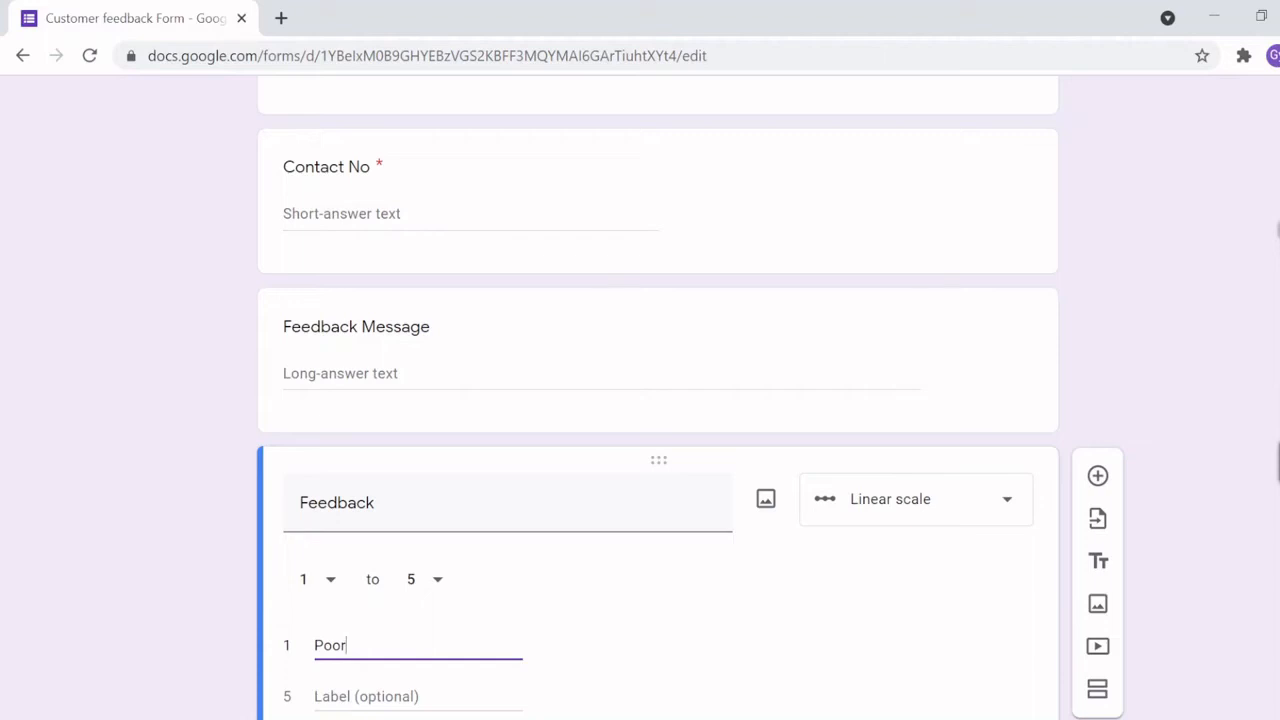
{"action": "left_click", "coordinate": [366, 696]}
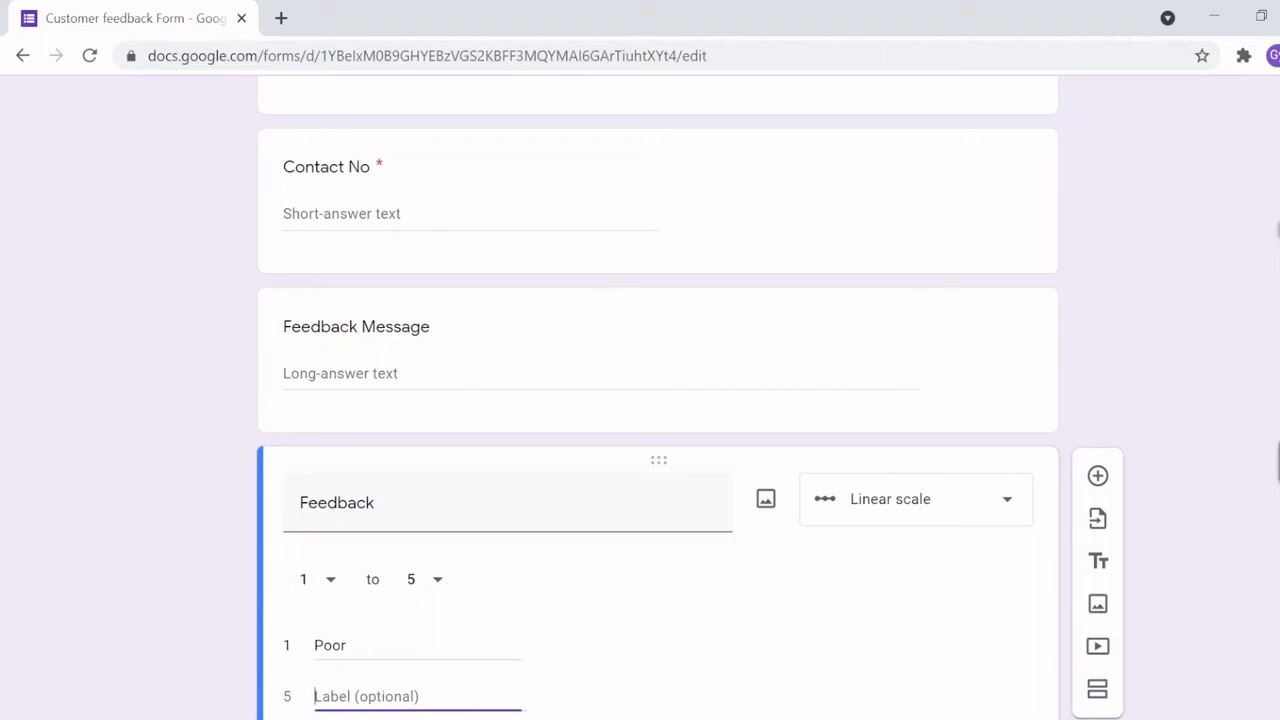
{"action": "type", "text": "Excellent"}
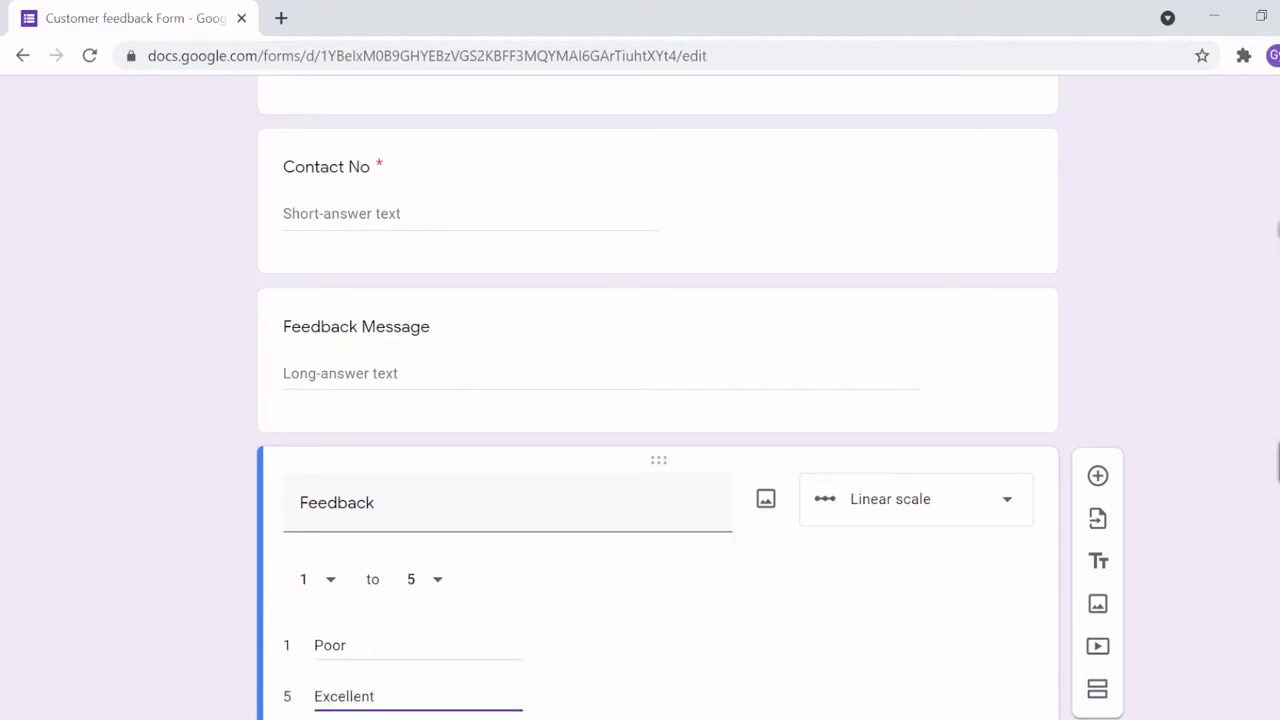
{"action": "scroll", "coordinate": [646, 677], "scroll_direction": "down", "scroll_amount": 1}
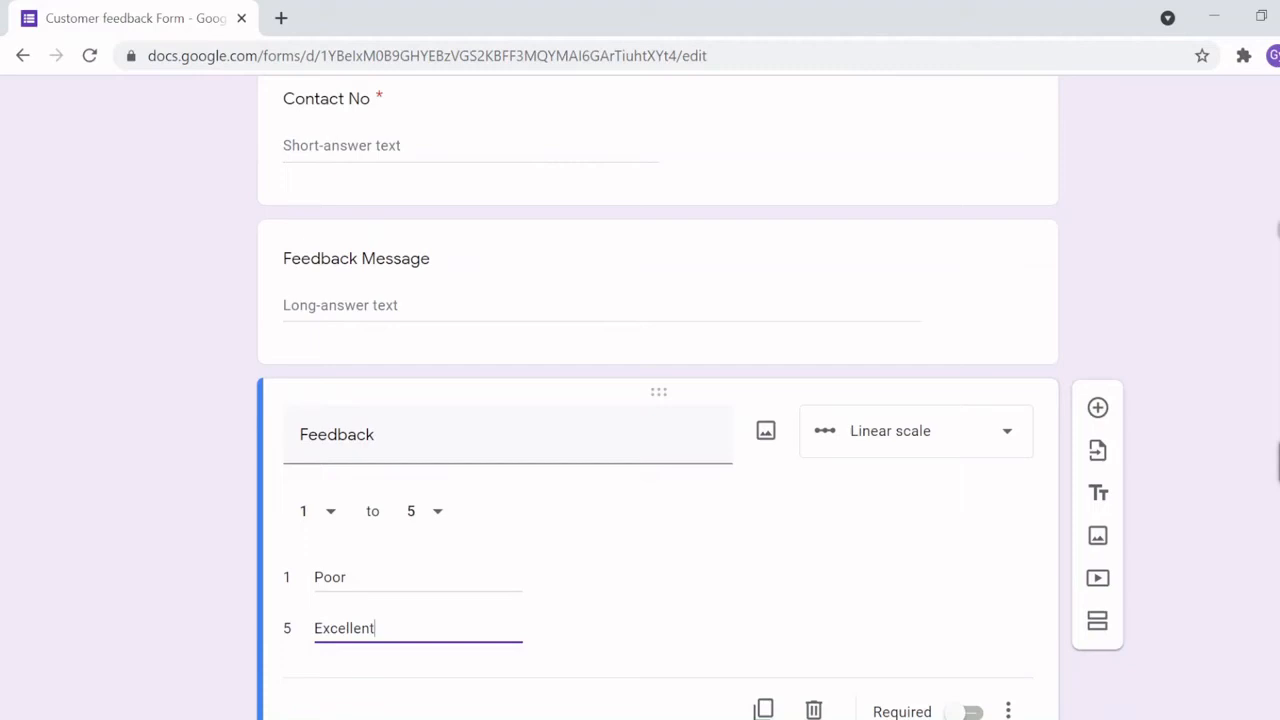
{"action": "left_click", "coordinate": [973, 710]}
Step: Add a multiple-choice question titled "Choose Type of Service" below the Feedback scale
{"action": "left_click", "coordinate": [1099, 404]}
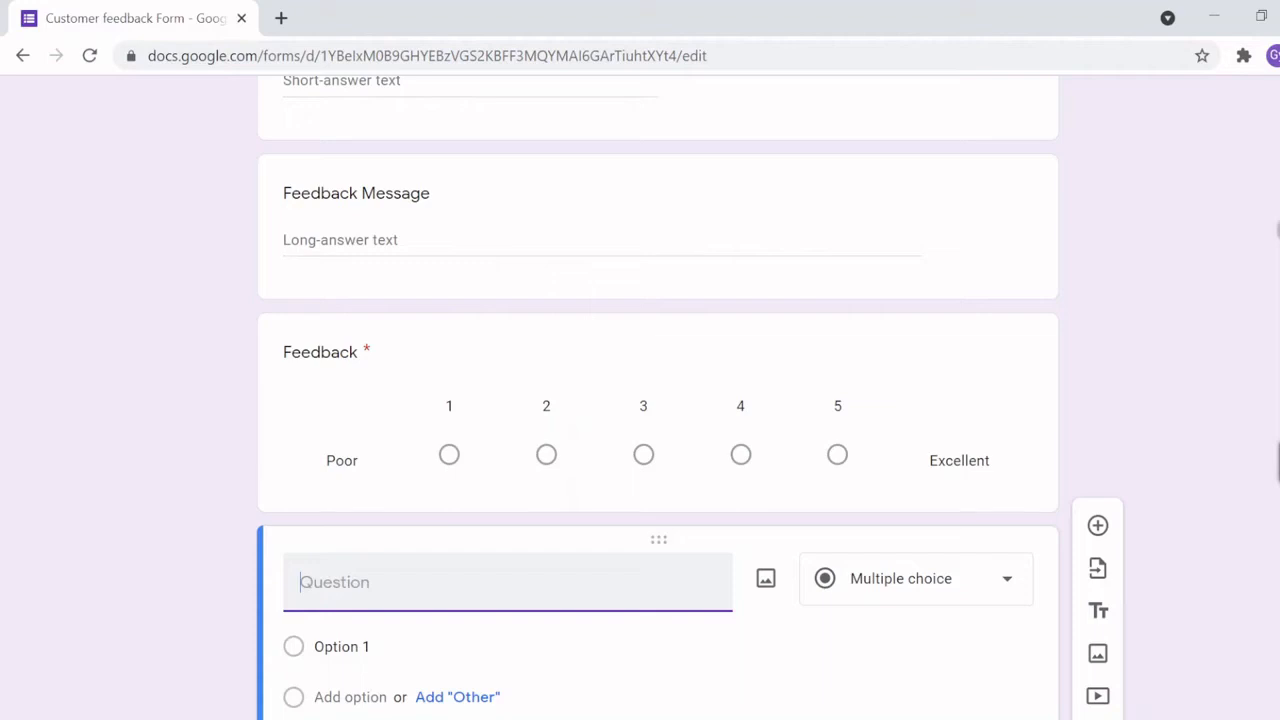
{"action": "type", "text": "Chose"}
{"action": "type", "text": "ose"}
{"action": "type", "text": " Type "}
{"action": "type", "text": "of Service"}
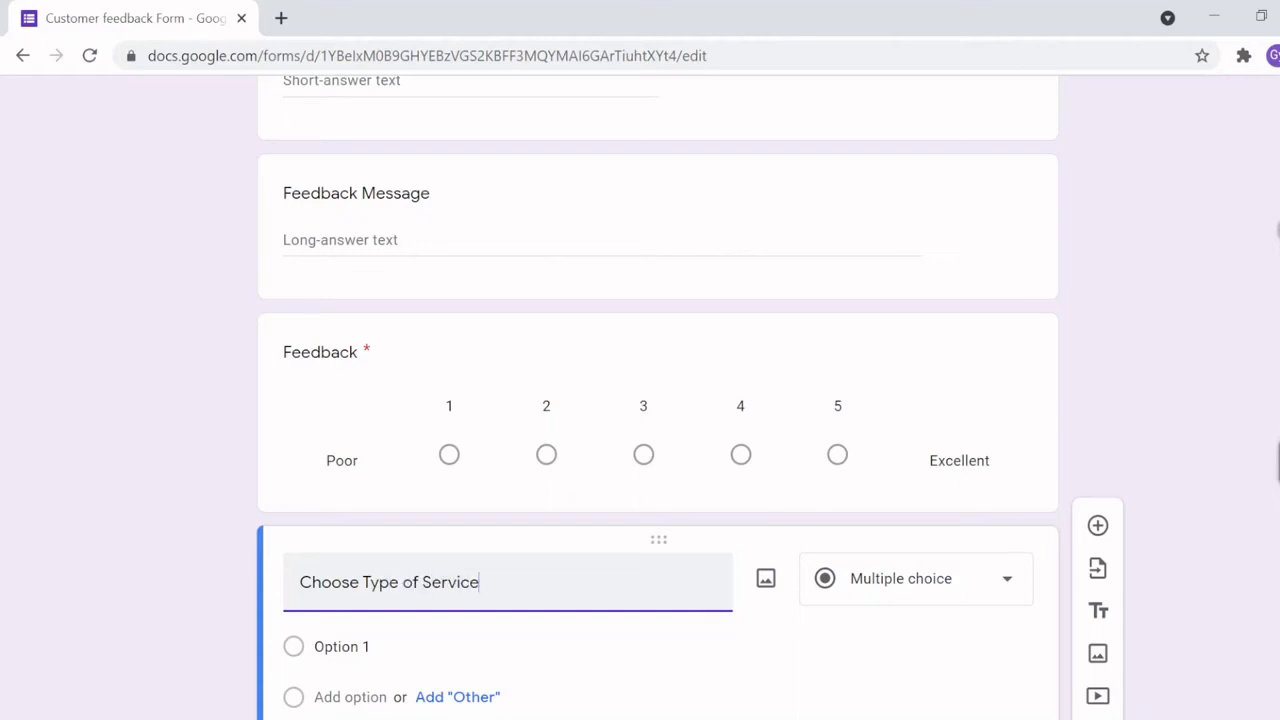
Step: Add Option 2, Option 3 and Option 4 to the Choose Type of Service question
{"action": "left_click", "coordinate": [342, 647]}
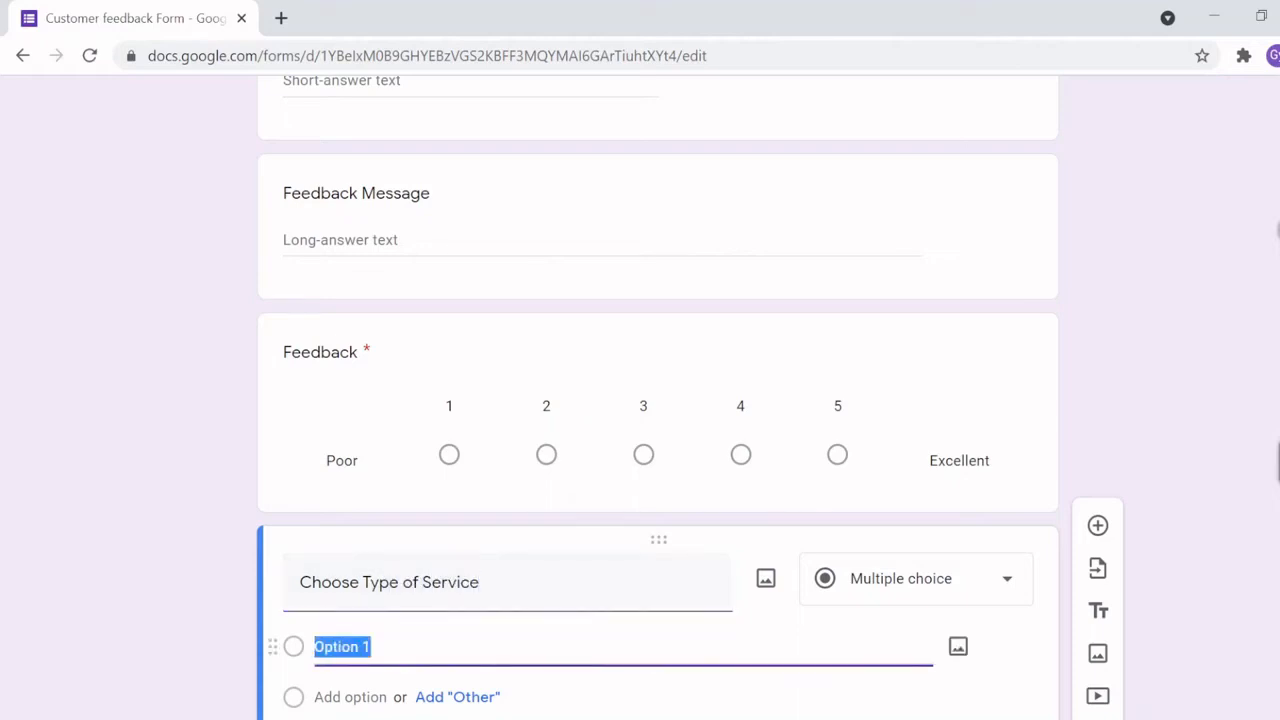
{"action": "left_click", "coordinate": [362, 652]}
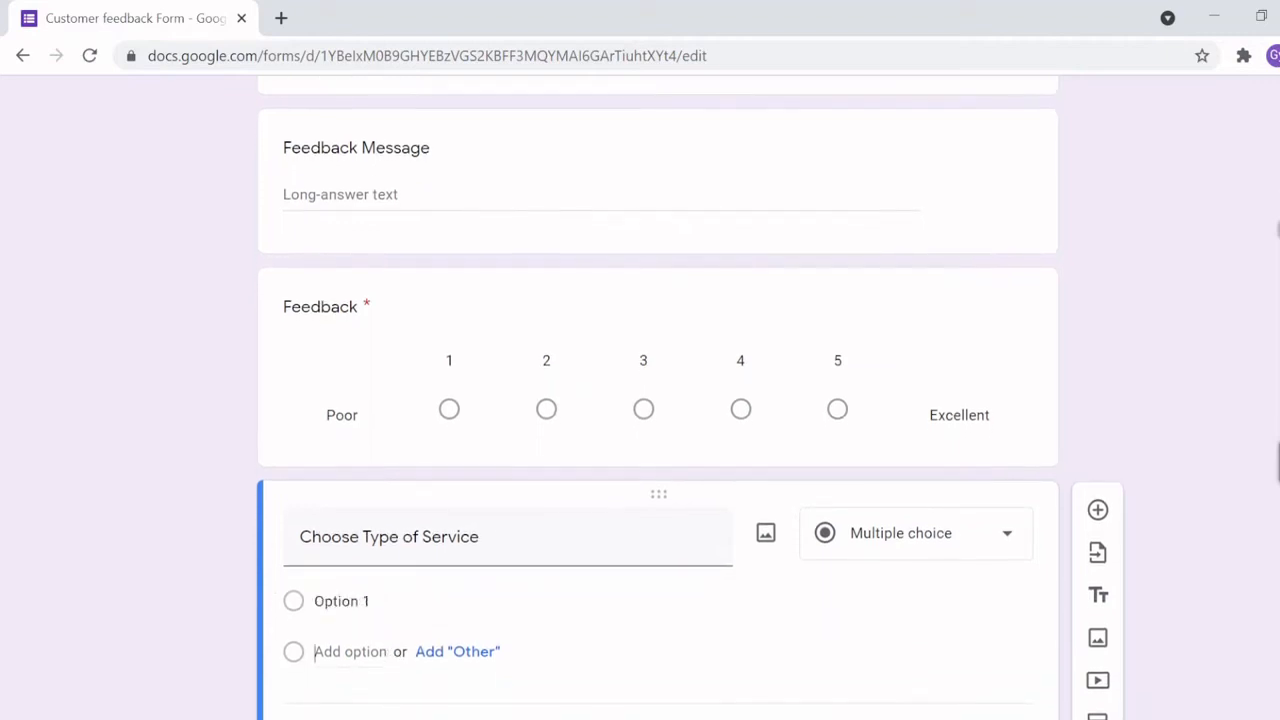
{"action": "left_click", "coordinate": [356, 702]}
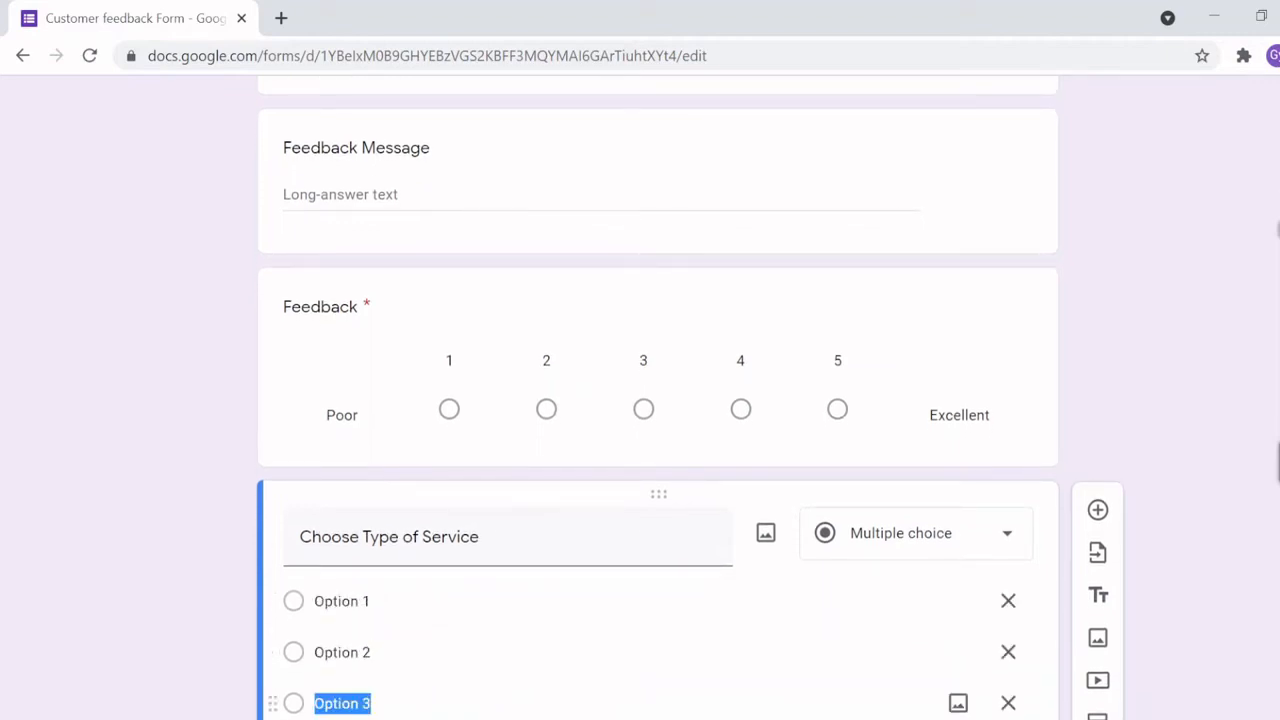
{"action": "left_click", "coordinate": [344, 719]}
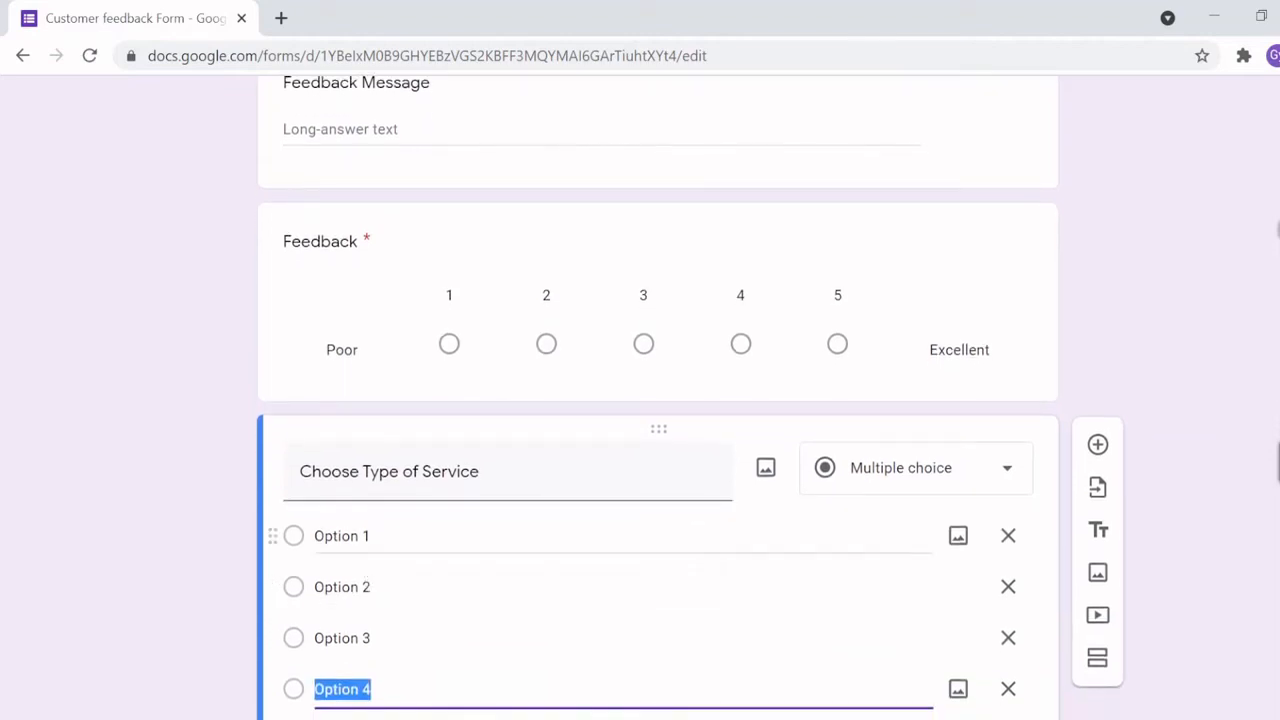
Step: Add a checkboxes question titled "Check box select" below the Choose Type of Service question
{"action": "scroll", "coordinate": [1000, 540], "scroll_direction": "down", "scroll_amount": 1}
{"action": "left_click", "coordinate": [1095, 393]}
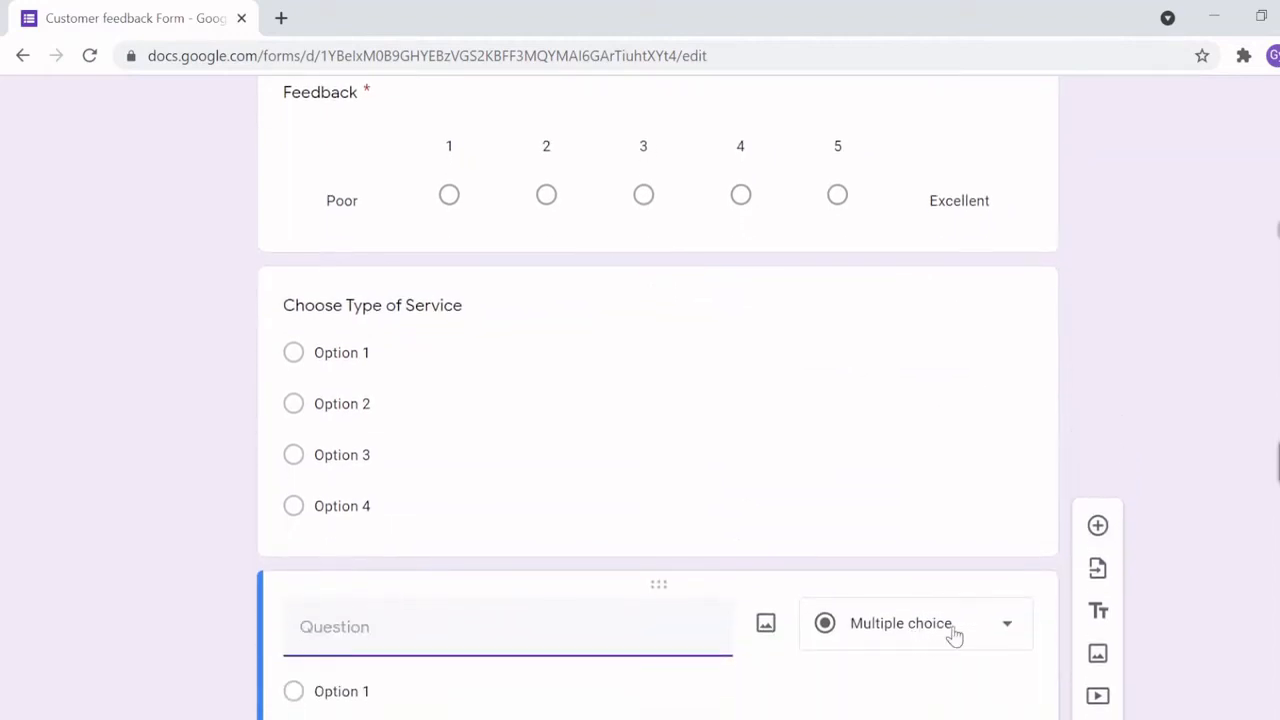
{"action": "left_click", "coordinate": [953, 636]}
{"action": "left_click", "coordinate": [899, 310]}
{"action": "left_click", "coordinate": [508, 627]}
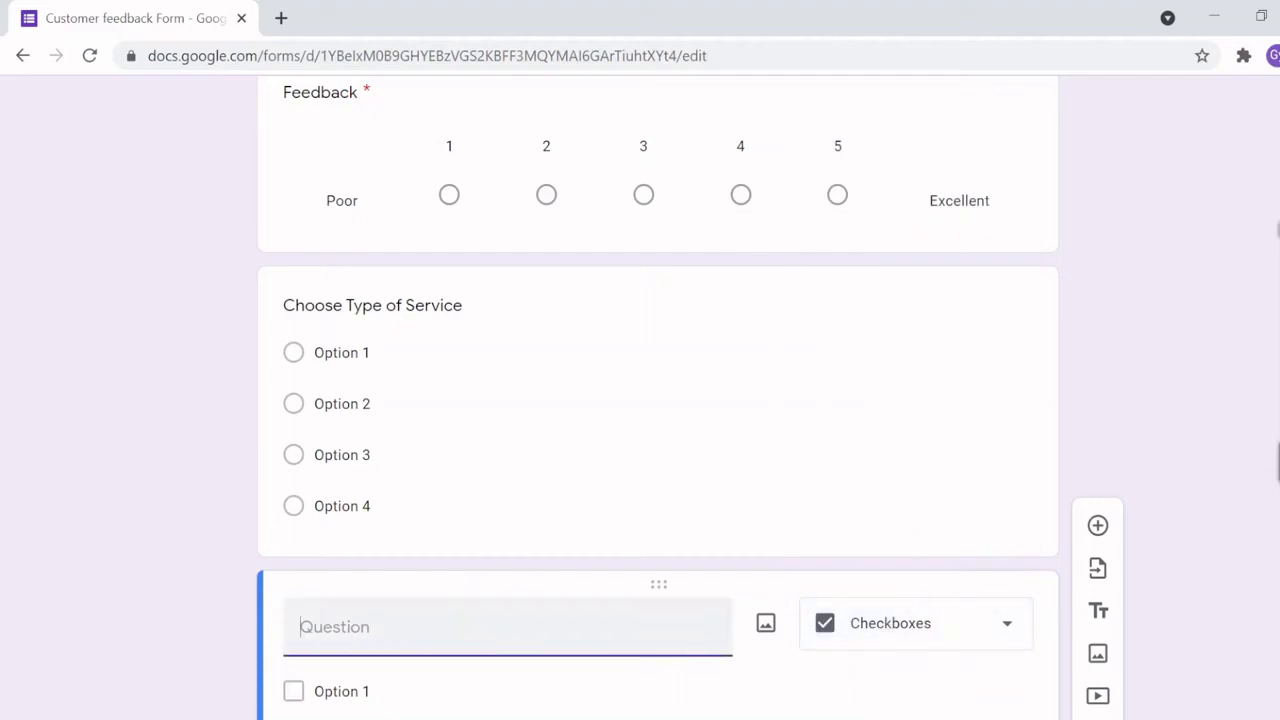
{"action": "type", "text": "Check box select"}
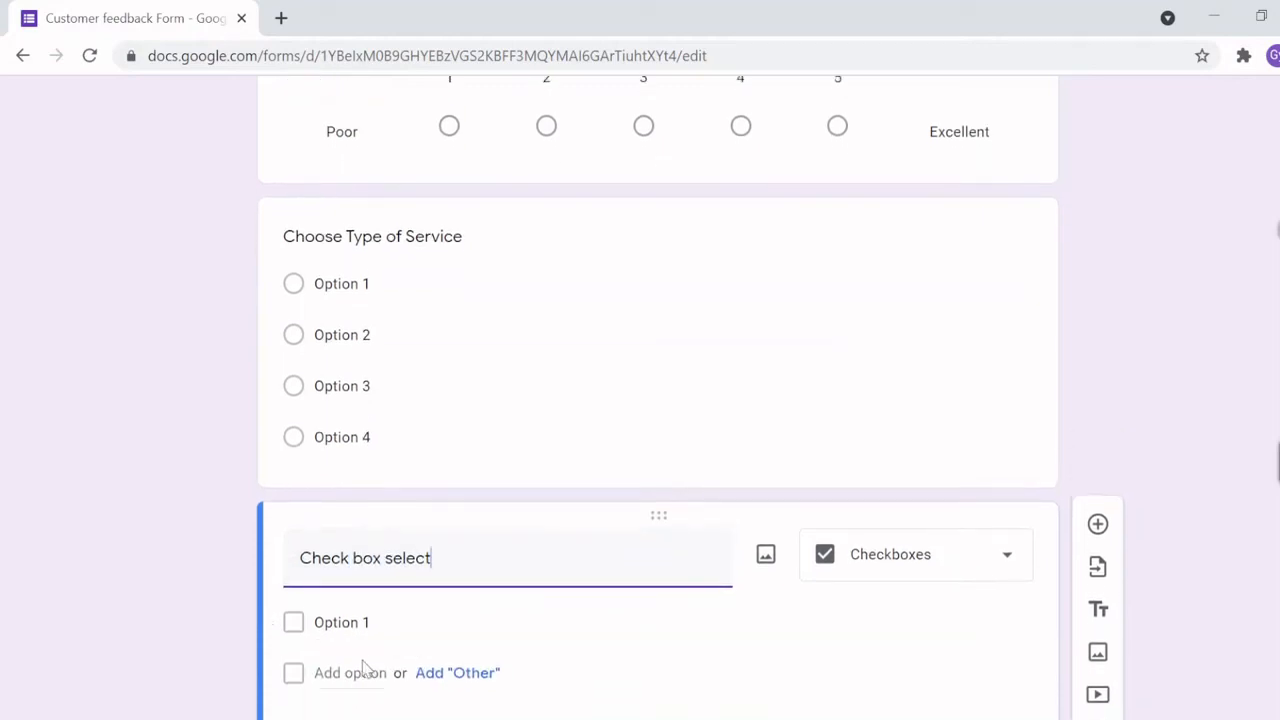
Step: Add Option 2 and Option 3 to the Check box select question
{"action": "left_click", "coordinate": [323, 674]}
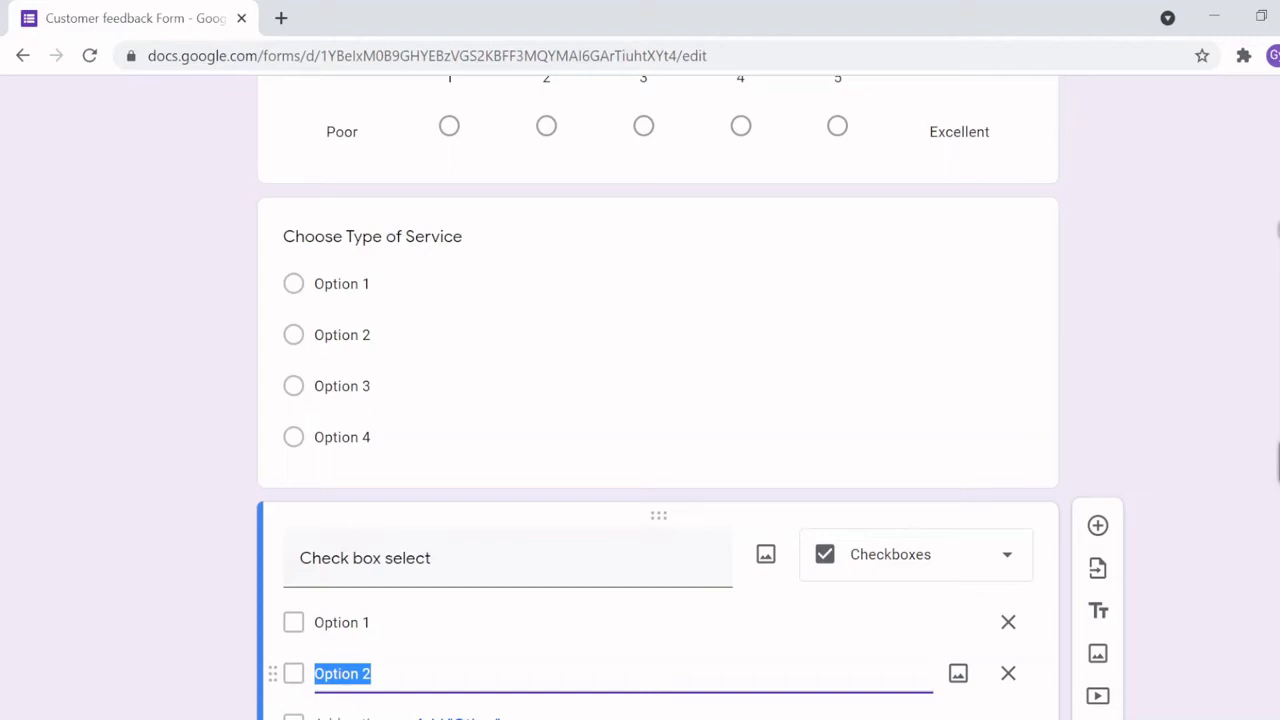
{"action": "left_click", "coordinate": [345, 688]}
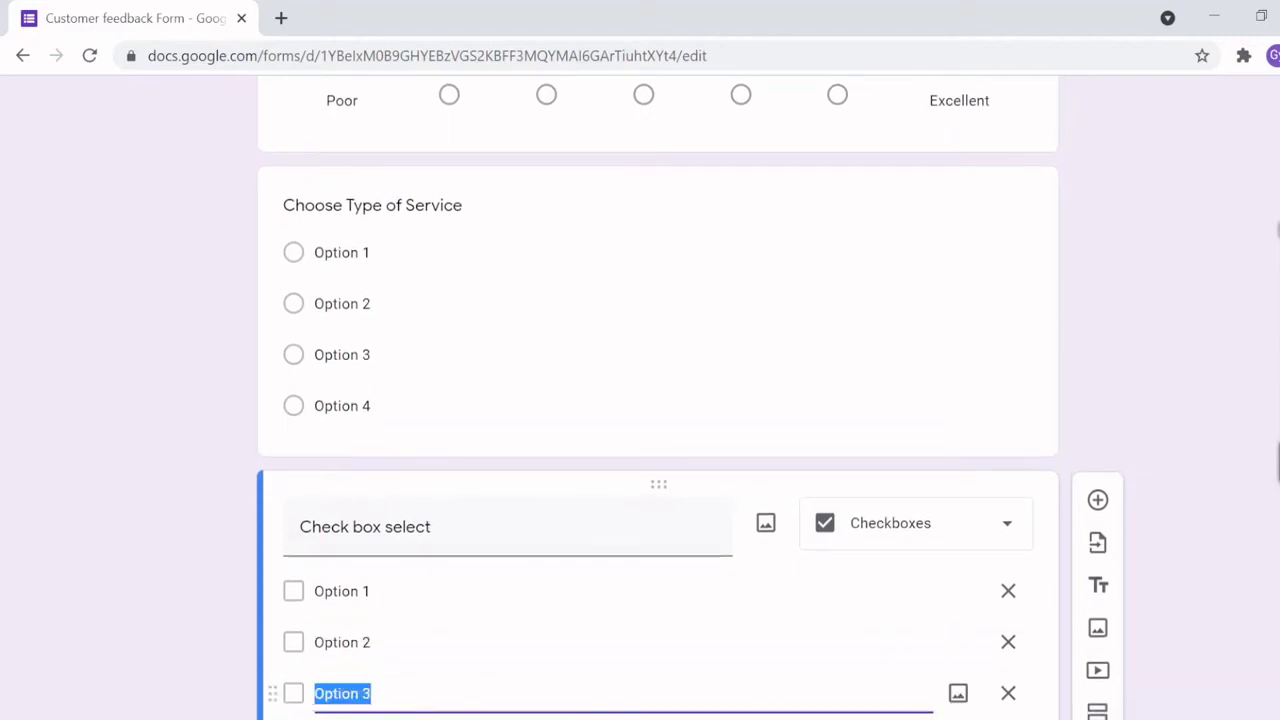
{"action": "left_click", "coordinate": [421, 527]}
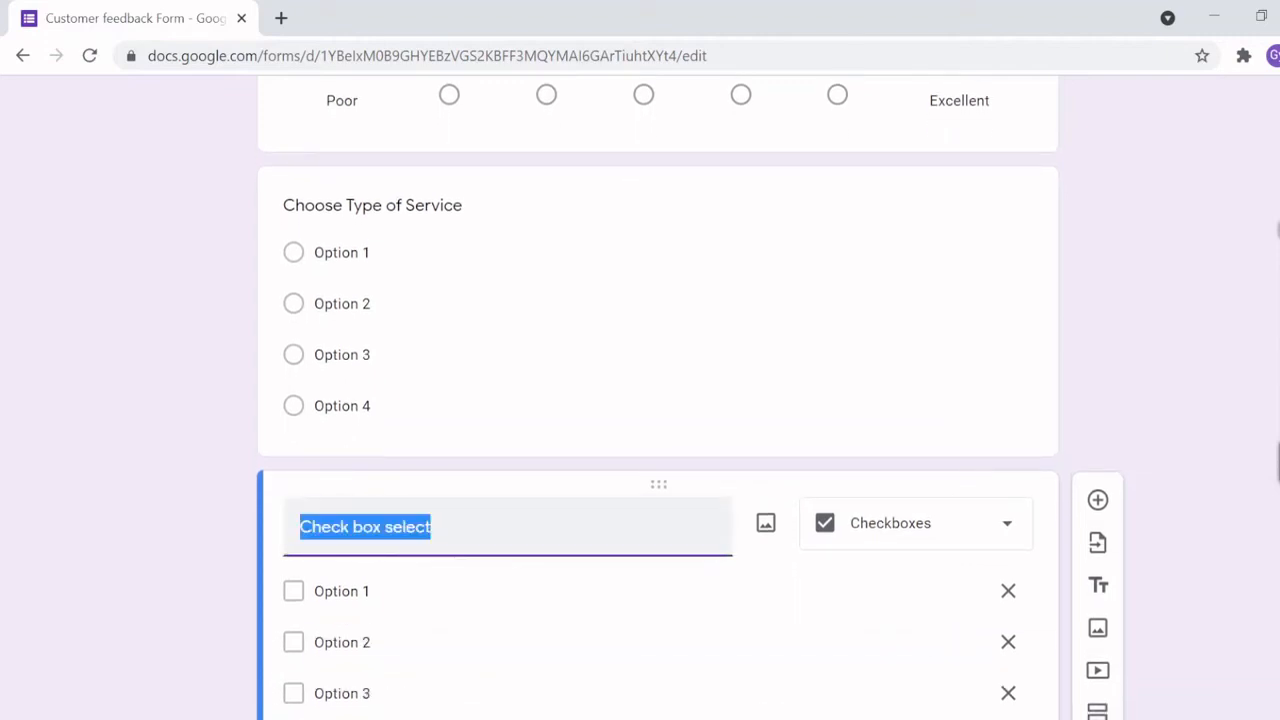
{"action": "left_click", "coordinate": [432, 527]}
{"action": "scroll", "coordinate": [351, 628], "scroll_direction": "down", "scroll_amount": 1}
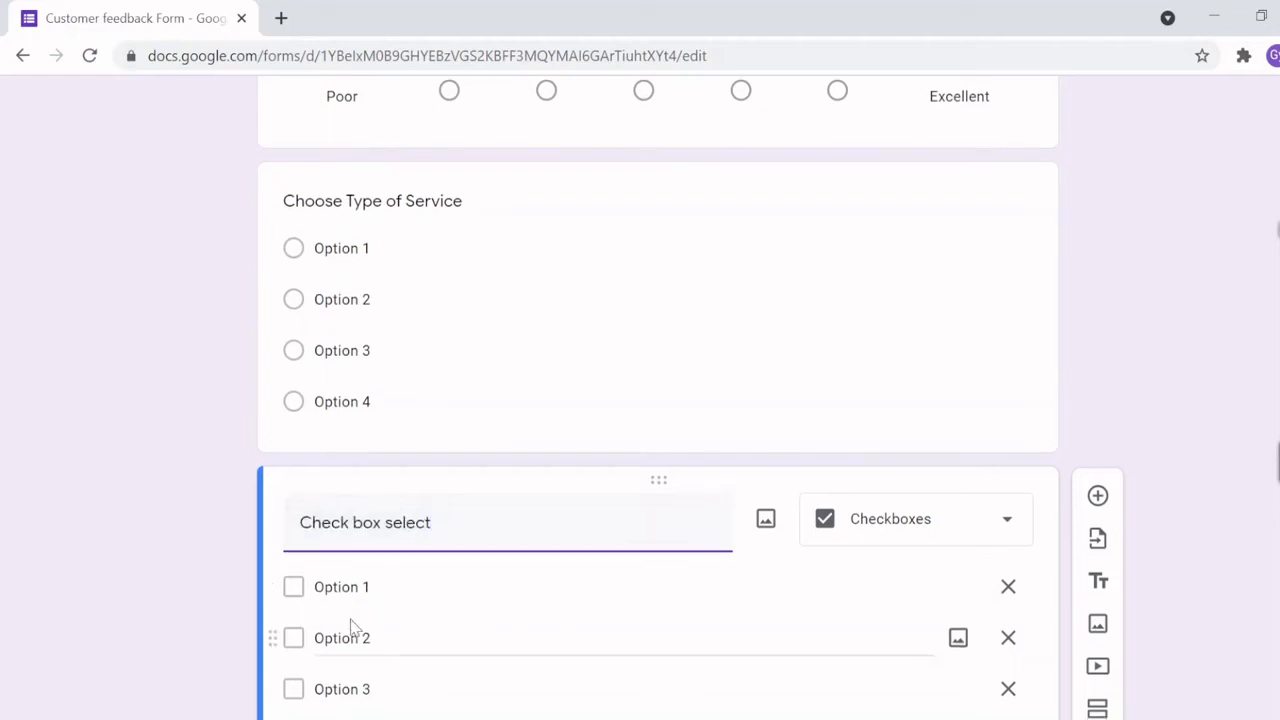
{"action": "left_click", "coordinate": [182, 500]}
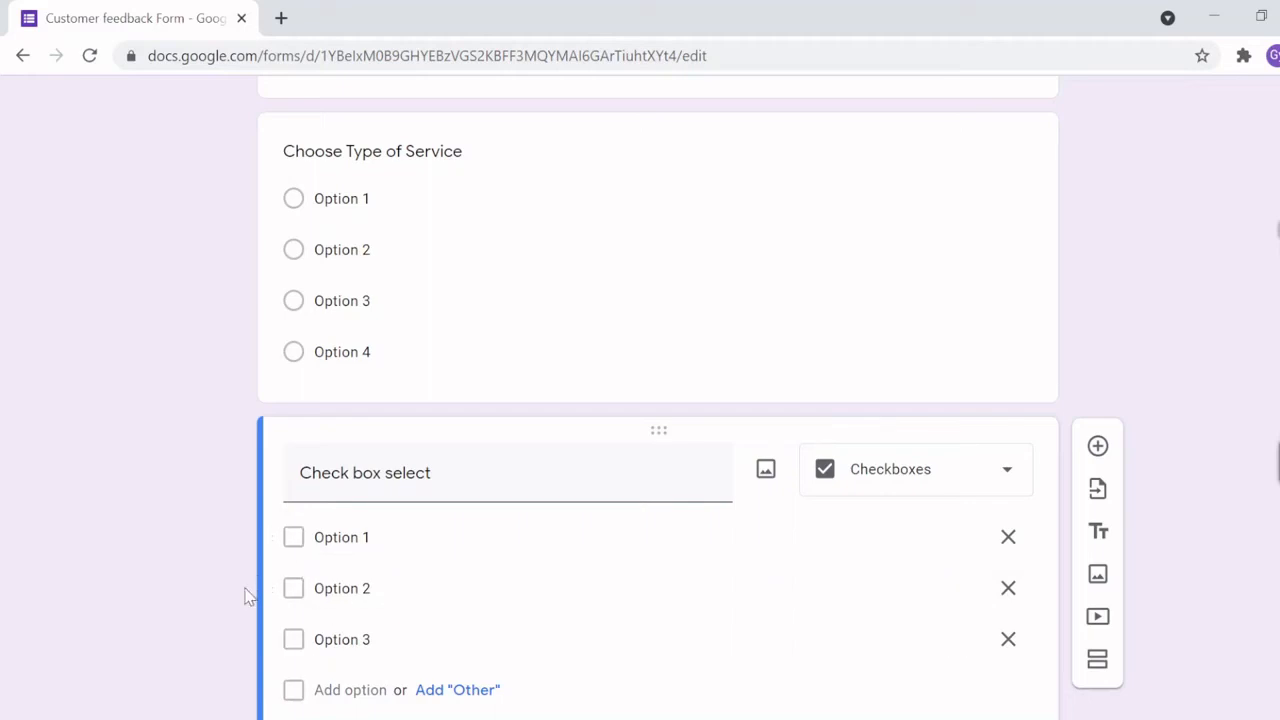
Step: Add a question titled "Date of Service" with the Date answer type below the Check box select question
{"action": "scroll", "coordinate": [249, 596], "scroll_direction": "down", "scroll_amount": 1}
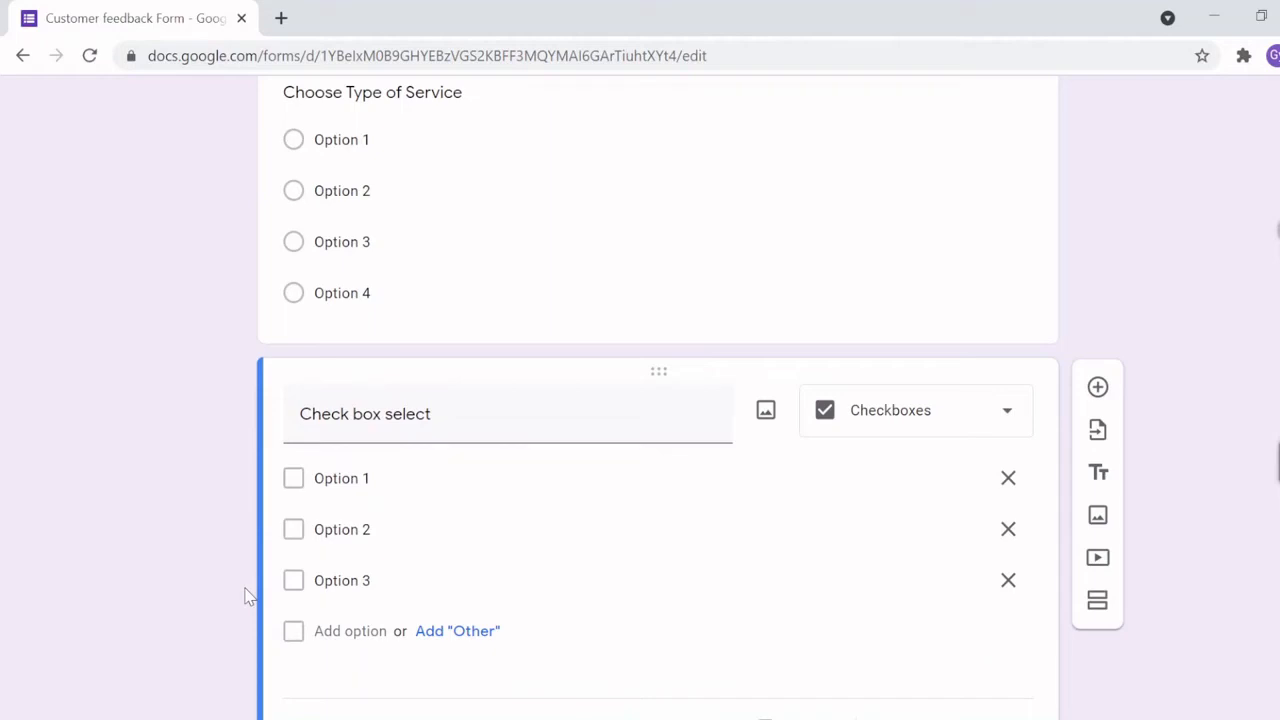
{"action": "scroll", "coordinate": [249, 596], "scroll_direction": "down", "scroll_amount": 1}
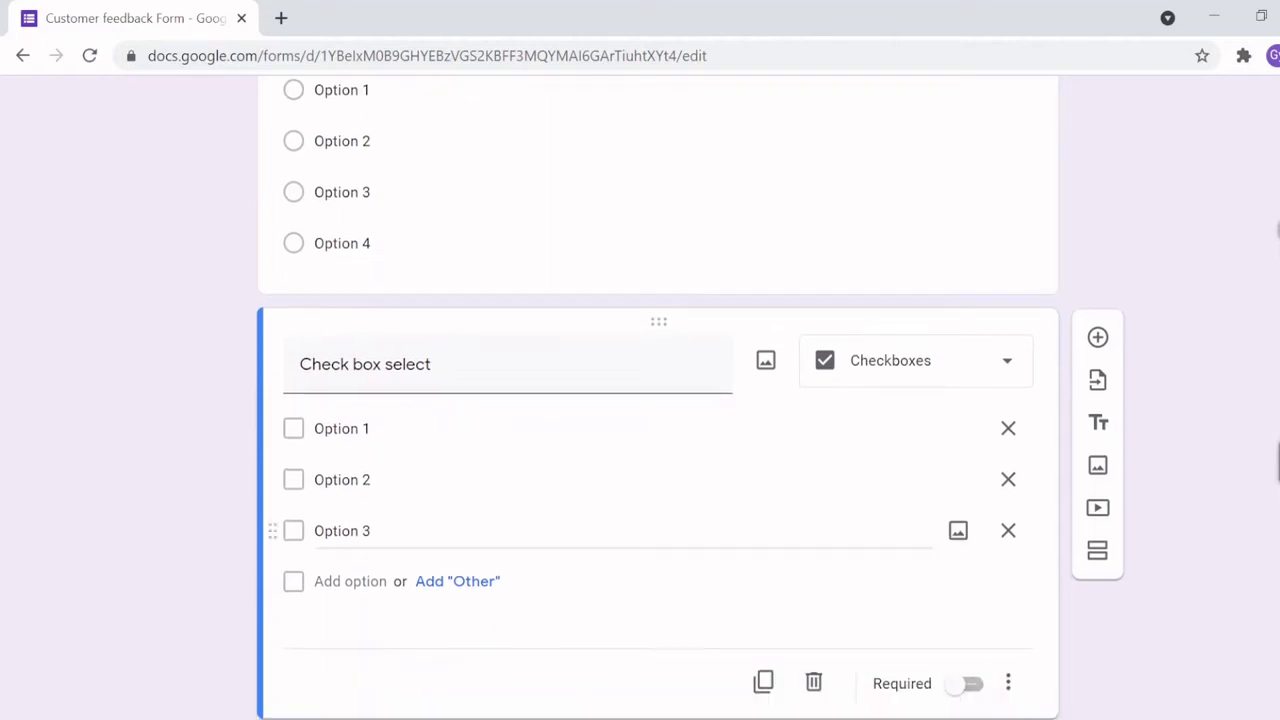
{"action": "left_click", "coordinate": [1097, 337]}
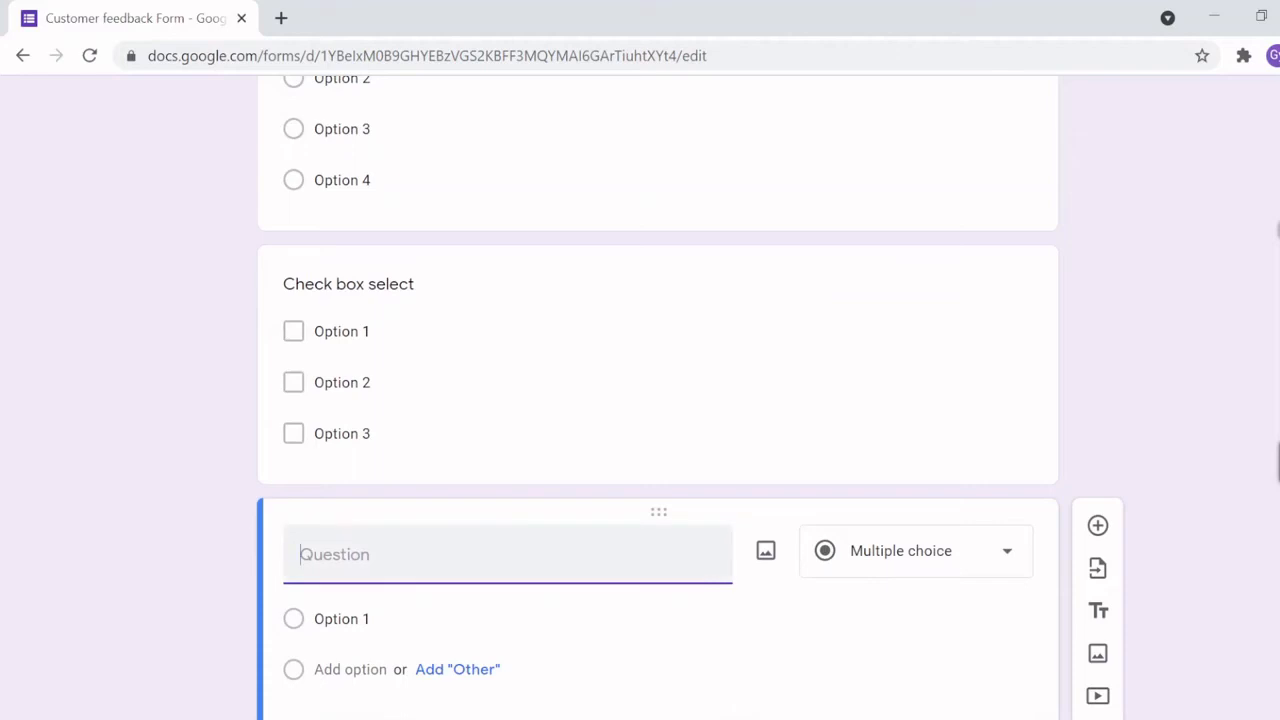
{"action": "type", "text": "Date of Service"}
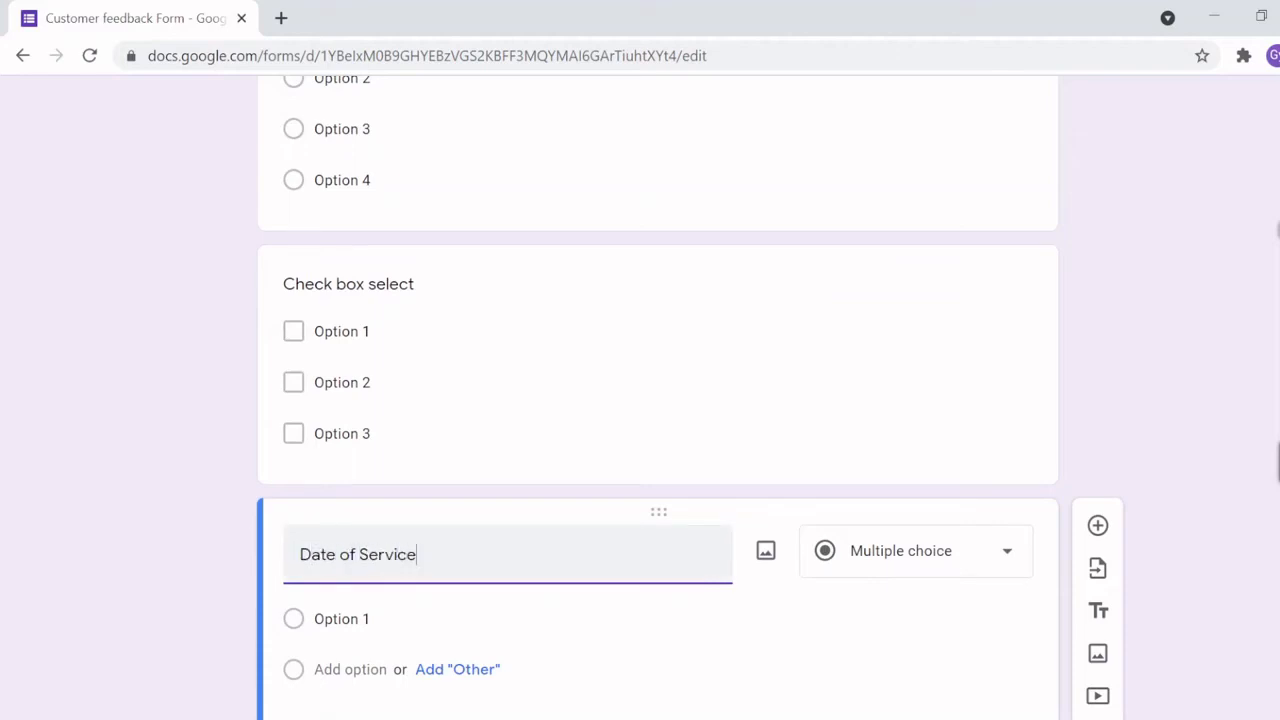
{"action": "left_click", "coordinate": [840, 553]}
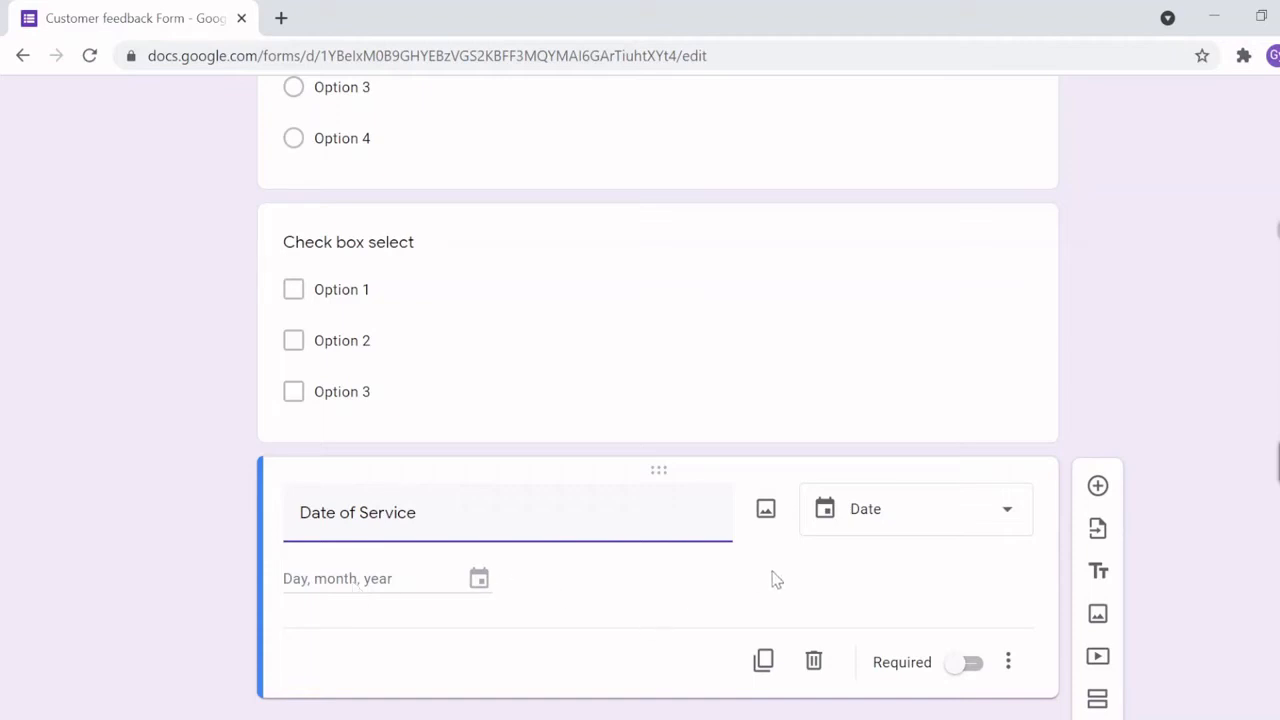
Step: Add a question titled "Time" with the Time answer type below the Date of Service question
{"action": "left_click", "coordinate": [1097, 486]}
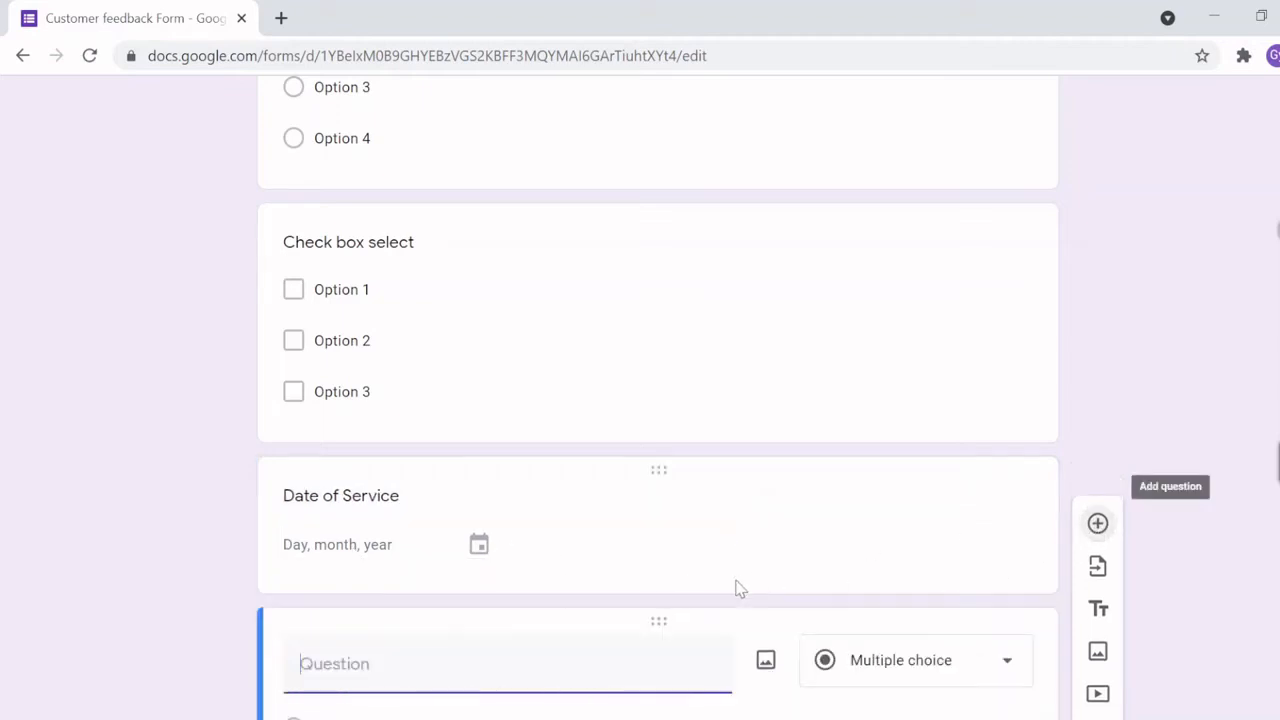
{"action": "type", "text": "Time"}
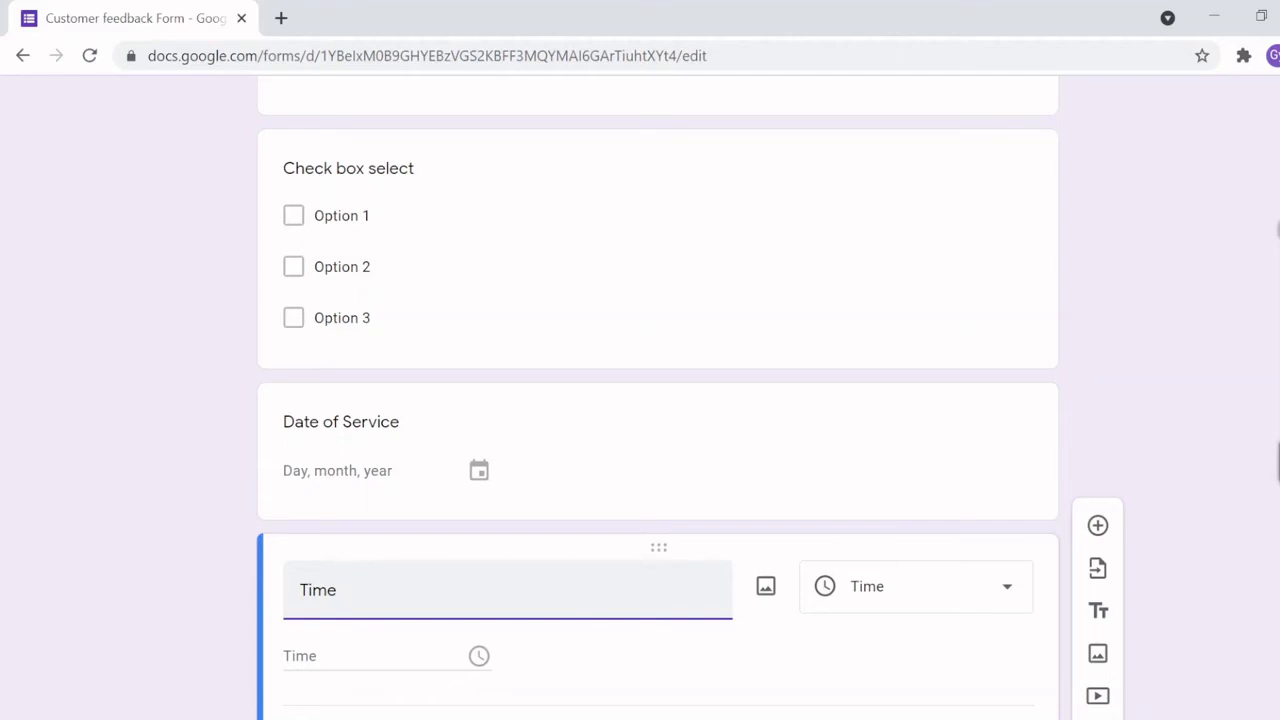
{"action": "scroll", "coordinate": [591, 606], "scroll_direction": "down", "scroll_amount": 1}
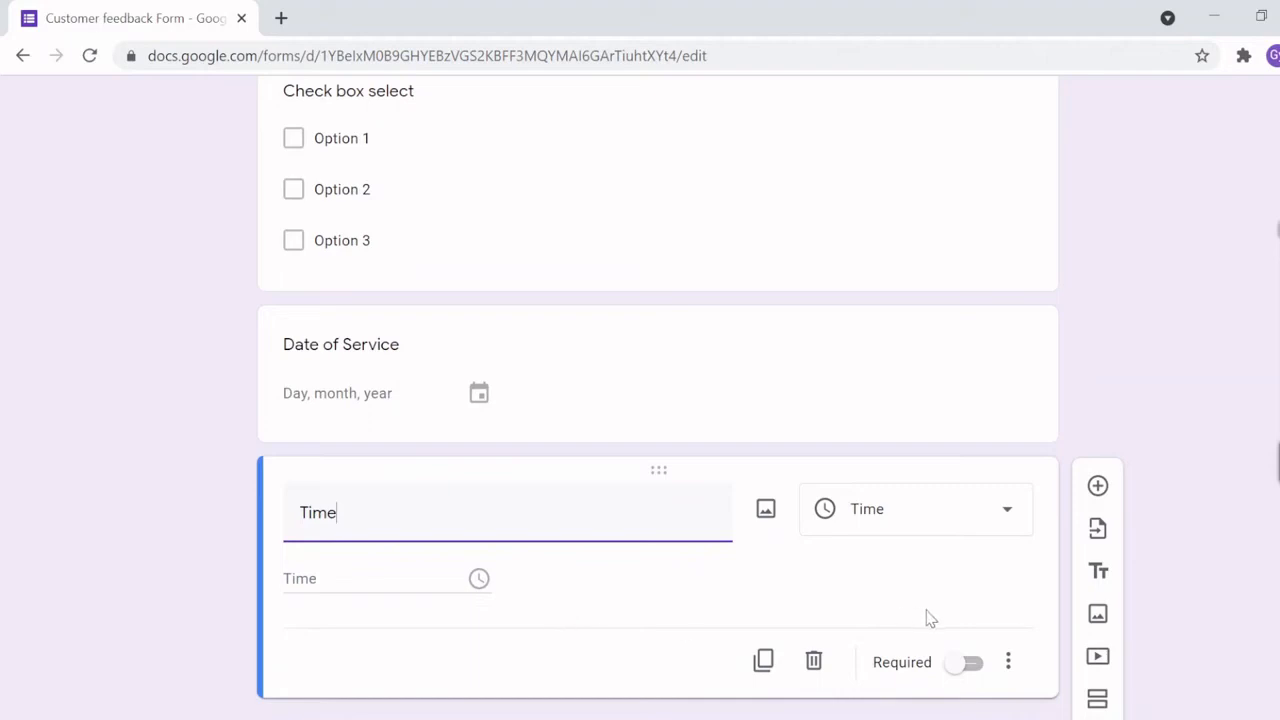
{"action": "left_click", "coordinate": [1098, 487]}
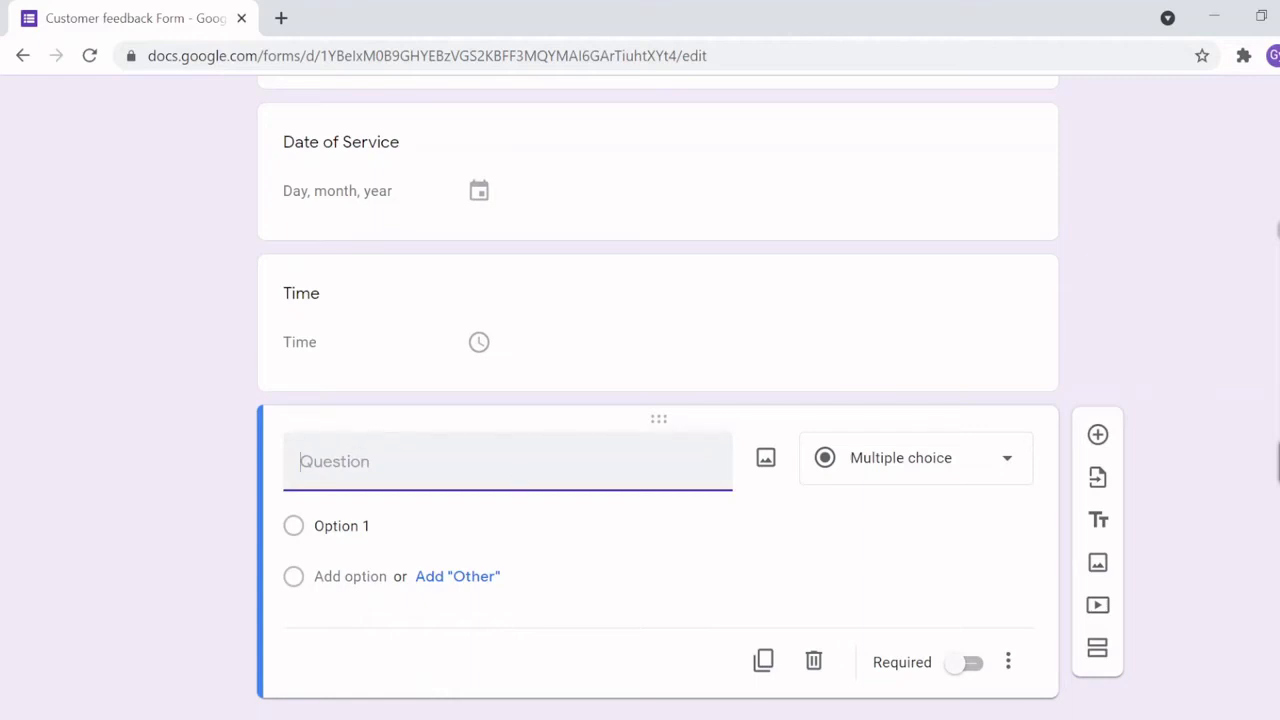
{"action": "left_click", "coordinate": [866, 464]}
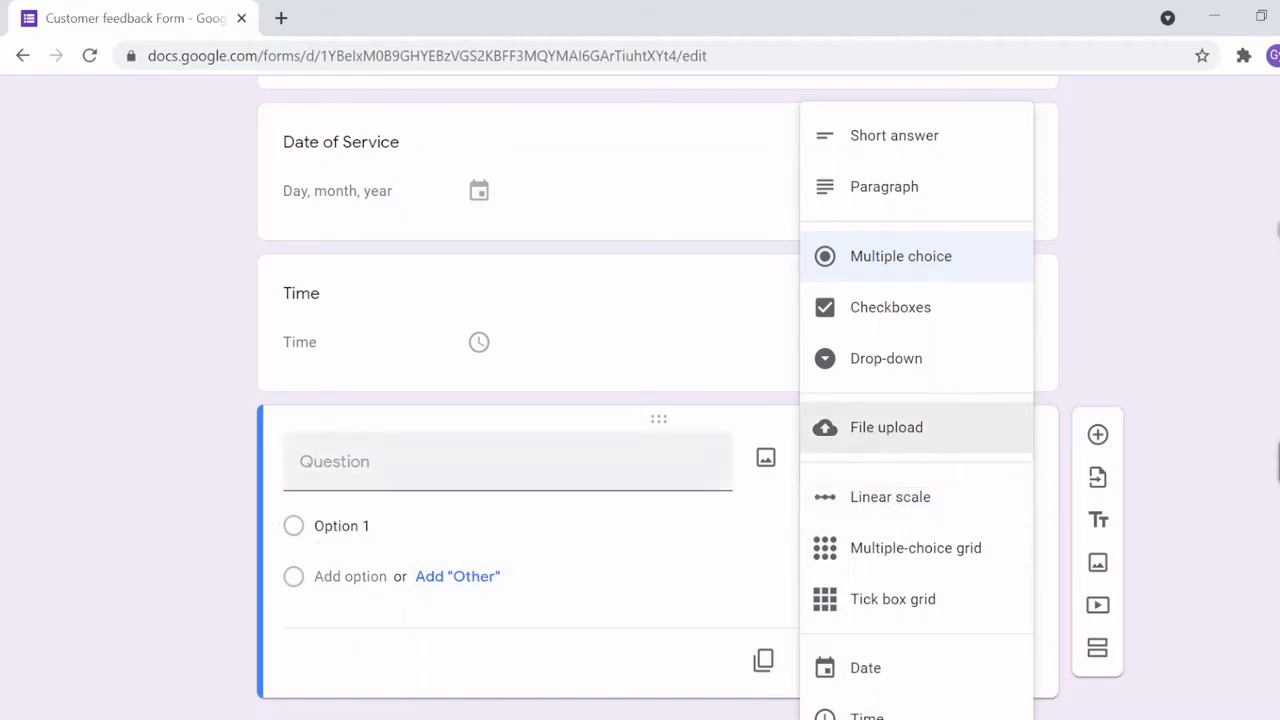
{"action": "left_click", "coordinate": [238, 486]}
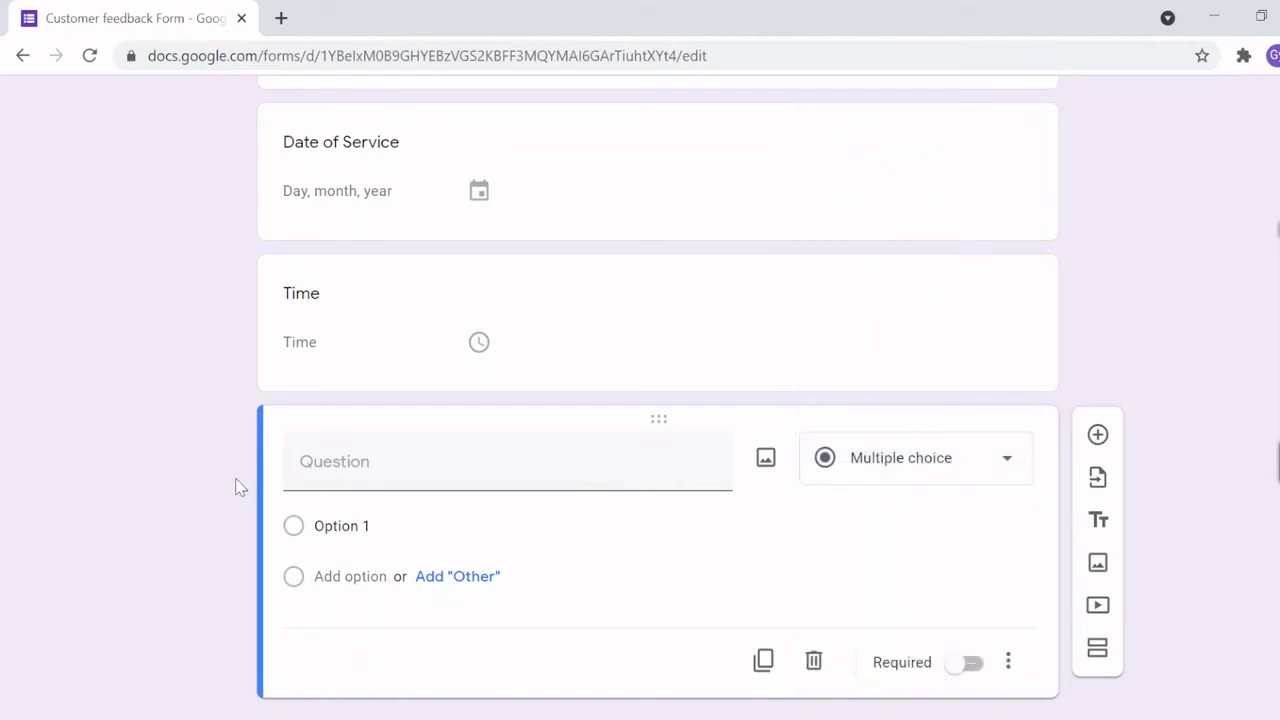
{"action": "left_click", "coordinate": [813, 662]}
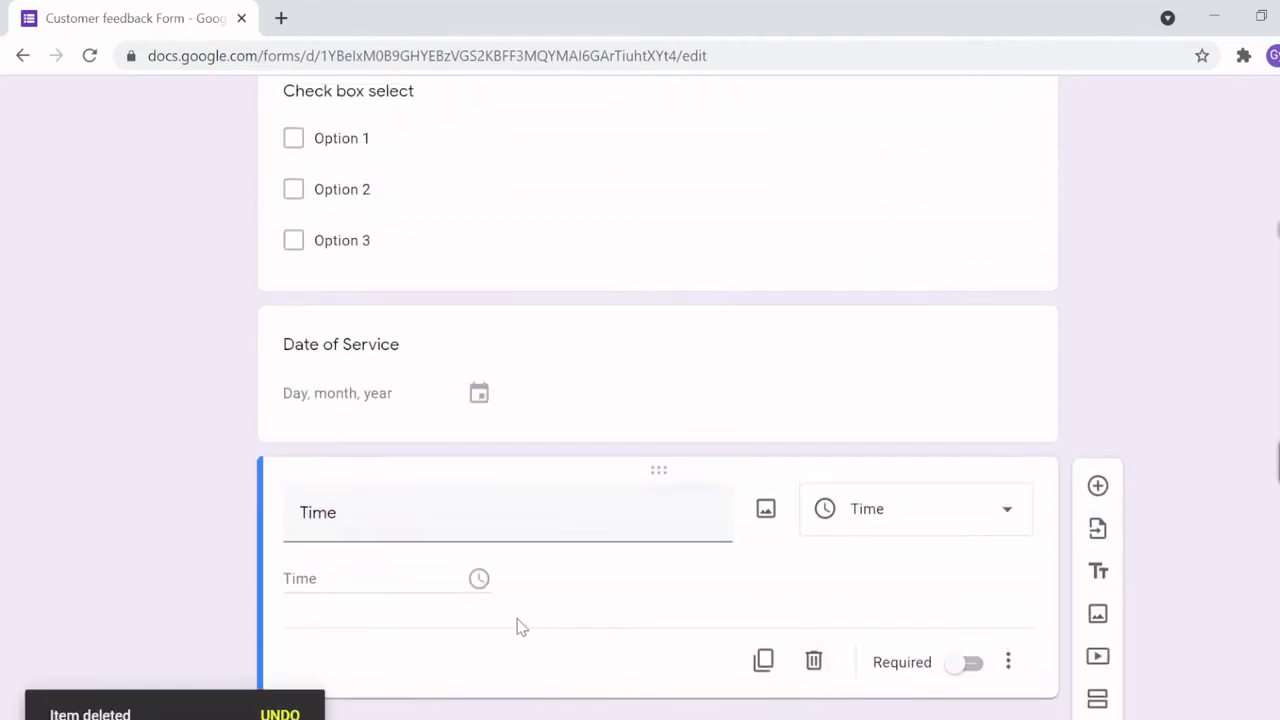
Step: Stop accepting responses for the form, and turn response acceptance back on
{"action": "scroll", "coordinate": [700, 286], "scroll_direction": "up", "scroll_amount": 10}
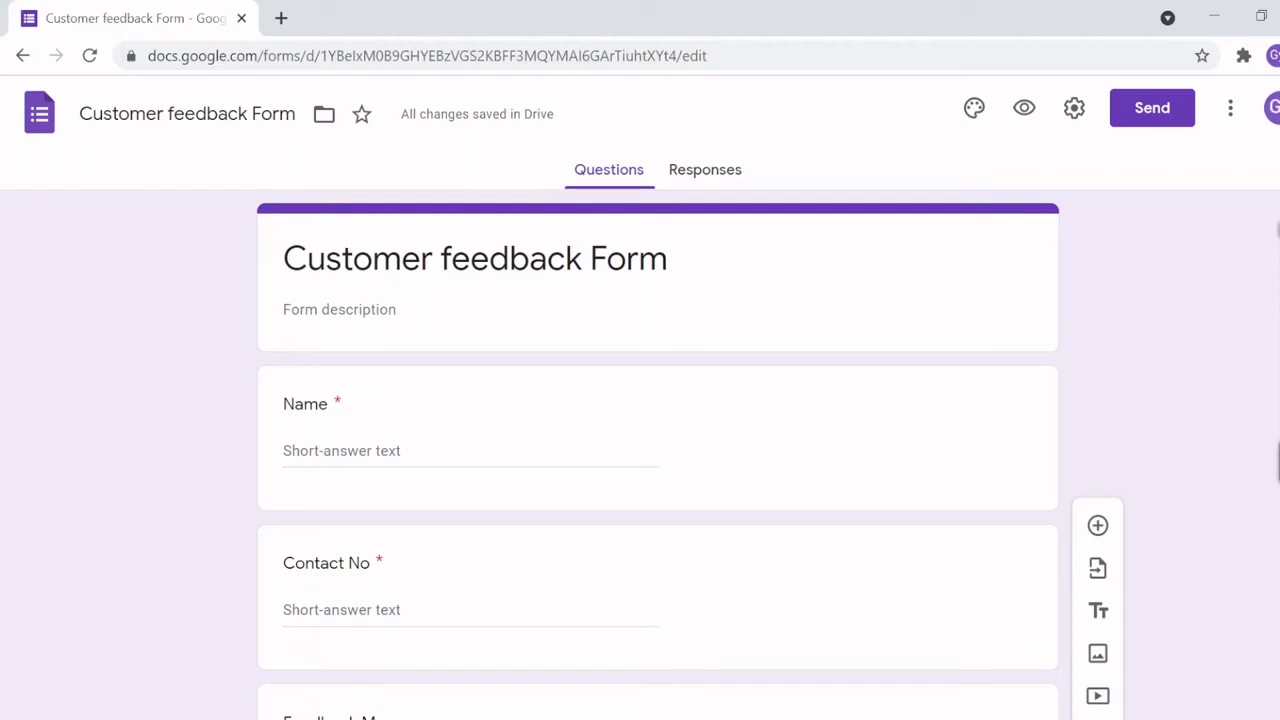
{"action": "left_click", "coordinate": [700, 172]}
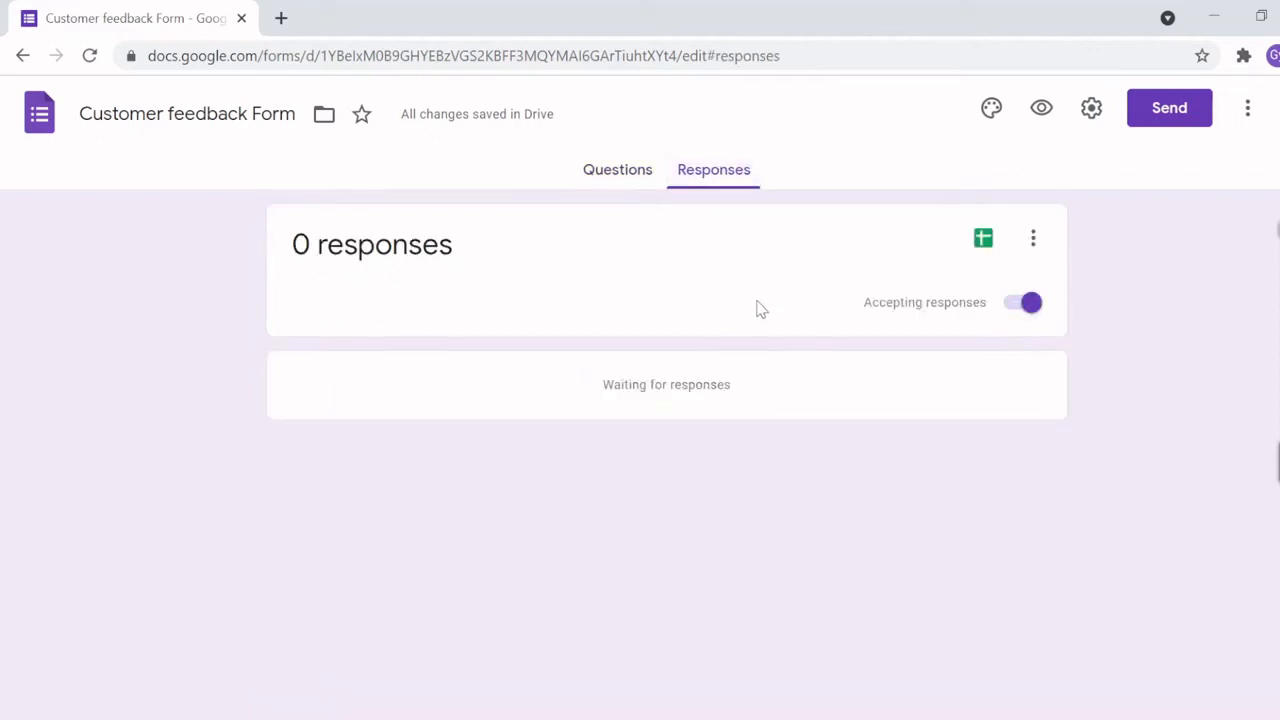
{"action": "left_click", "coordinate": [1020, 308]}
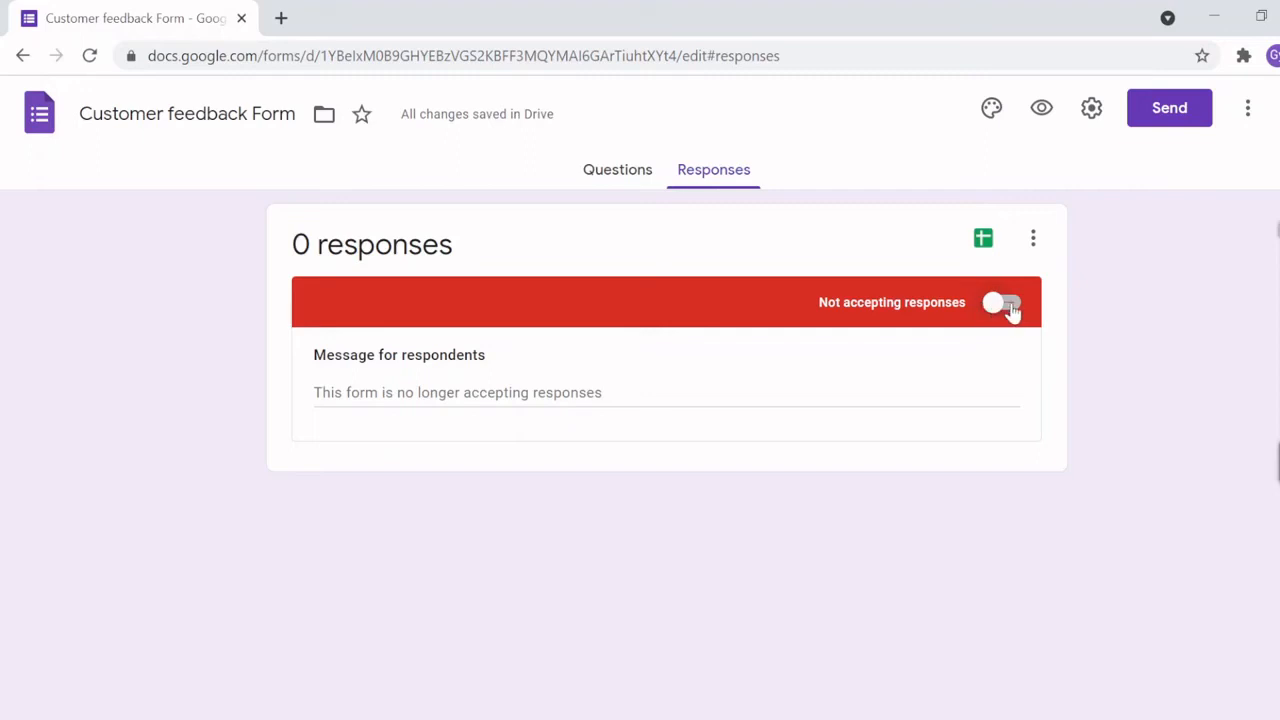
{"action": "left_click", "coordinate": [1010, 309]}
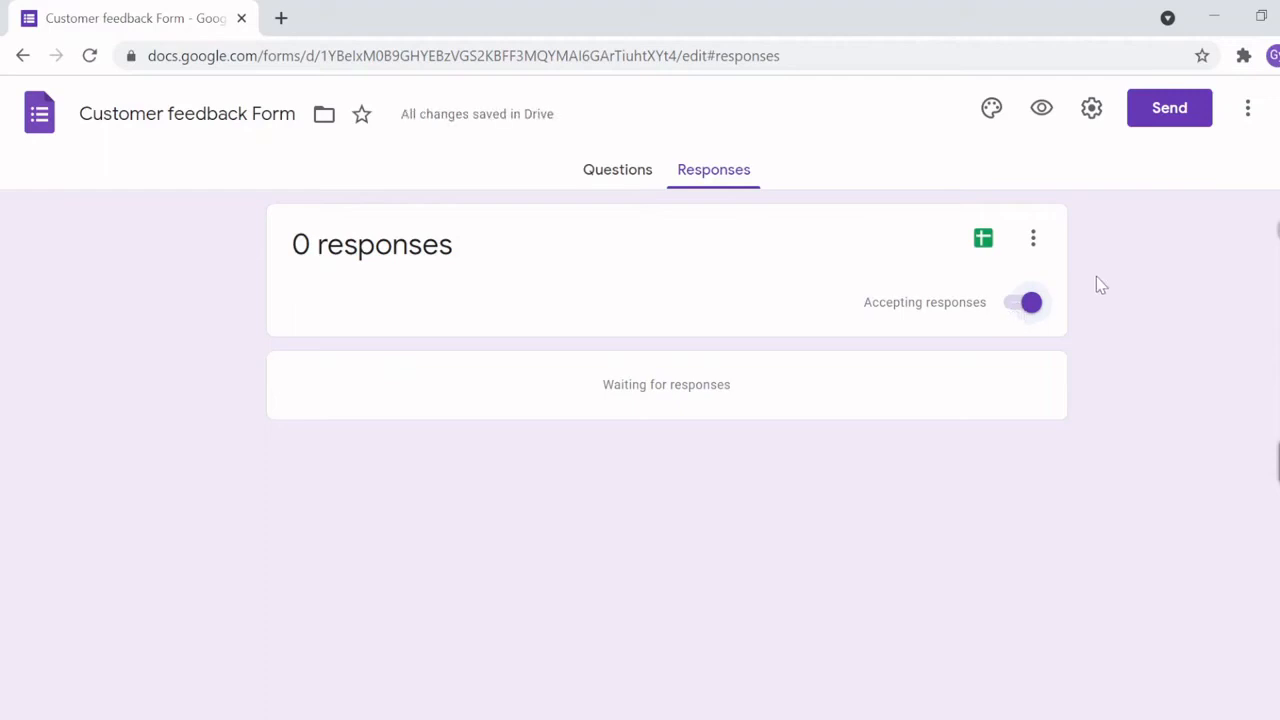
Step: Create a new spreadsheet named "Customer feedback Form (Responses)" as the destination for the form's responses
{"action": "left_click", "coordinate": [983, 241]}
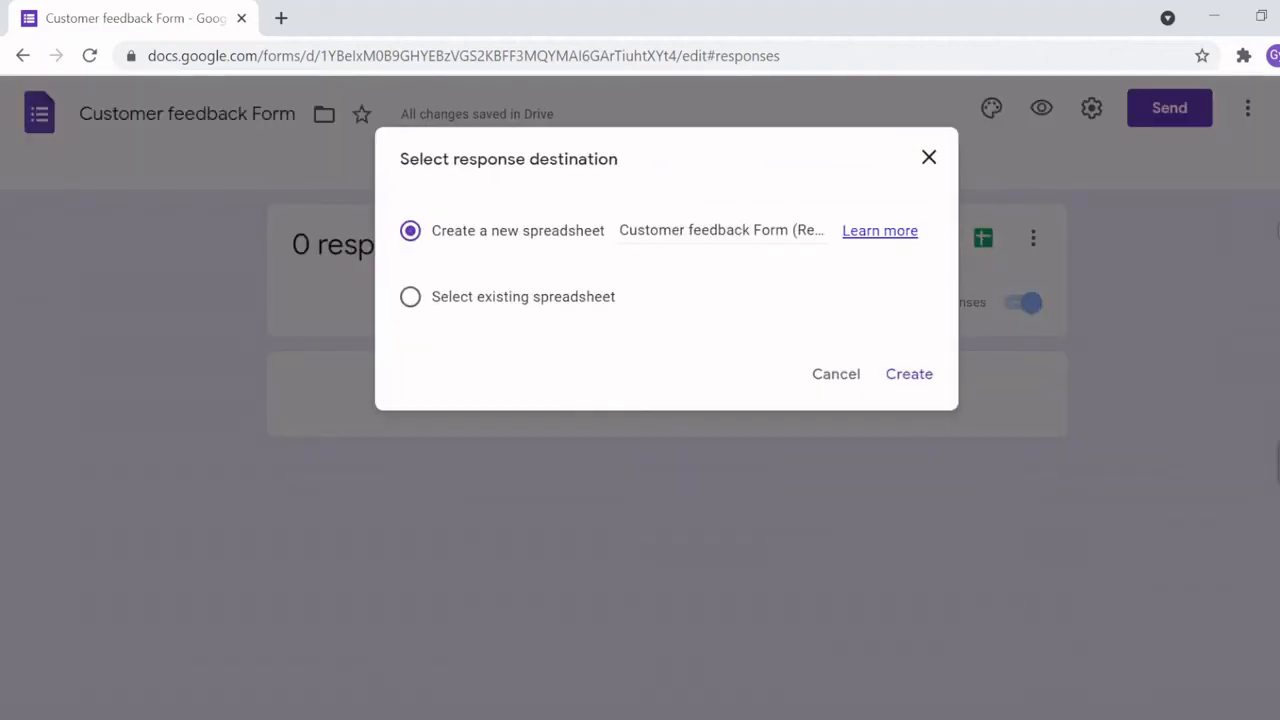
{"action": "left_click", "coordinate": [710, 231]}
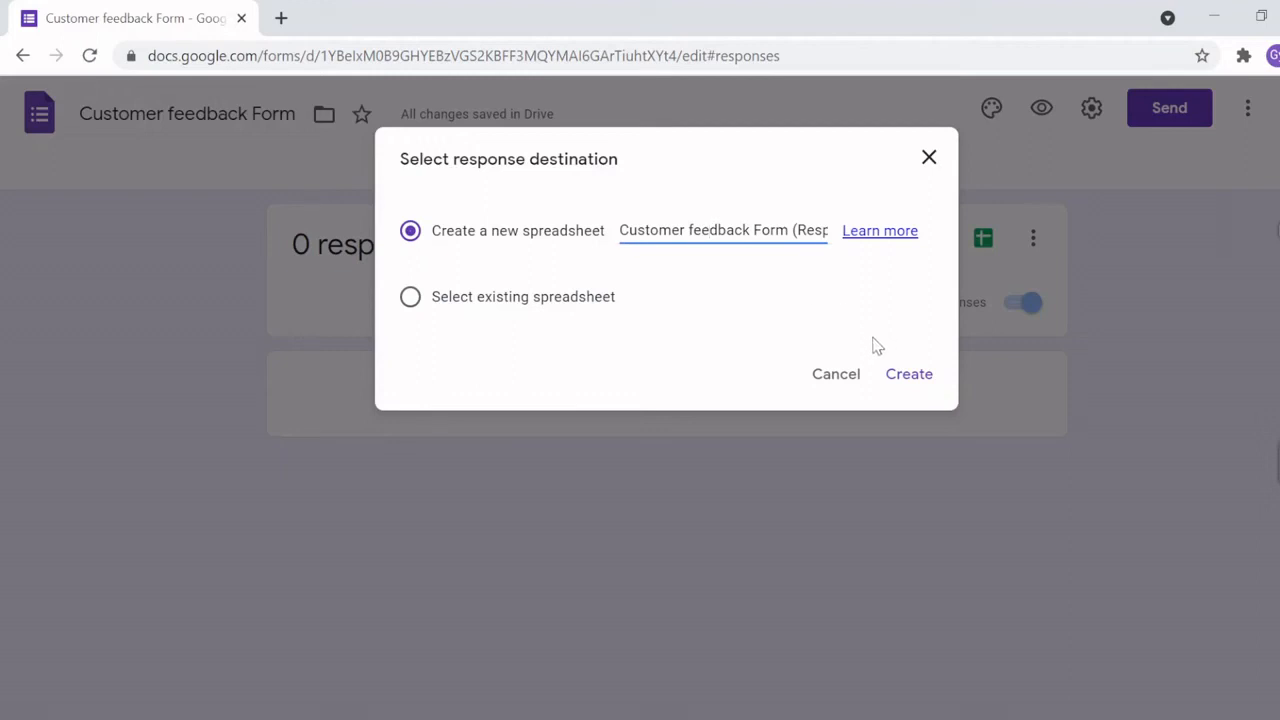
{"action": "left_click", "coordinate": [903, 374]}
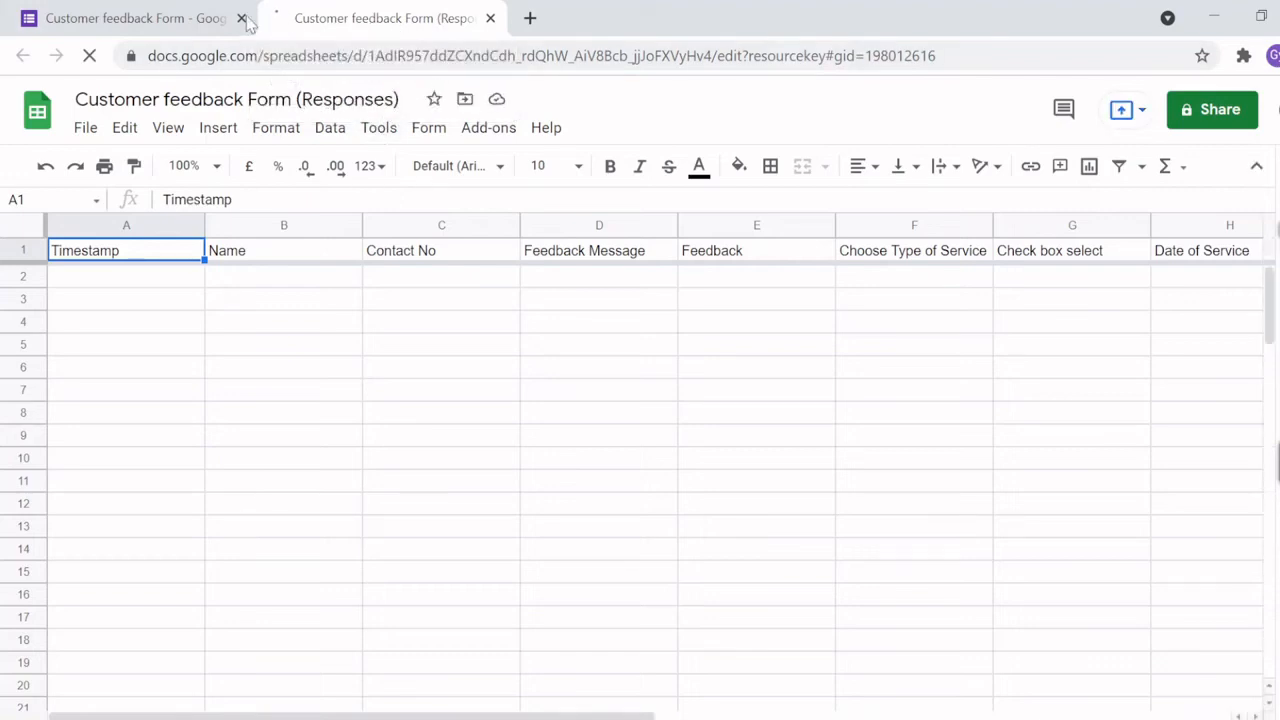
Step: Return to the form's questions and preview it as respondents see it, examining the fields from Name through Time
{"action": "left_click", "coordinate": [166, 18]}
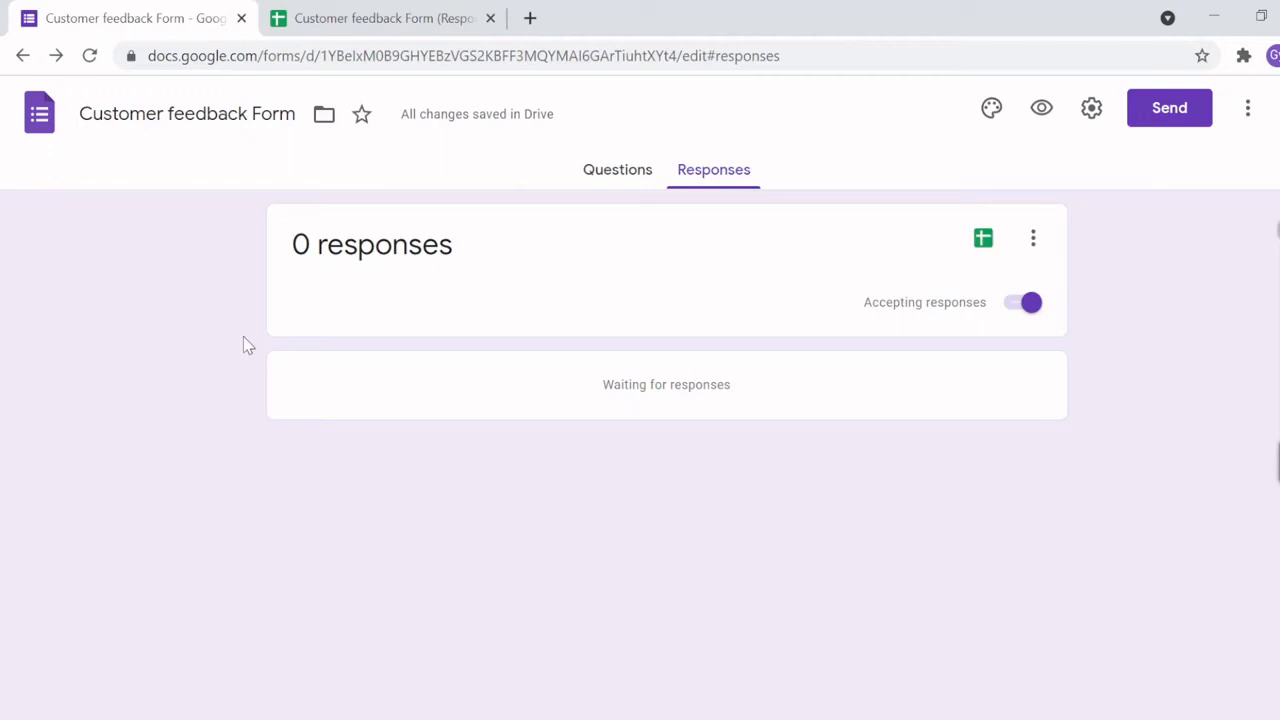
{"action": "left_click", "coordinate": [614, 174]}
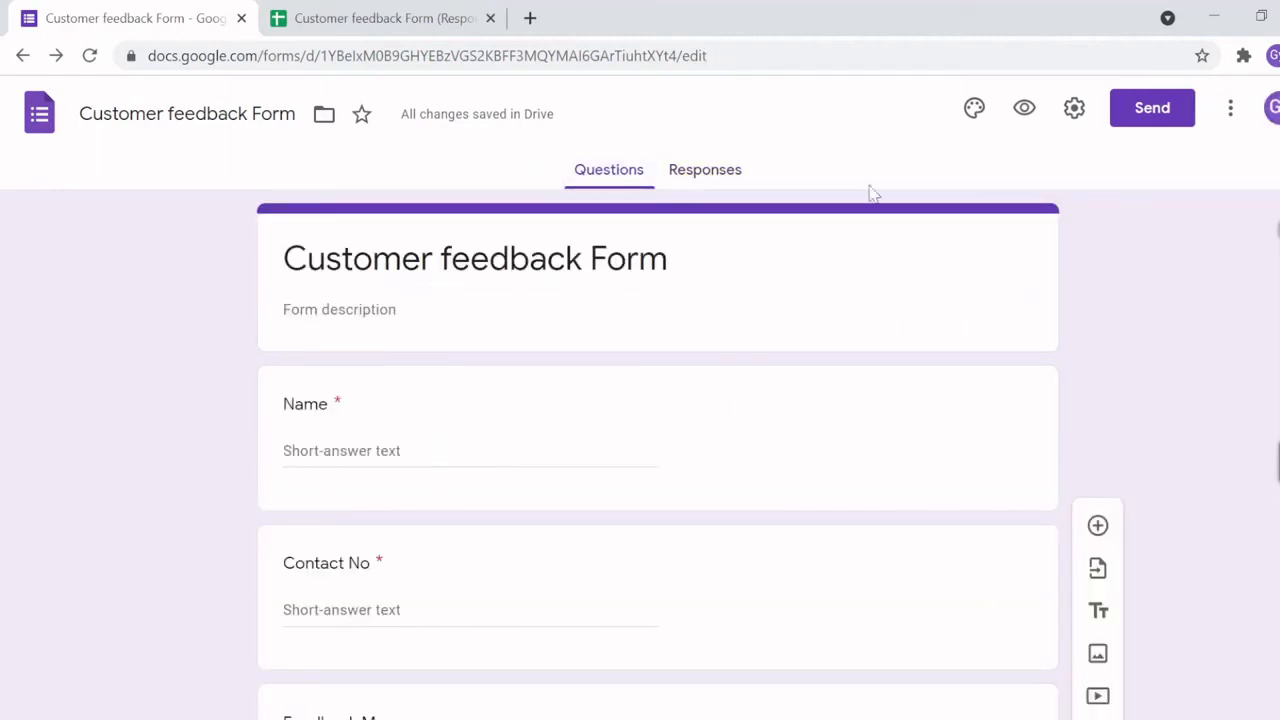
{"action": "left_click", "coordinate": [1026, 112]}
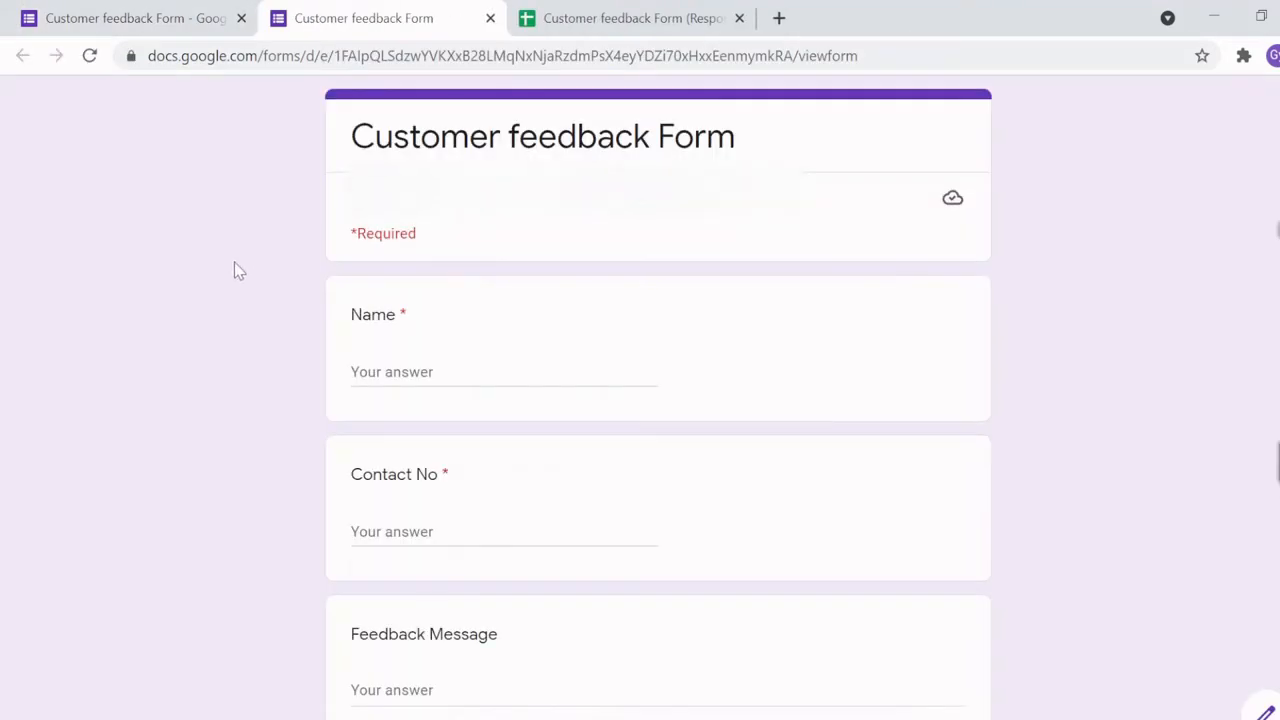
{"action": "scroll", "coordinate": [252, 258], "scroll_direction": "down", "scroll_amount": 1}
{"action": "scroll", "coordinate": [252, 258], "scroll_direction": "down", "scroll_amount": 2}
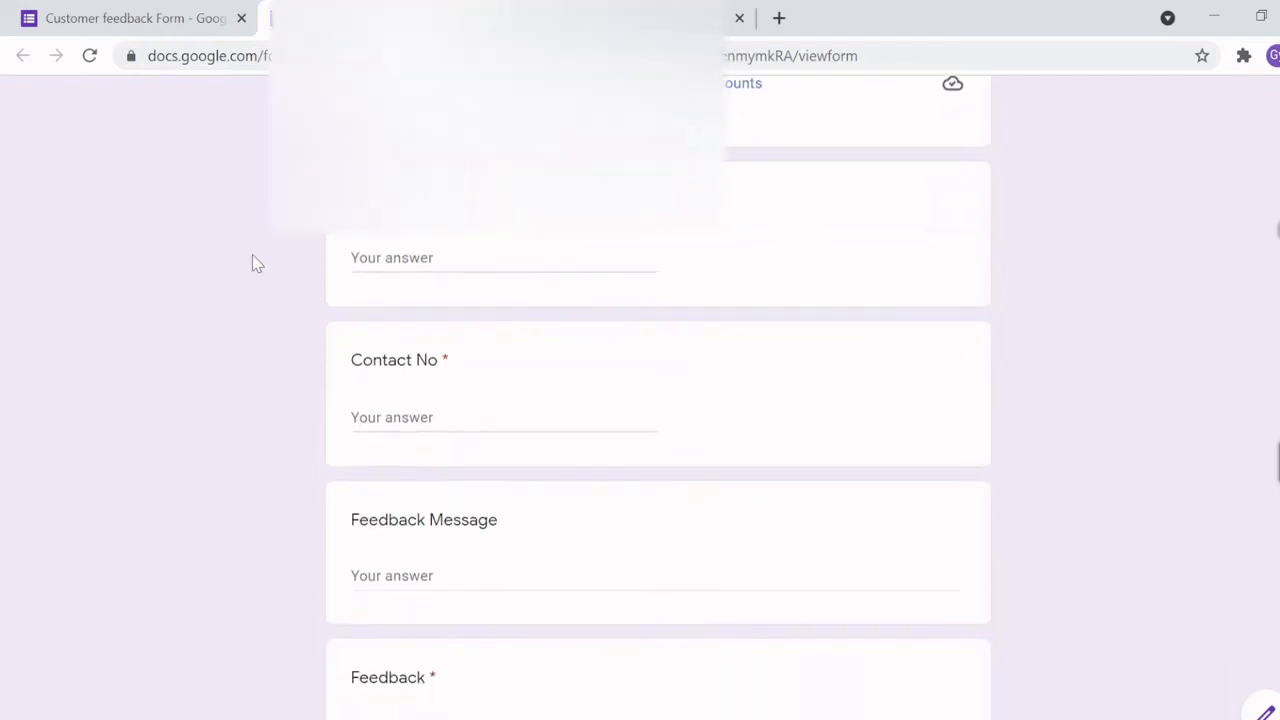
{"action": "scroll", "coordinate": [252, 258], "scroll_direction": "down", "scroll_amount": 3}
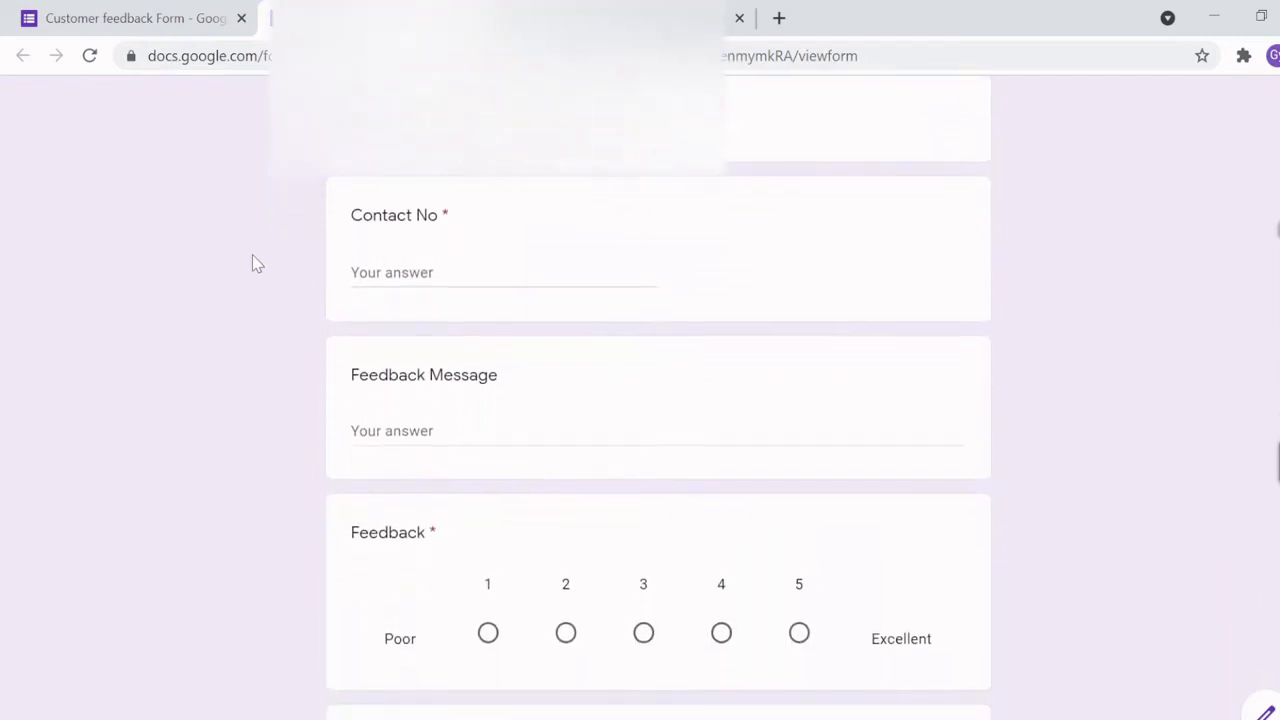
{"action": "scroll", "coordinate": [252, 263], "scroll_direction": "down", "scroll_amount": 1}
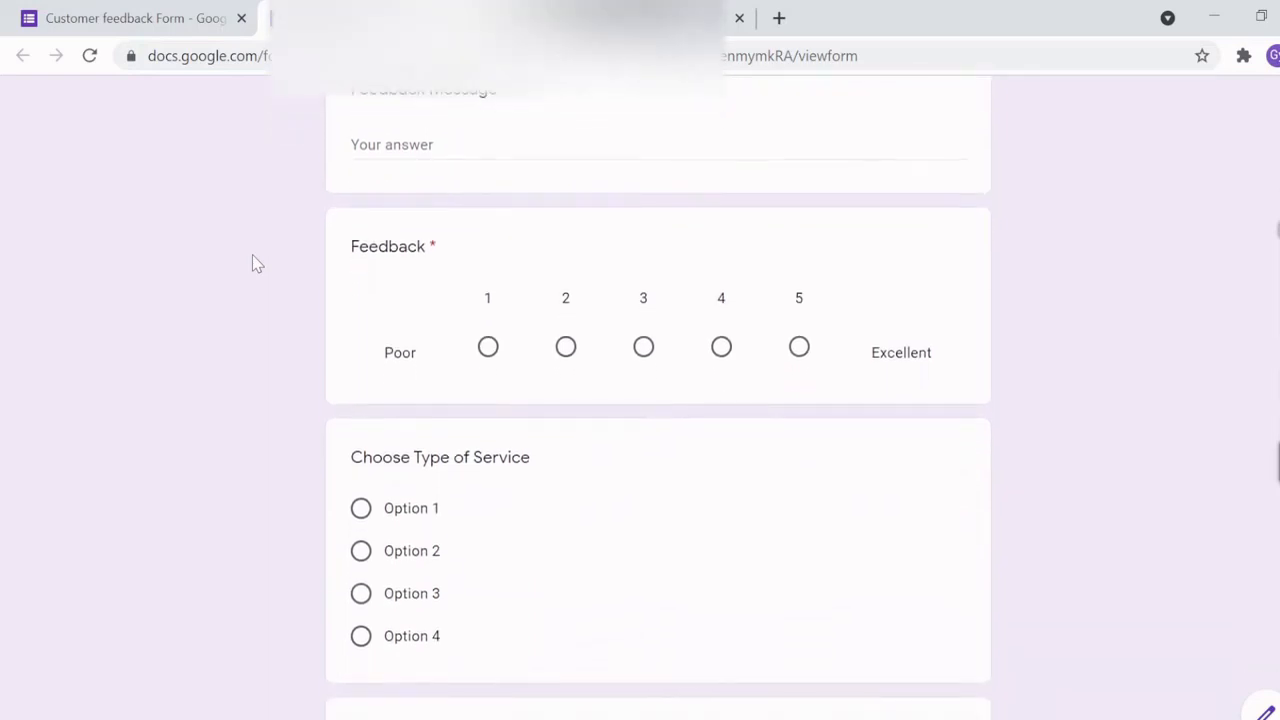
{"action": "scroll", "coordinate": [255, 263], "scroll_direction": "down", "scroll_amount": 1}
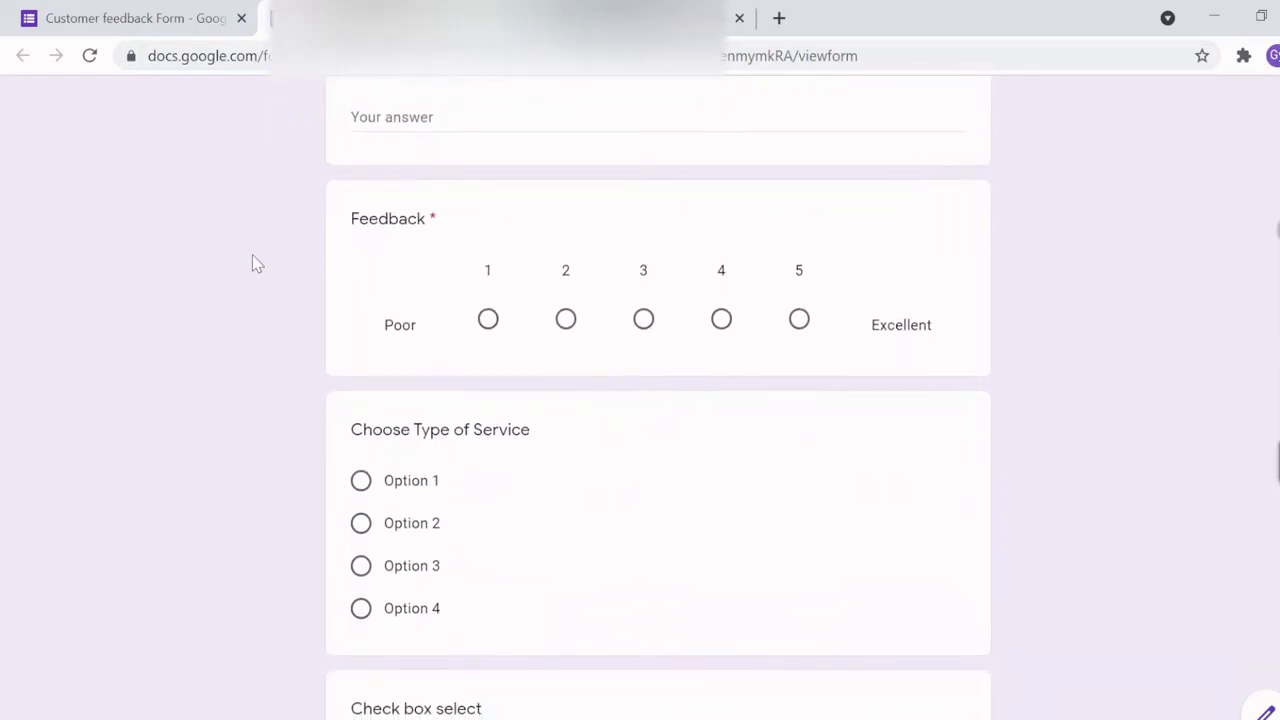
{"action": "scroll", "coordinate": [255, 263], "scroll_direction": "down", "scroll_amount": 5}
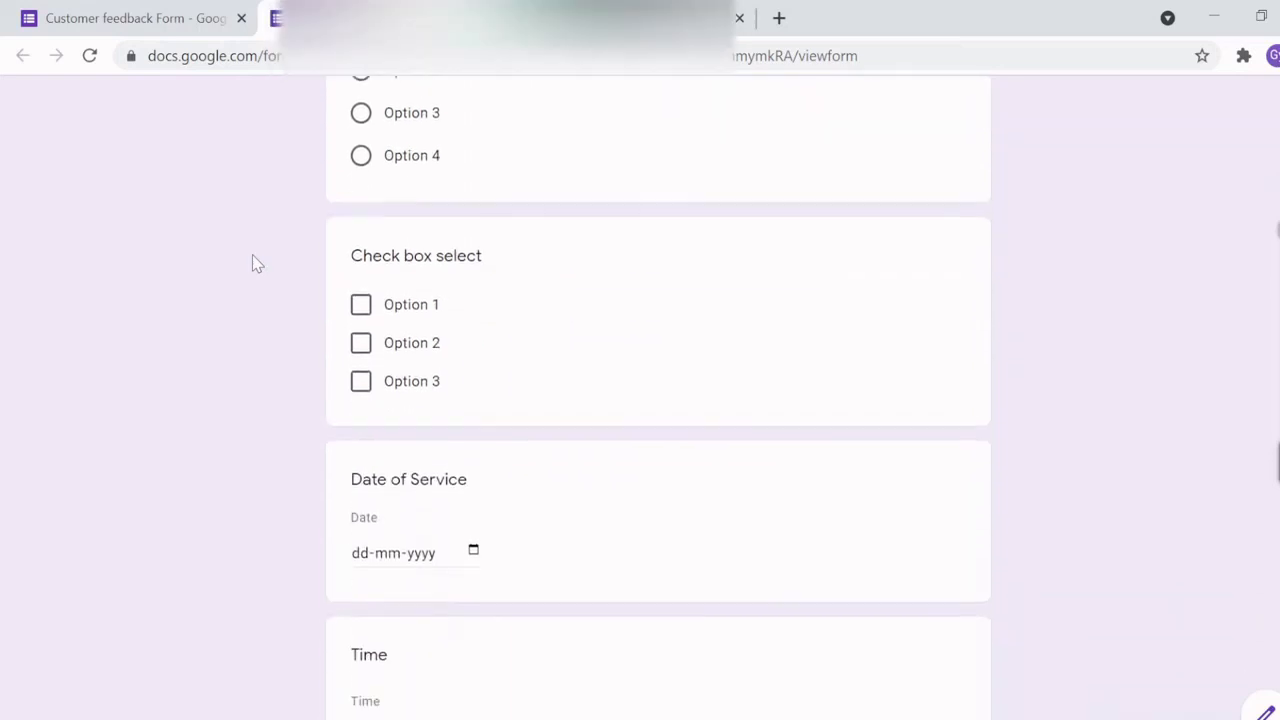
{"action": "left_click", "coordinate": [491, 19]}
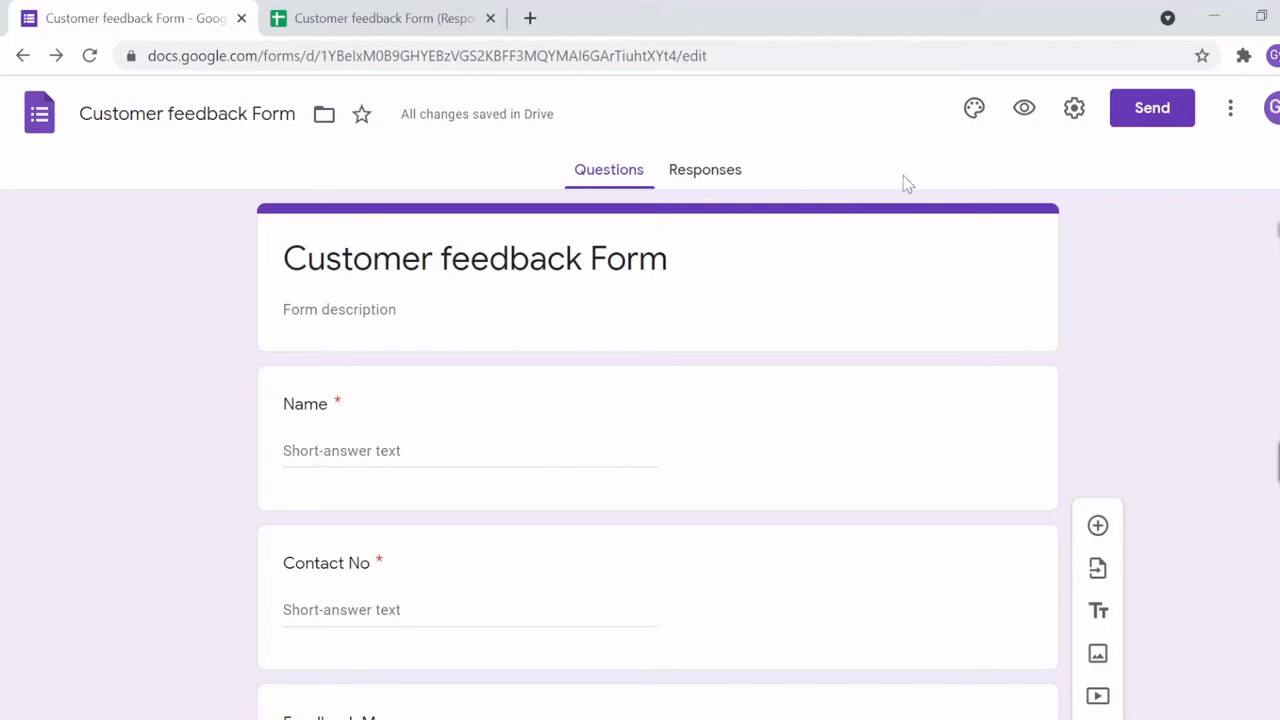
Step: Insert the dark blue light-streaks image from the Work and School themes as the form's header
{"action": "left_click", "coordinate": [973, 112]}
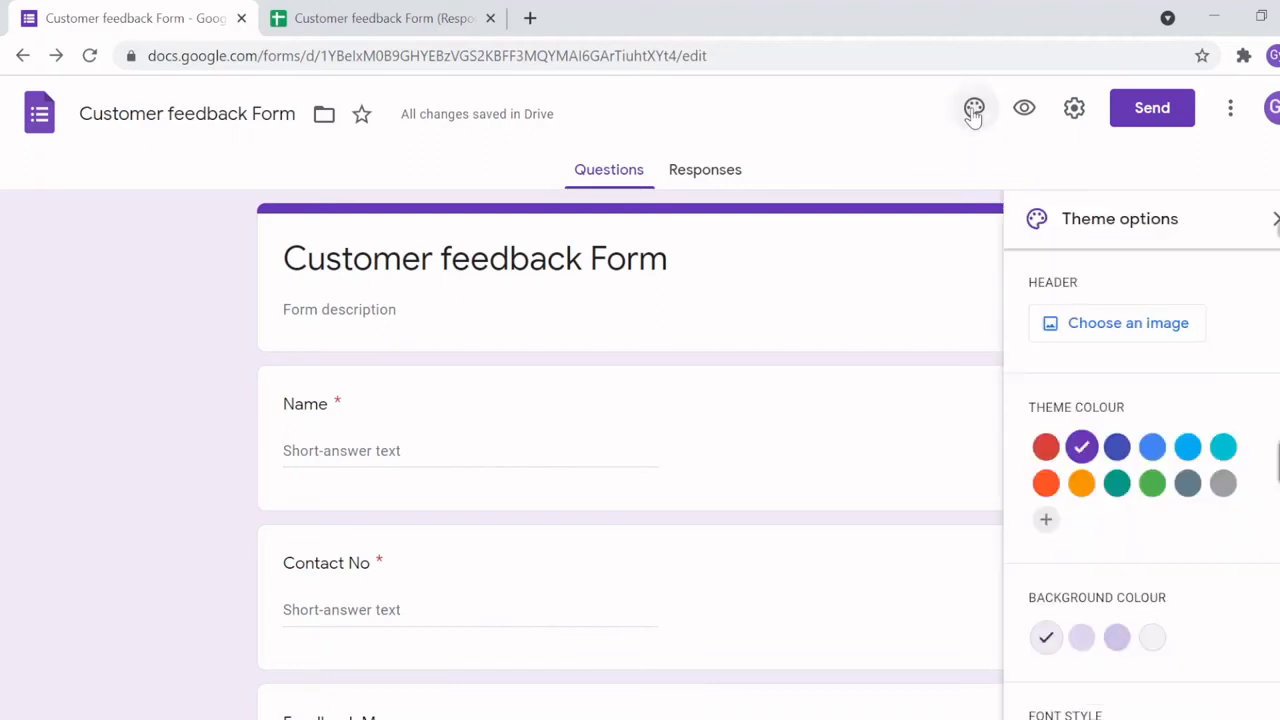
{"action": "left_click", "coordinate": [1110, 328]}
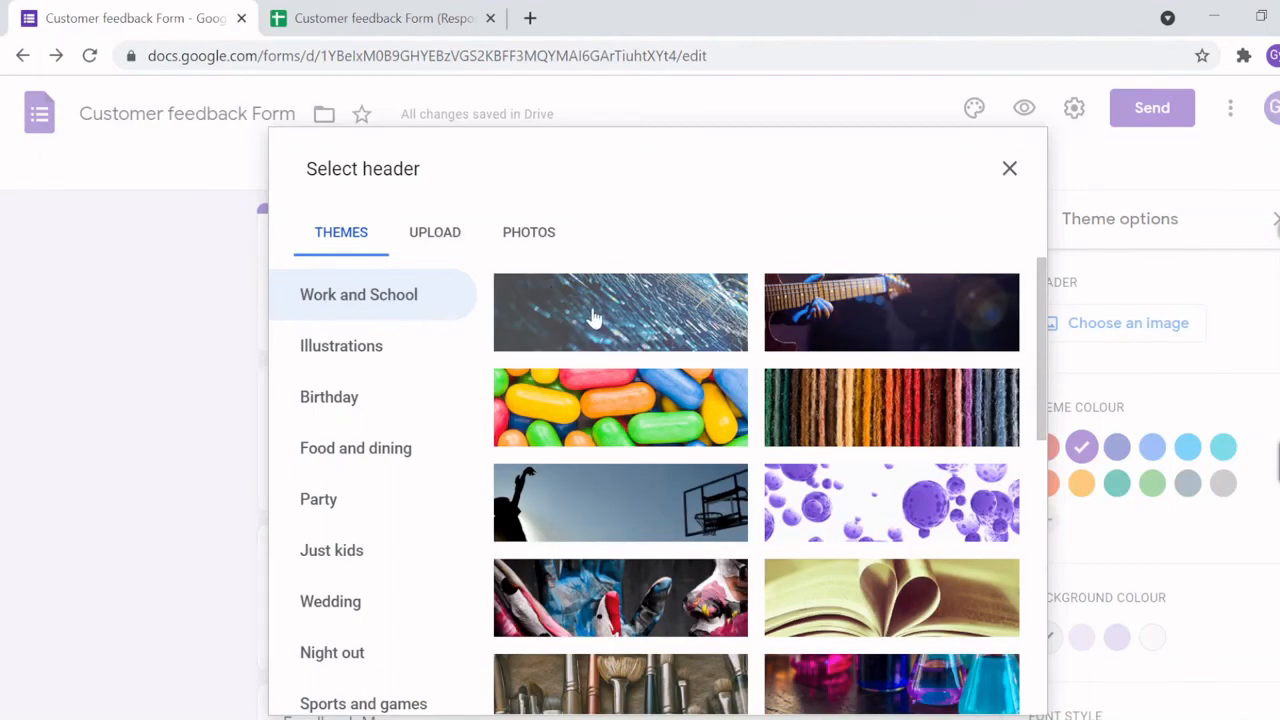
{"action": "left_click", "coordinate": [597, 318]}
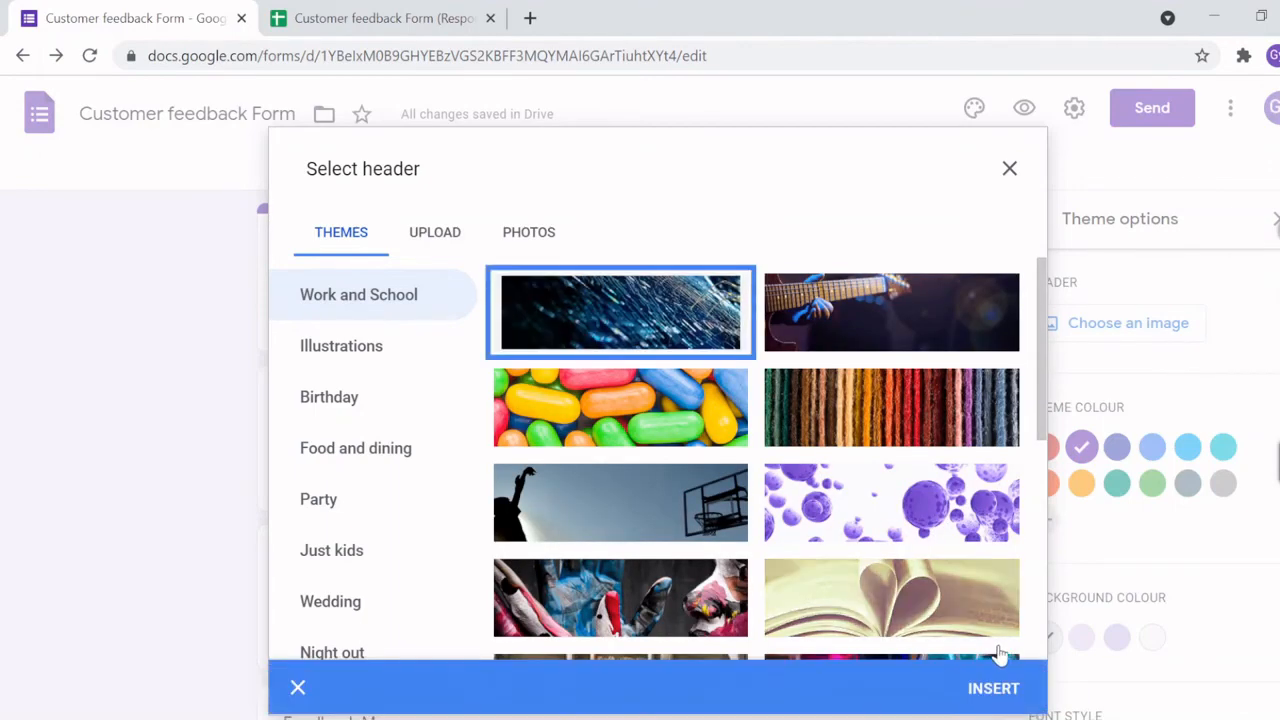
{"action": "left_click", "coordinate": [991, 686]}
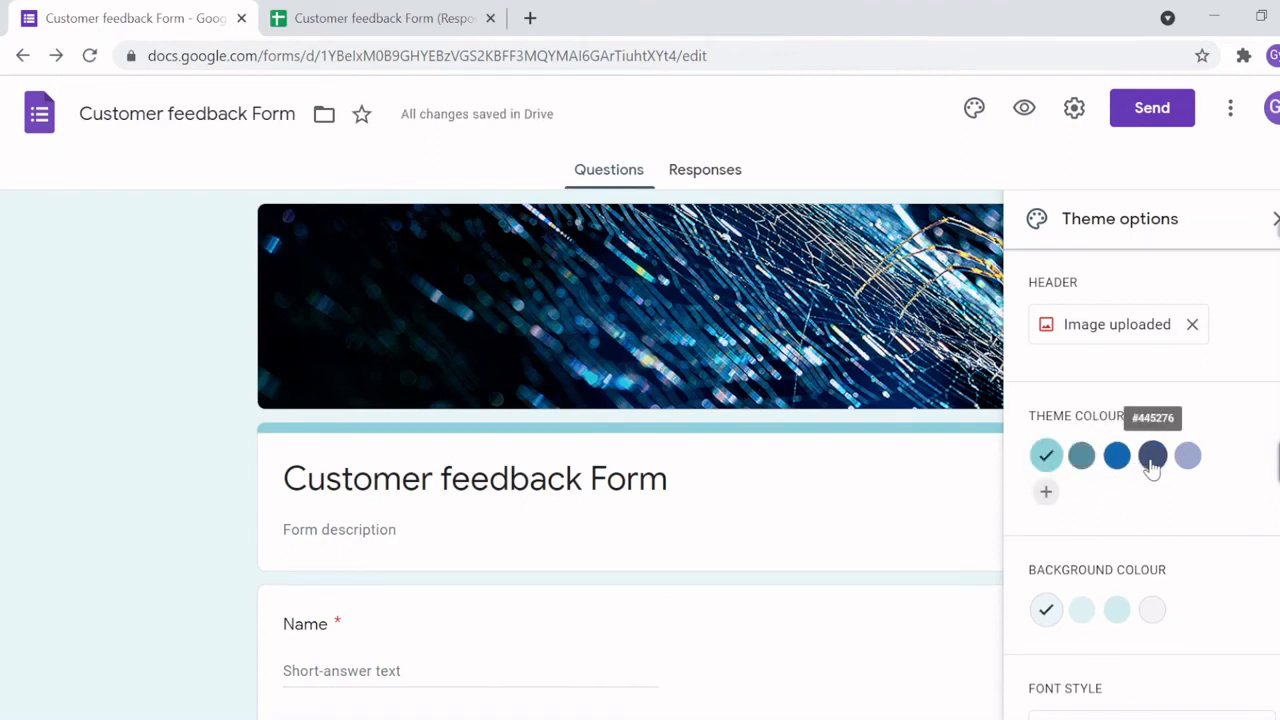
Step: Set the theme colour to the bright blue and the background colour to Light #e7f0f7
{"action": "left_click", "coordinate": [1082, 457]}
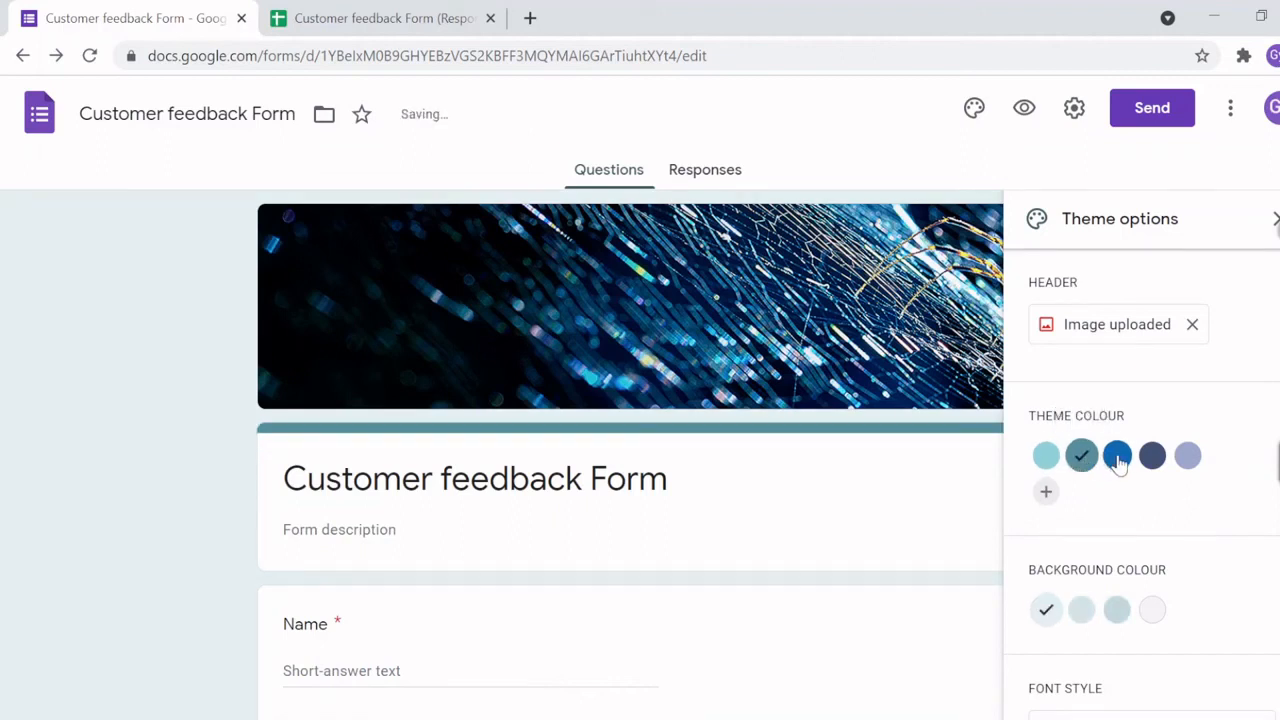
{"action": "left_click", "coordinate": [1117, 456]}
{"action": "scroll", "coordinate": [1105, 527], "scroll_direction": "down", "scroll_amount": 1}
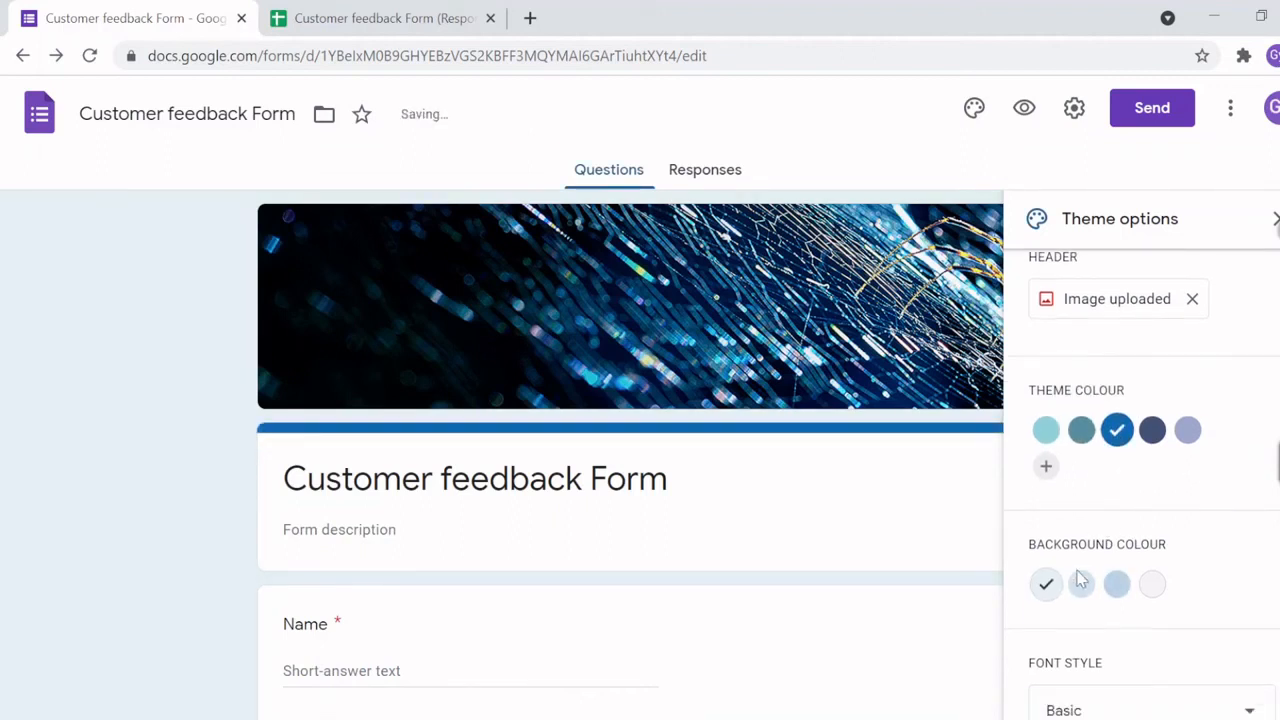
{"action": "left_click", "coordinate": [1154, 586]}
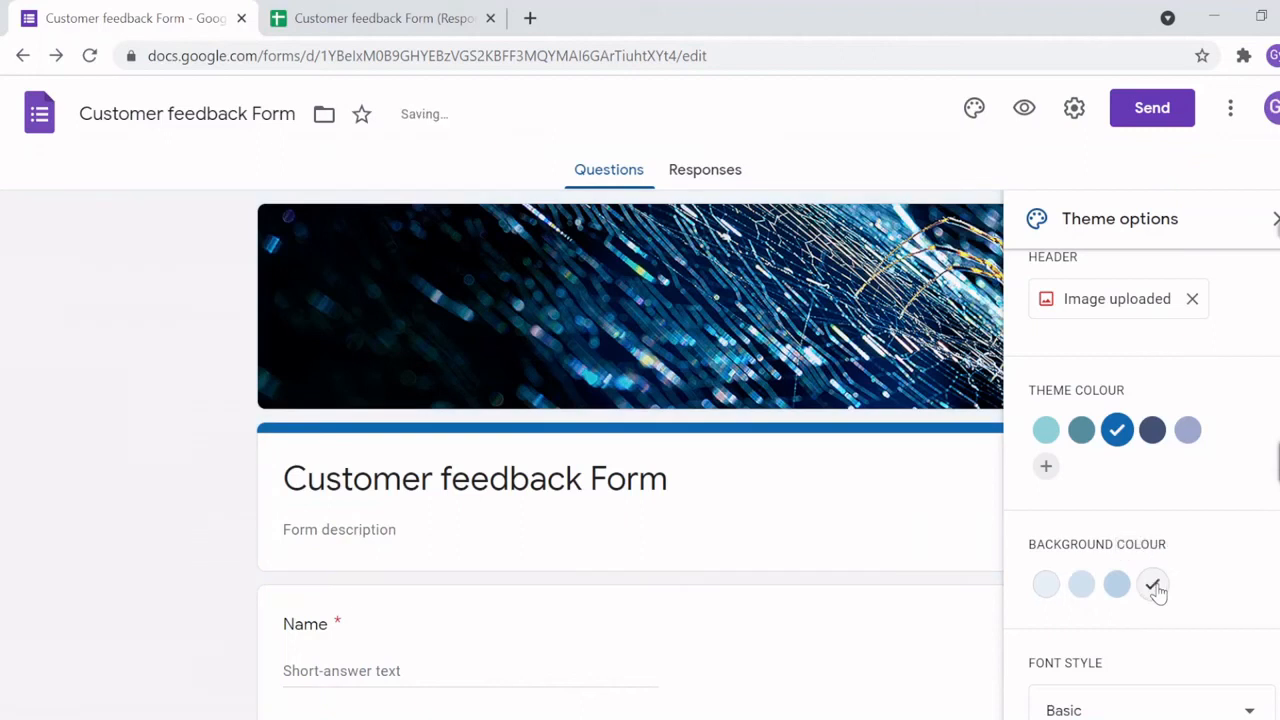
{"action": "left_click", "coordinate": [1044, 587]}
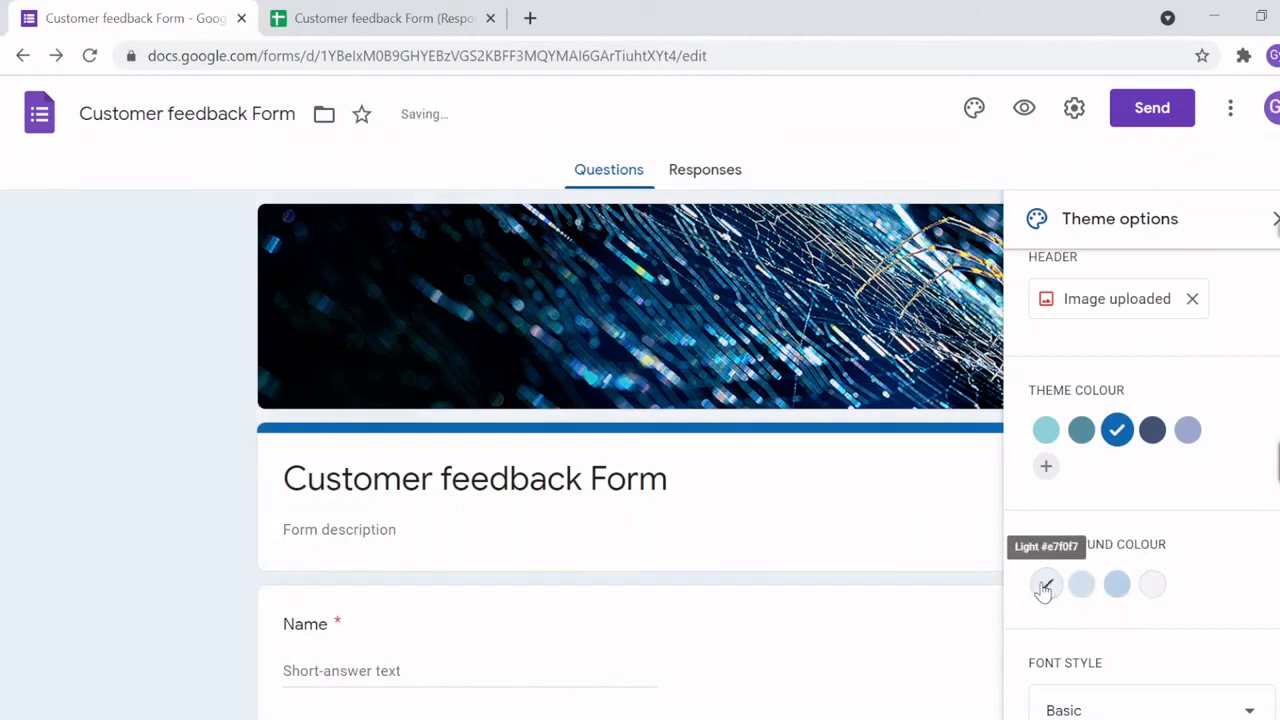
Step: Try the Decorative font style on the form and switch back to Basic
{"action": "scroll", "coordinate": [1123, 606], "scroll_direction": "down", "scroll_amount": 1}
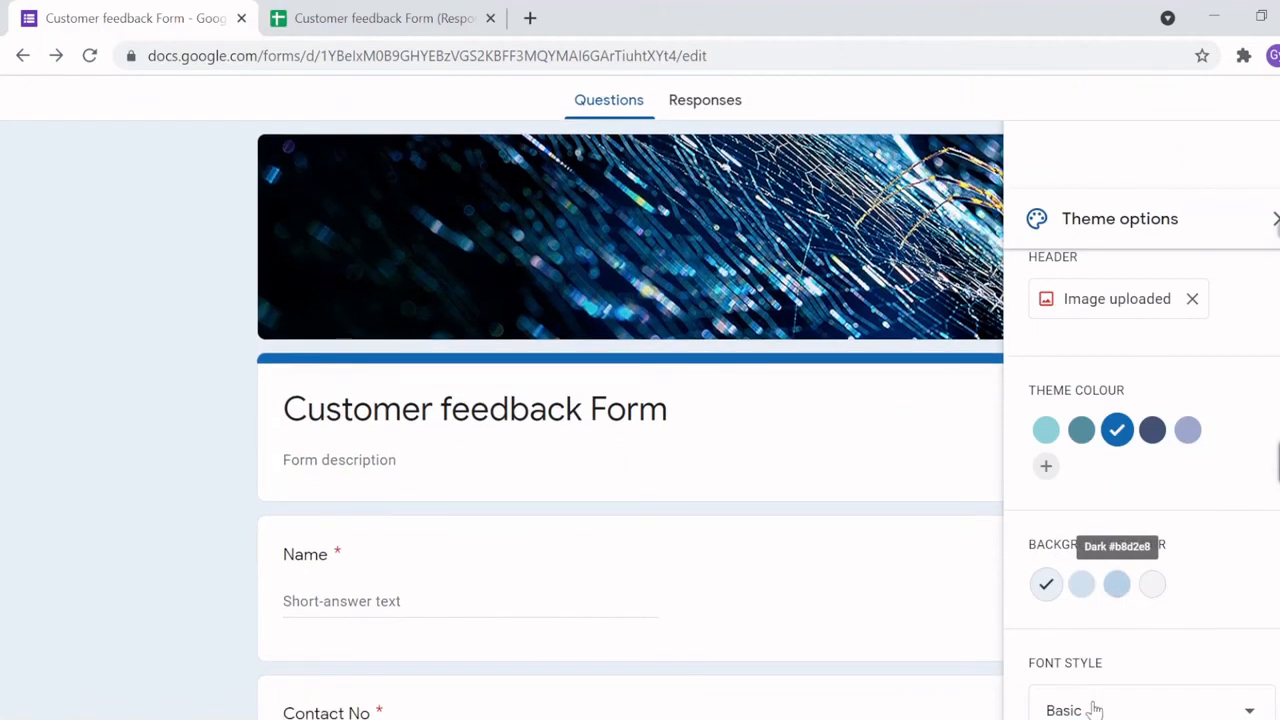
{"action": "left_click", "coordinate": [1095, 709]}
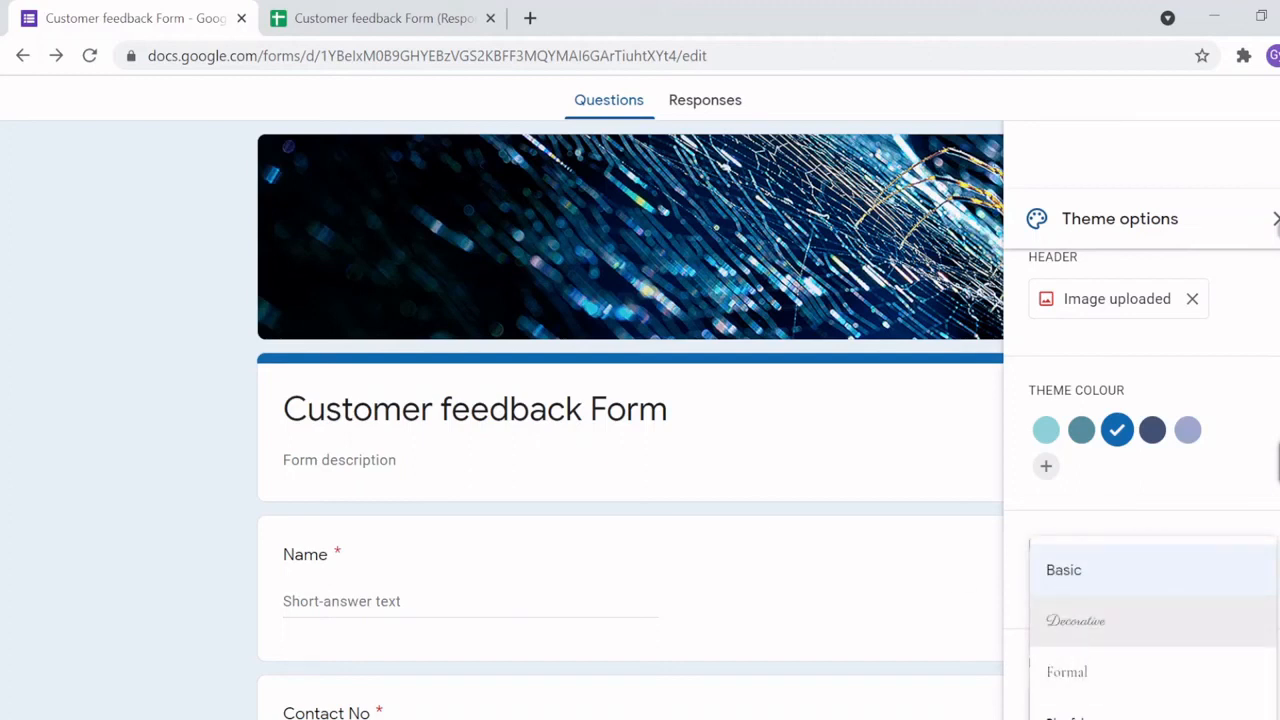
{"action": "left_click", "coordinate": [1074, 624]}
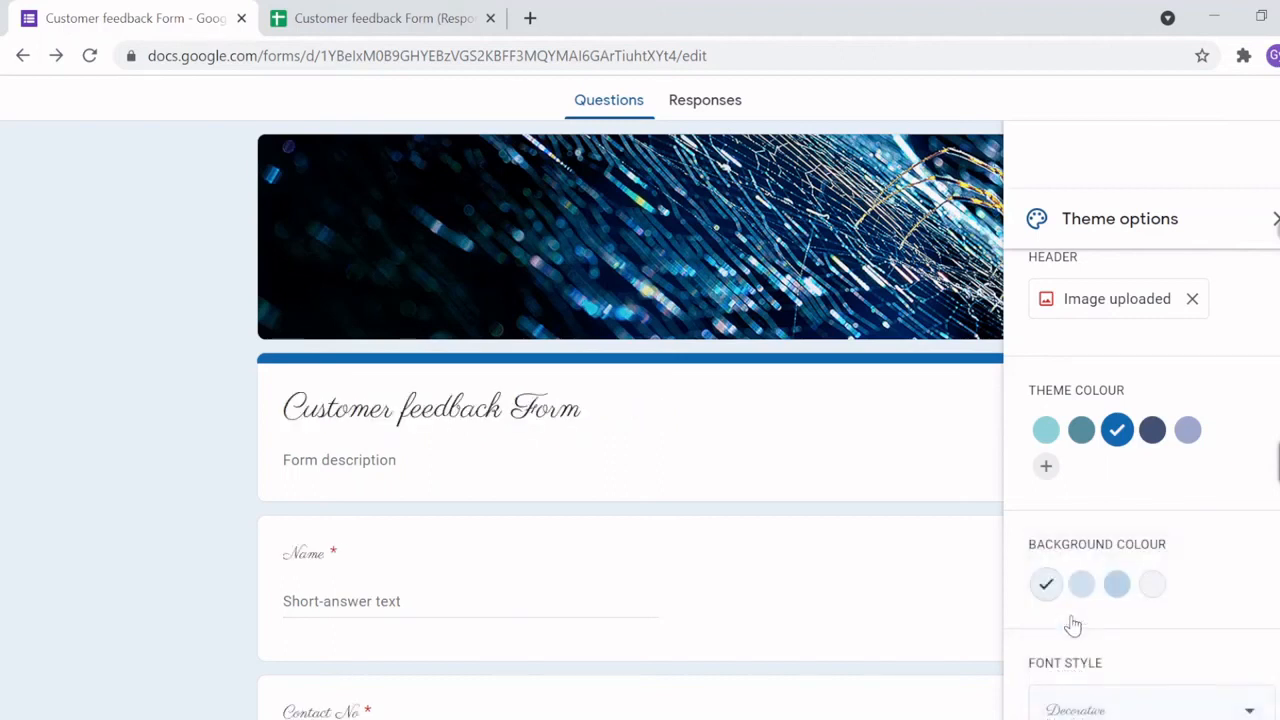
{"action": "left_click", "coordinate": [1056, 710]}
{"action": "left_click", "coordinate": [1063, 571]}
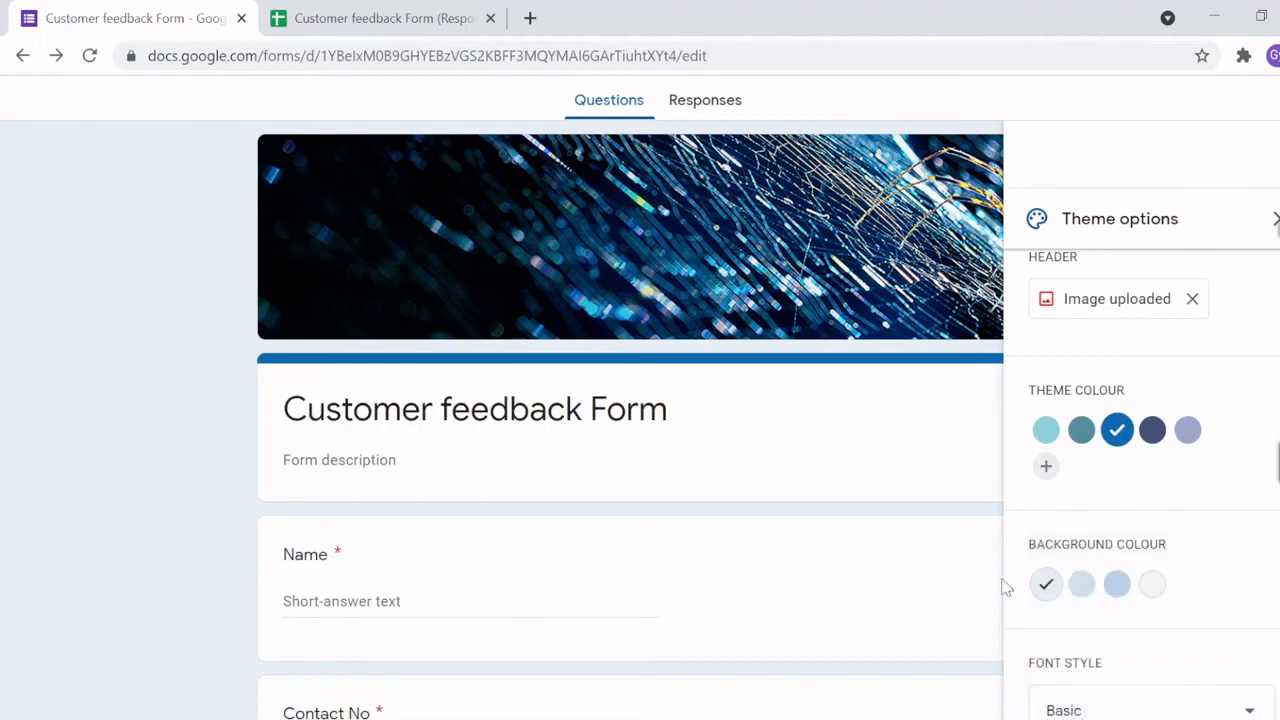
Step: Close the theme options and look through the styled form from its header down to the questions
{"action": "scroll", "coordinate": [997, 588], "scroll_direction": "down", "scroll_amount": 1}
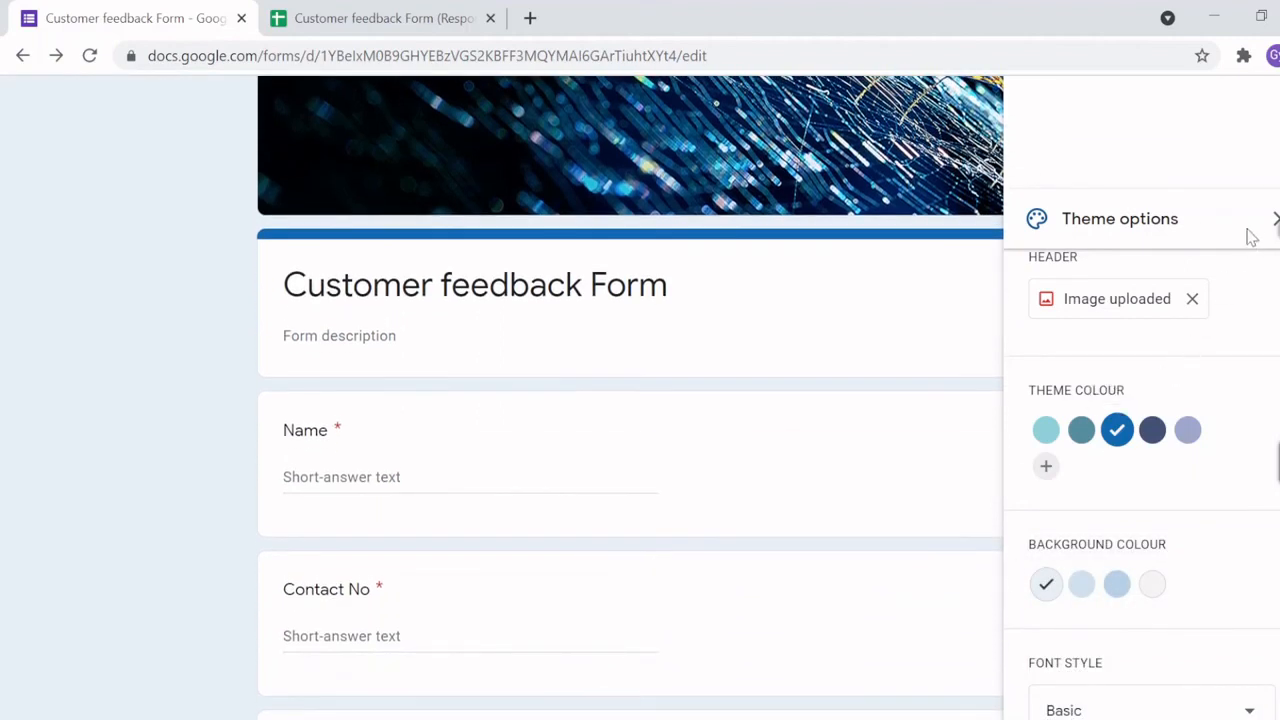
{"action": "left_click", "coordinate": [1274, 218]}
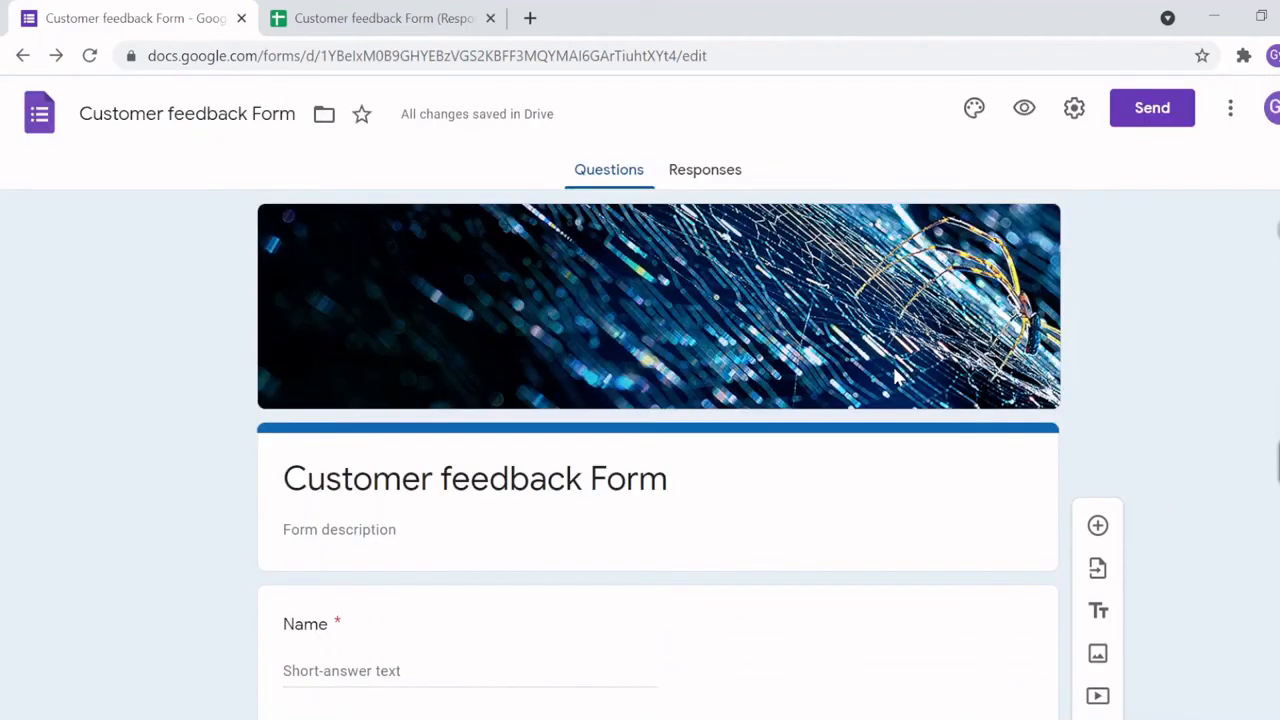
{"action": "scroll", "coordinate": [897, 375], "scroll_direction": "down", "scroll_amount": 4}
{"action": "scroll", "coordinate": [897, 377], "scroll_direction": "down", "scroll_amount": 3}
{"action": "scroll", "coordinate": [897, 377], "scroll_direction": "up", "scroll_amount": 4}
{"action": "scroll", "coordinate": [897, 377], "scroll_direction": "up", "scroll_amount": 3}
Step: Look at the email sending option, generate a shortened link to the form, copy it and close the sending options
{"action": "left_click", "coordinate": [1151, 110]}
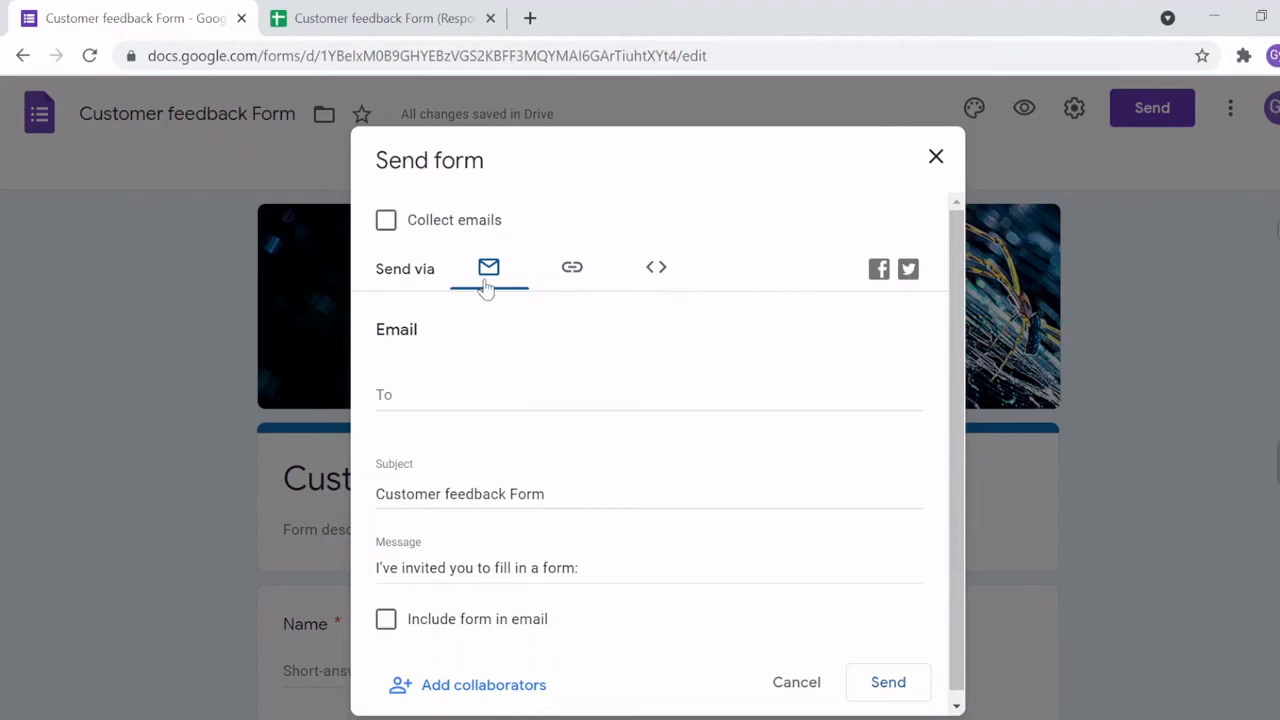
{"action": "left_click", "coordinate": [400, 396]}
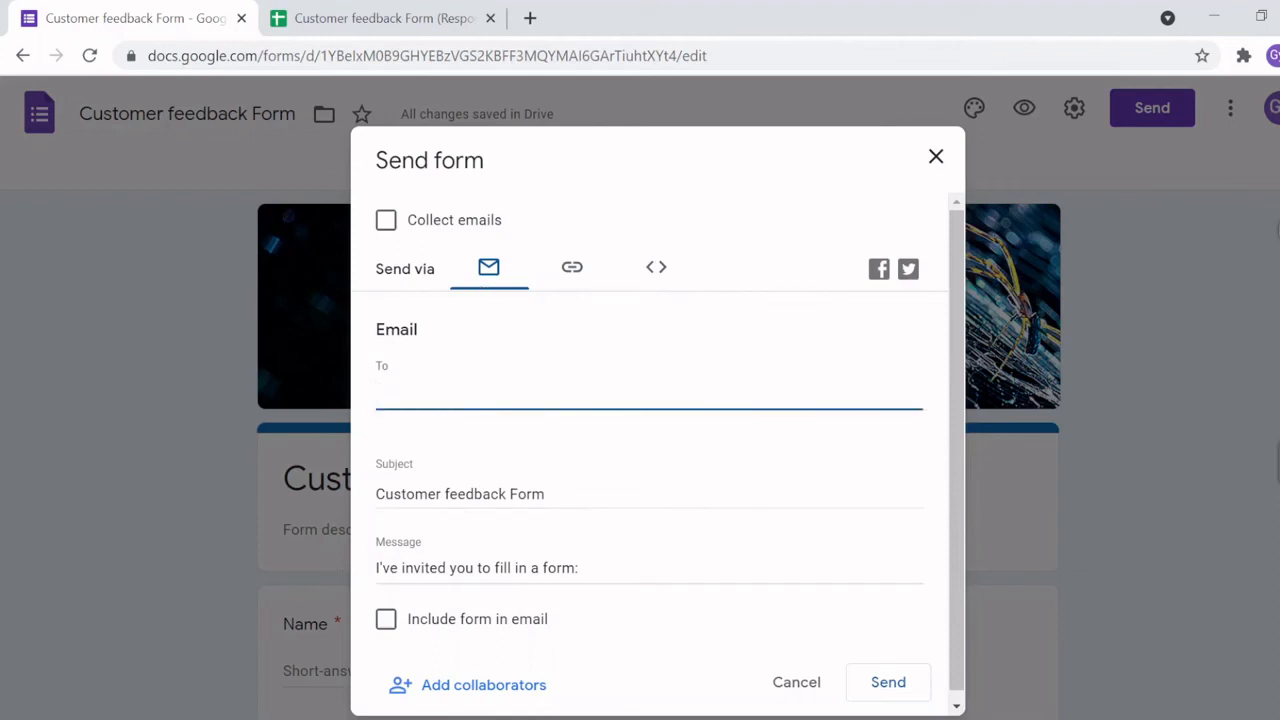
{"action": "left_click", "coordinate": [572, 270]}
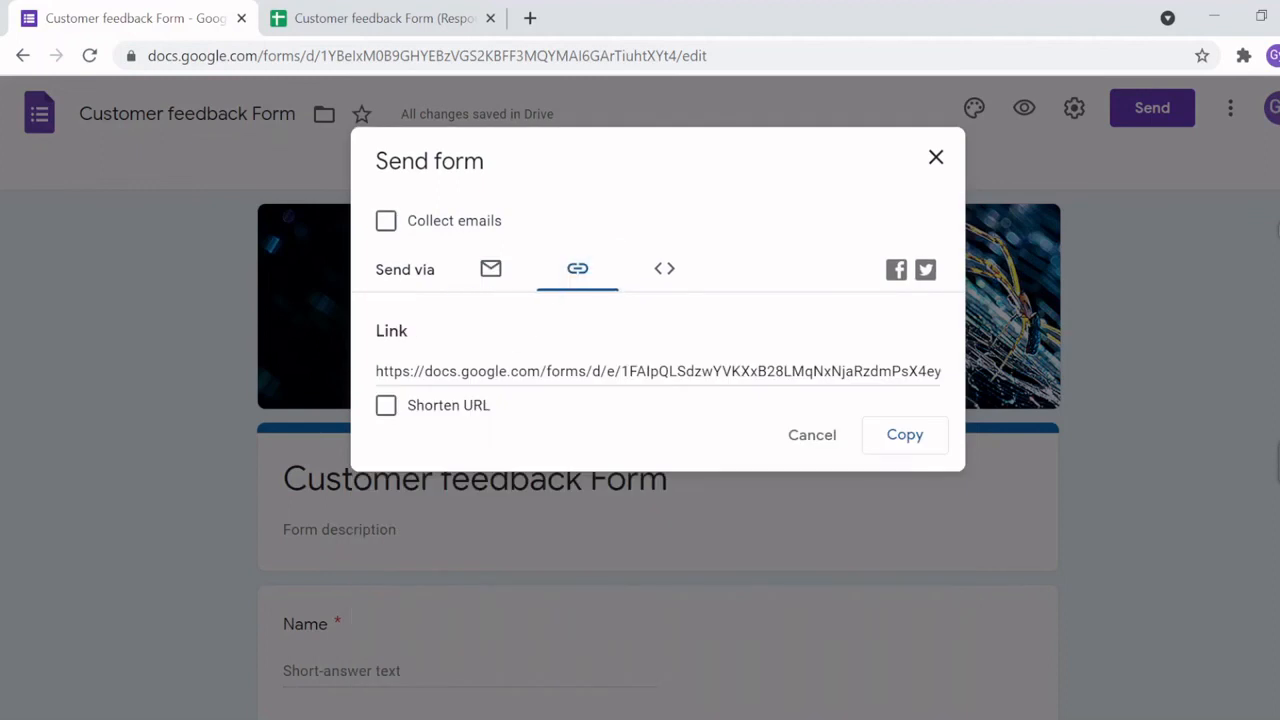
{"action": "left_click", "coordinate": [640, 371]}
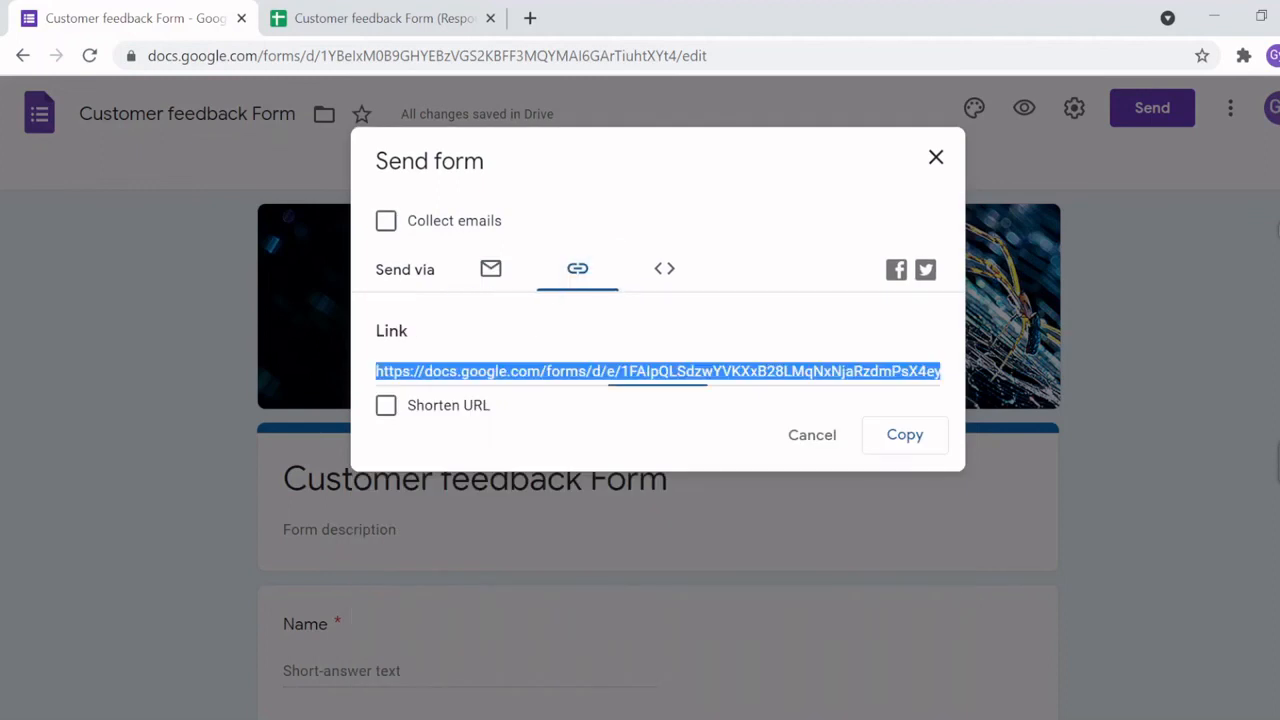
{"action": "left_click", "coordinate": [388, 415]}
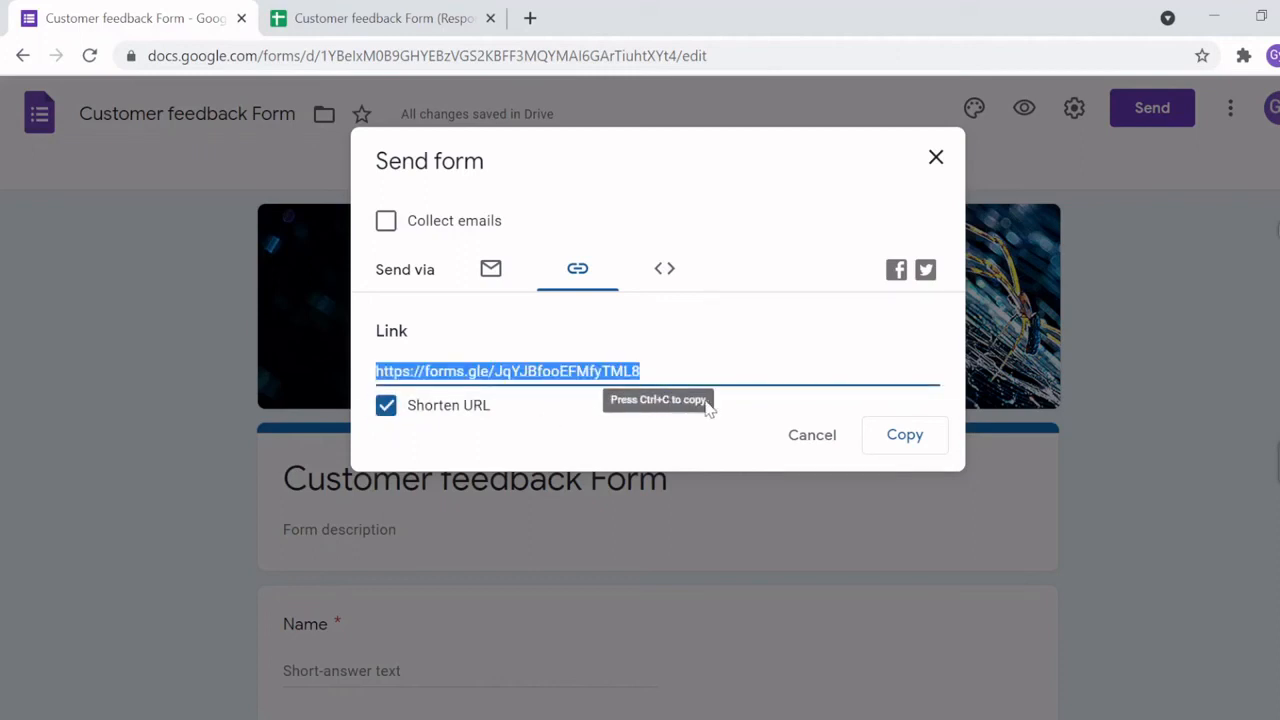
{"action": "left_click", "coordinate": [906, 432]}
{"action": "left_click", "coordinate": [935, 157]}
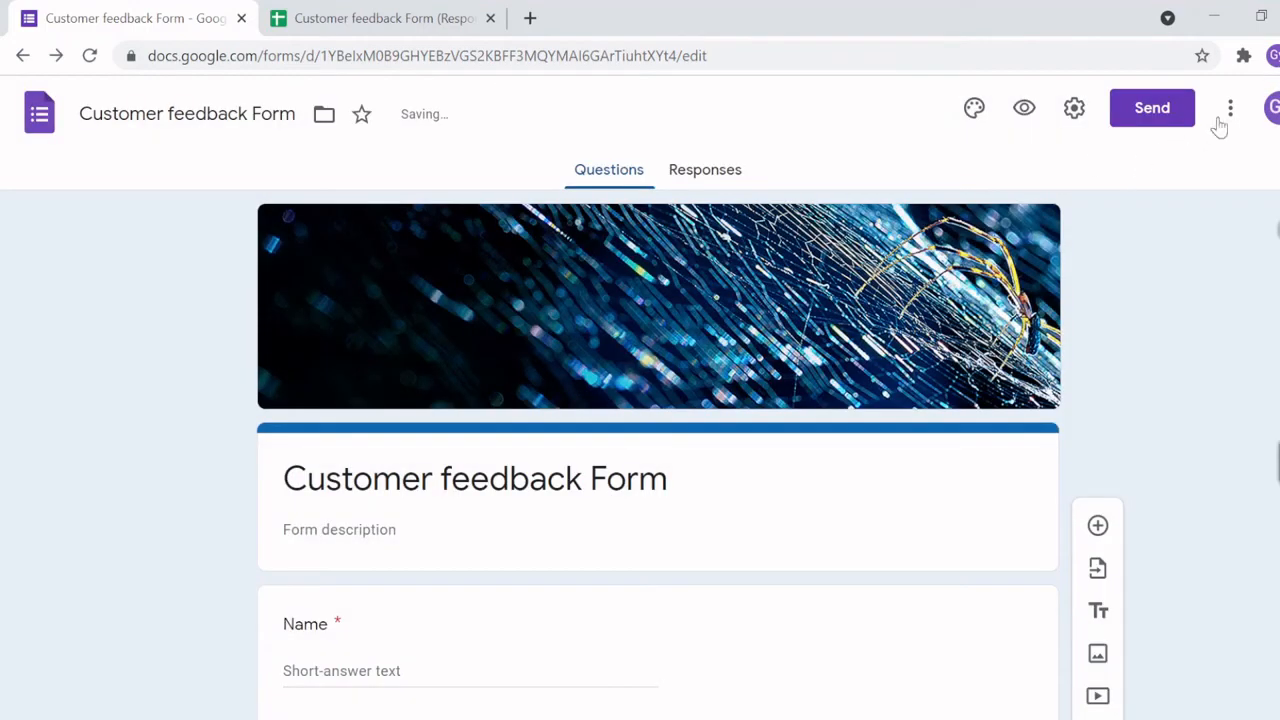
Step: Open the copied form link in a new incognito window
{"action": "key", "text": "alt+f"}
{"action": "left_click", "coordinate": [1176, 143]}
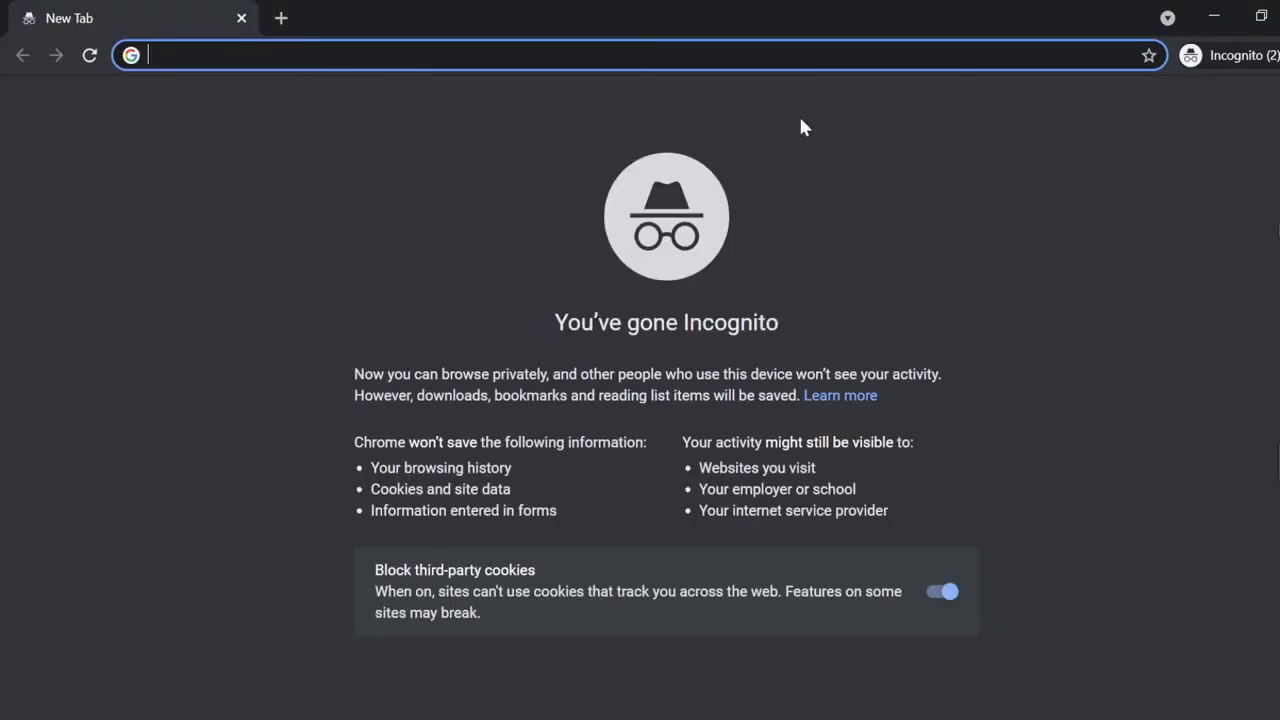
{"action": "key", "text": "ctrl+v"}
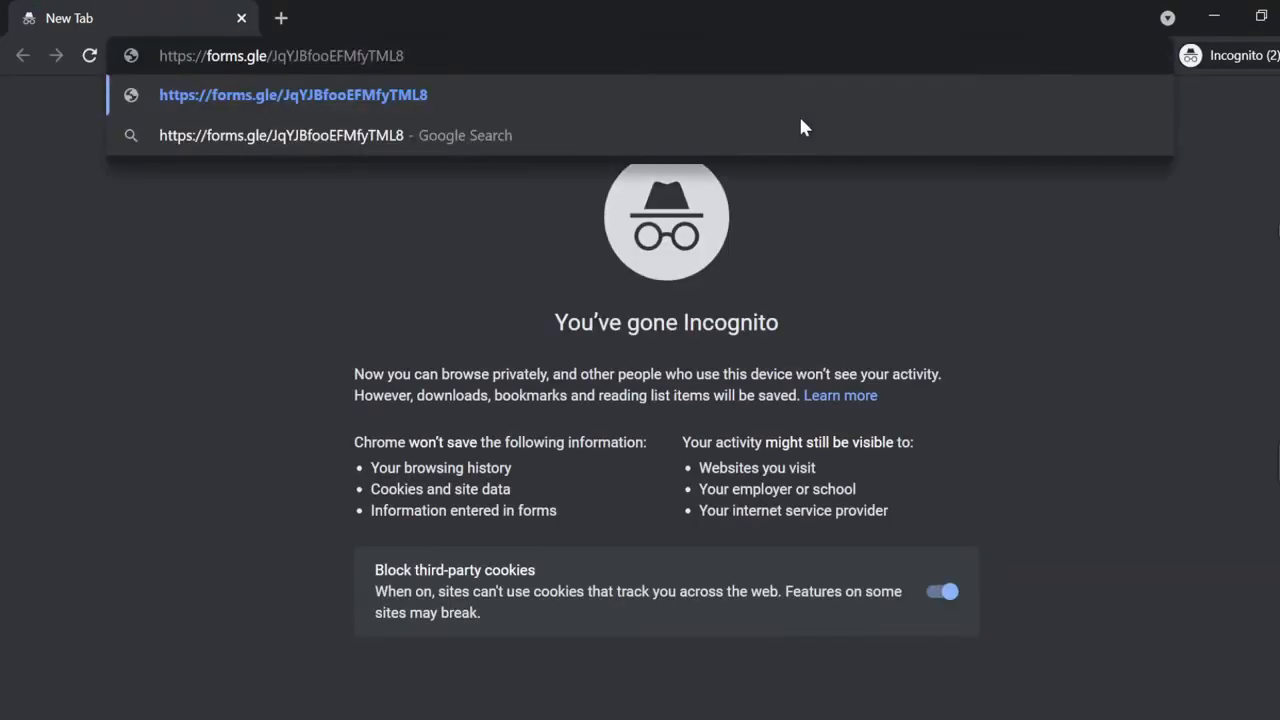
{"action": "key", "text": "Return"}
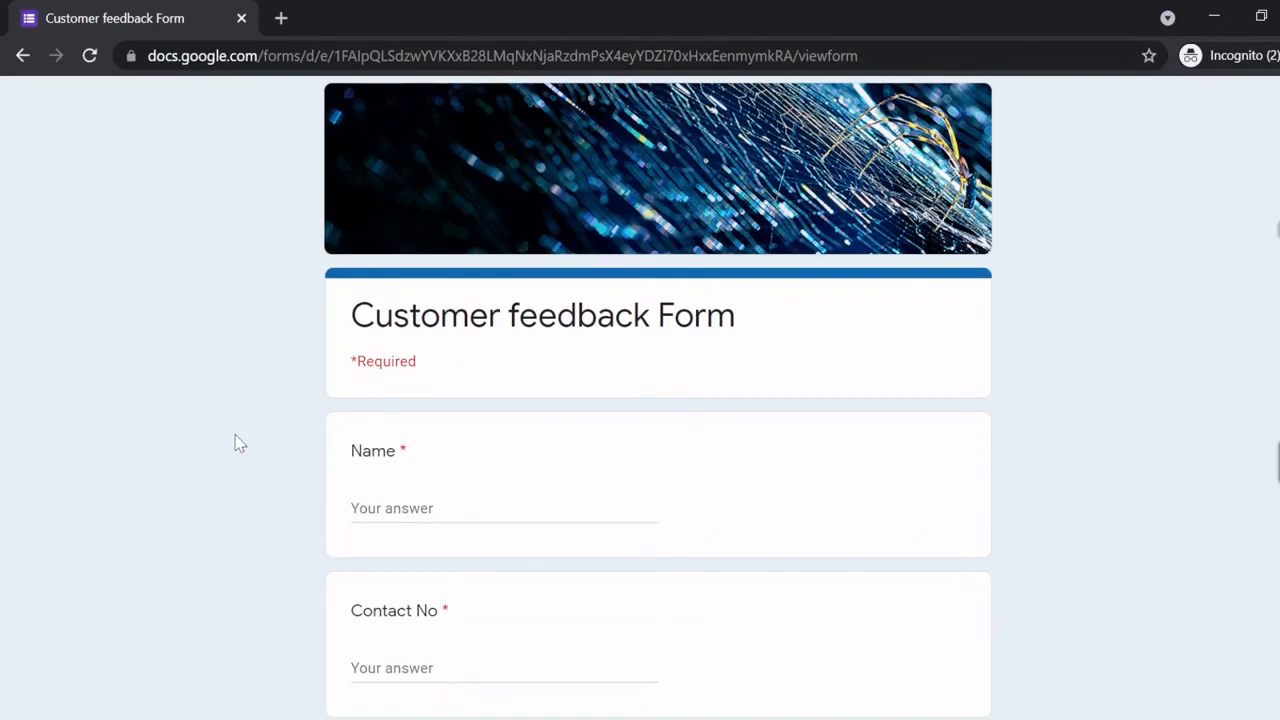
Step: Fill in the respondent's name and contact number, and enter "good" as the Feedback Message
{"action": "scroll", "coordinate": [240, 444], "scroll_direction": "down", "scroll_amount": 1}
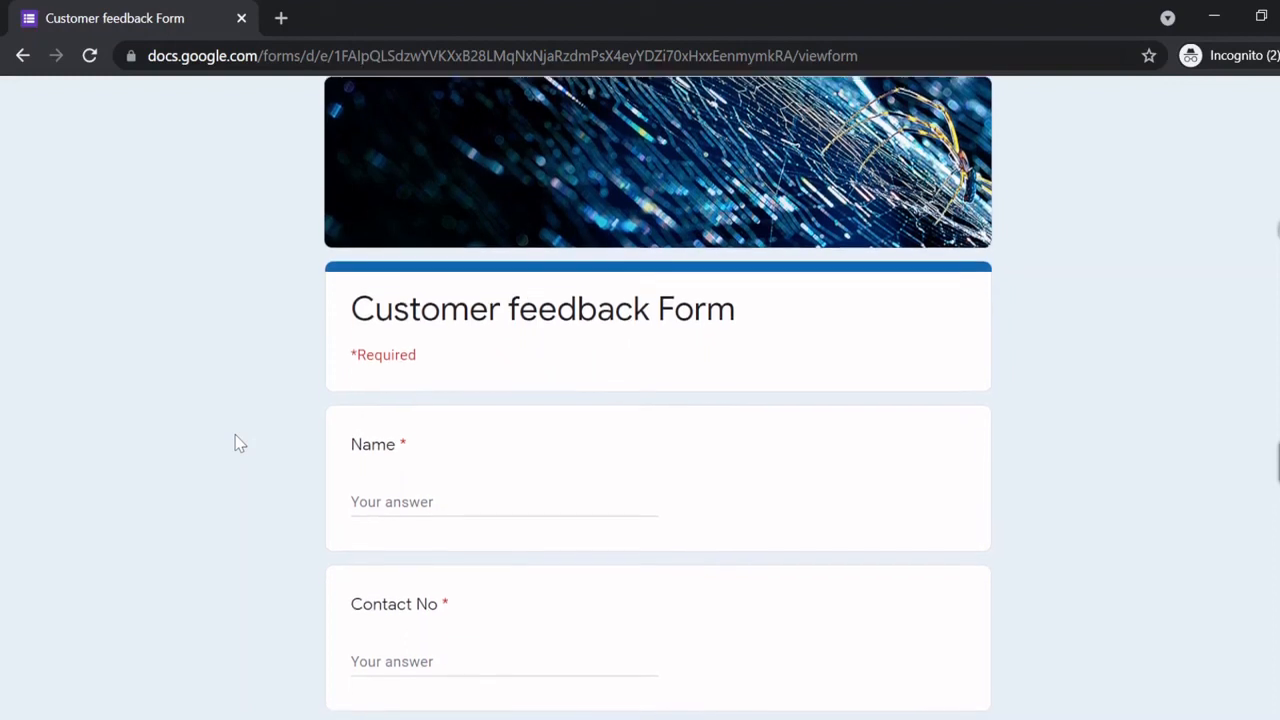
{"action": "scroll", "coordinate": [240, 444], "scroll_direction": "down", "scroll_amount": 1}
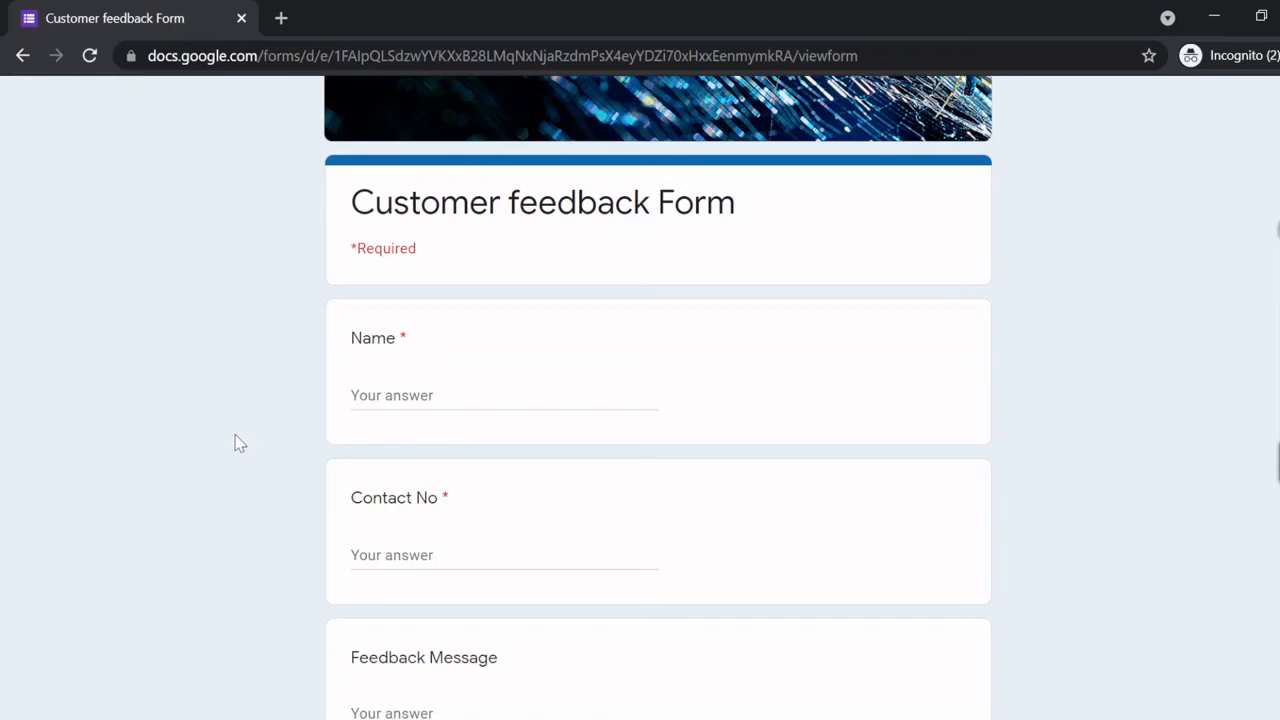
{"action": "left_click", "coordinate": [504, 396]}
{"action": "type", "text": "abc"}
{"action": "key", "text": "Tab"}
{"action": "type", "text": "898989890"}
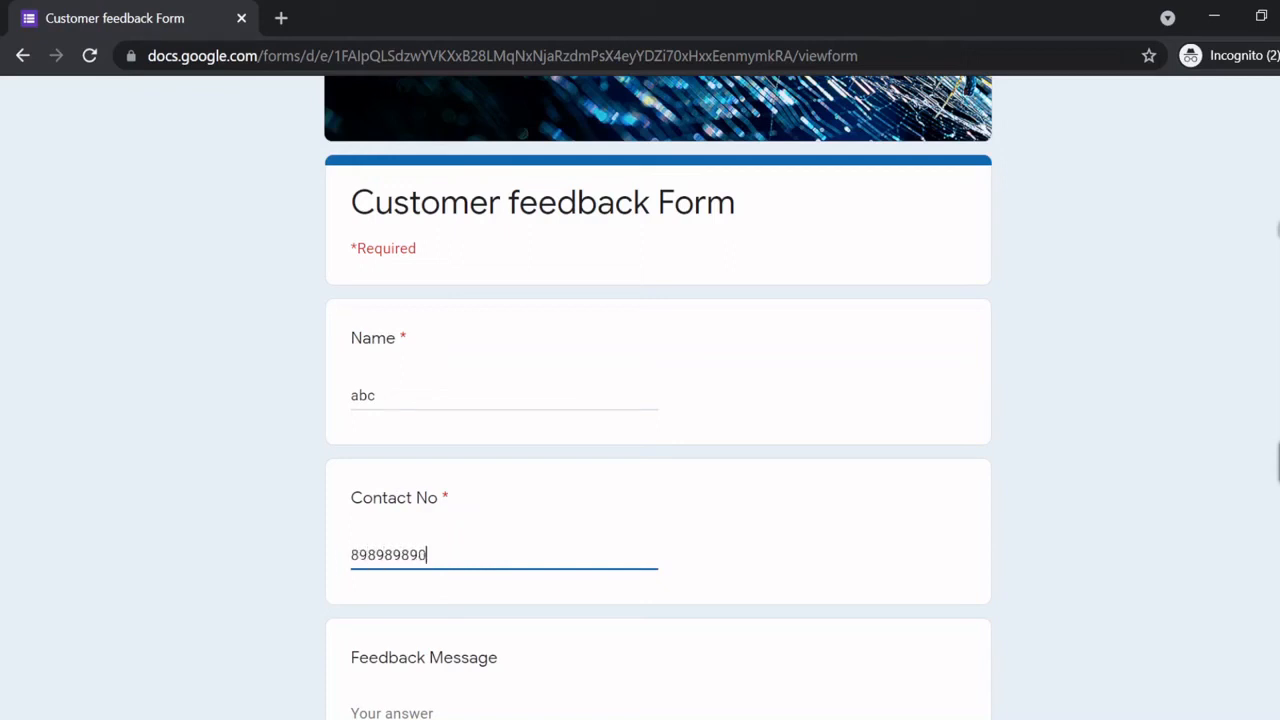
{"action": "scroll", "coordinate": [417, 520], "scroll_direction": "down", "scroll_amount": 1}
{"action": "key", "text": "Tab"}
{"action": "type", "text": "go"}
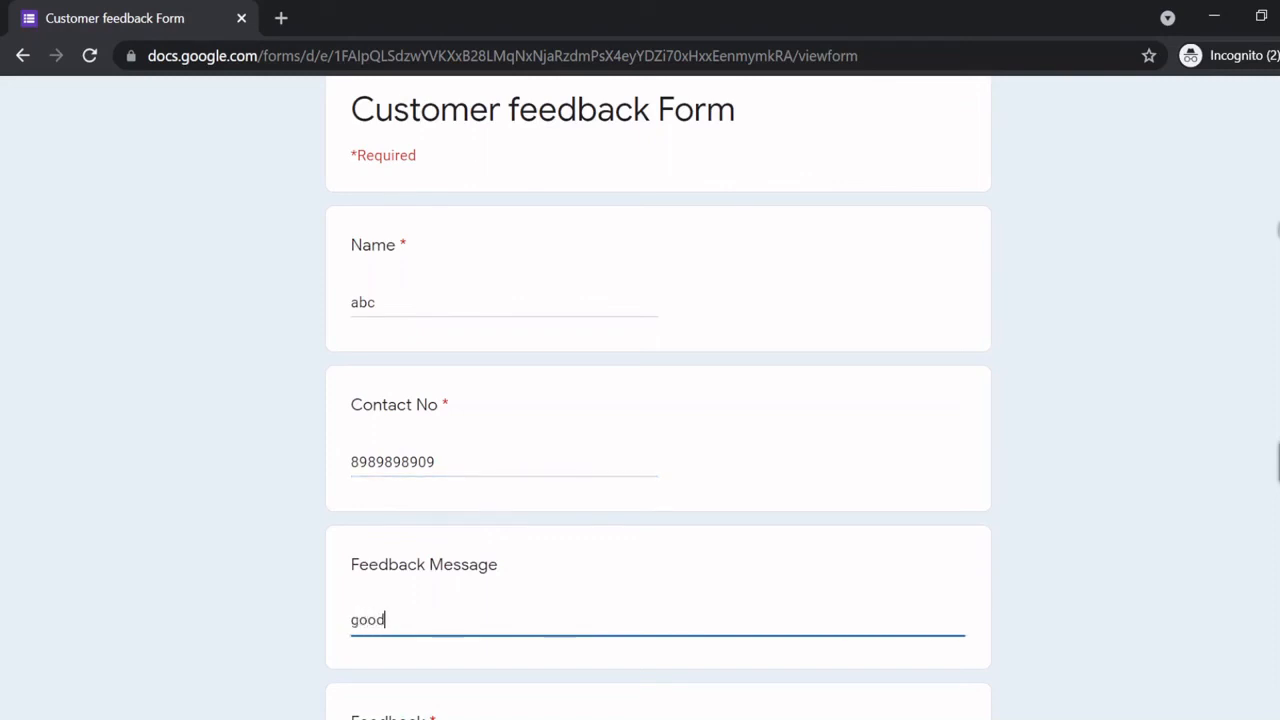
Step: Rate the Feedback question 5 and select Option 3 as the type of service
{"action": "scroll", "coordinate": [593, 622], "scroll_direction": "down", "scroll_amount": 2}
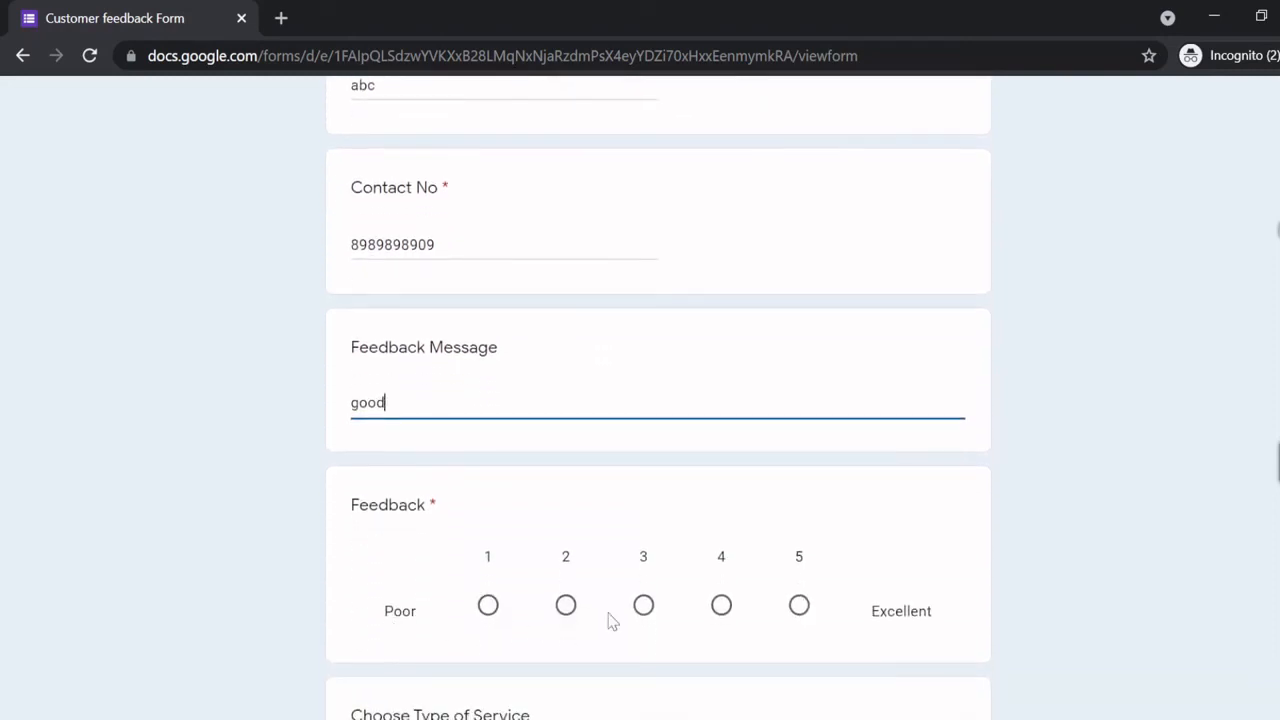
{"action": "left_click", "coordinate": [798, 608]}
{"action": "scroll", "coordinate": [802, 617], "scroll_direction": "down", "scroll_amount": 2}
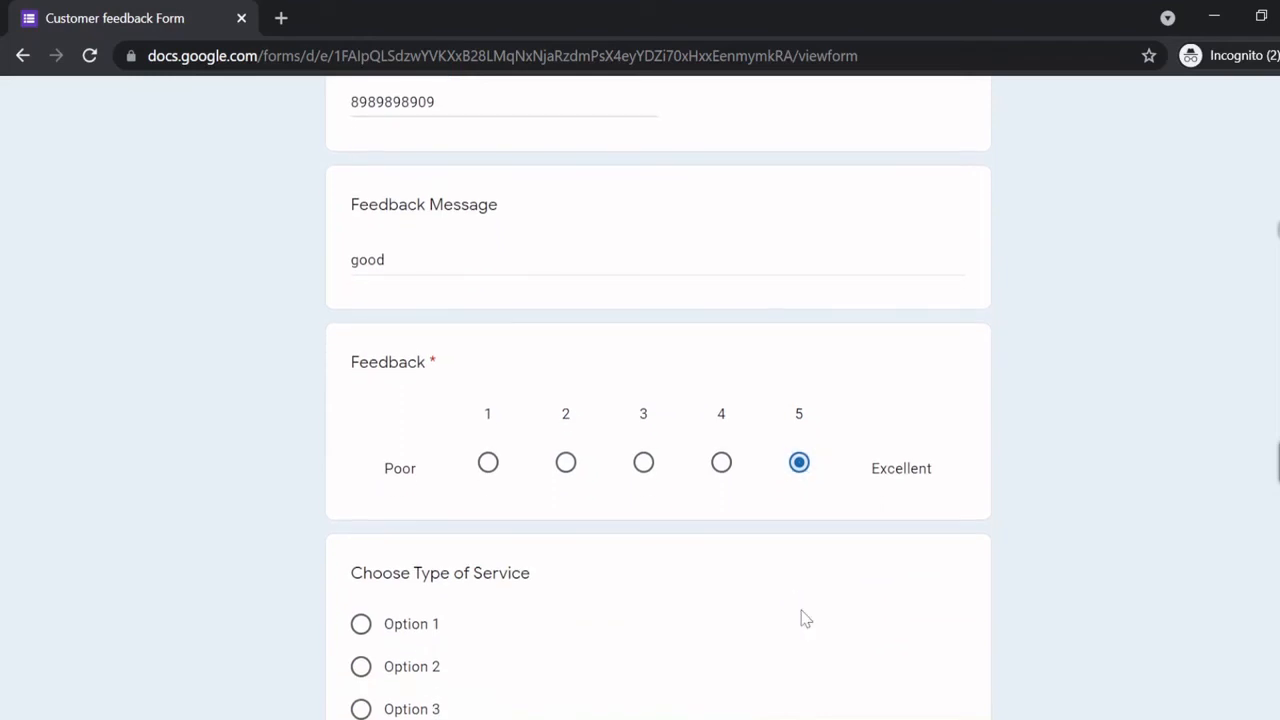
{"action": "scroll", "coordinate": [409, 557], "scroll_direction": "down", "scroll_amount": 1}
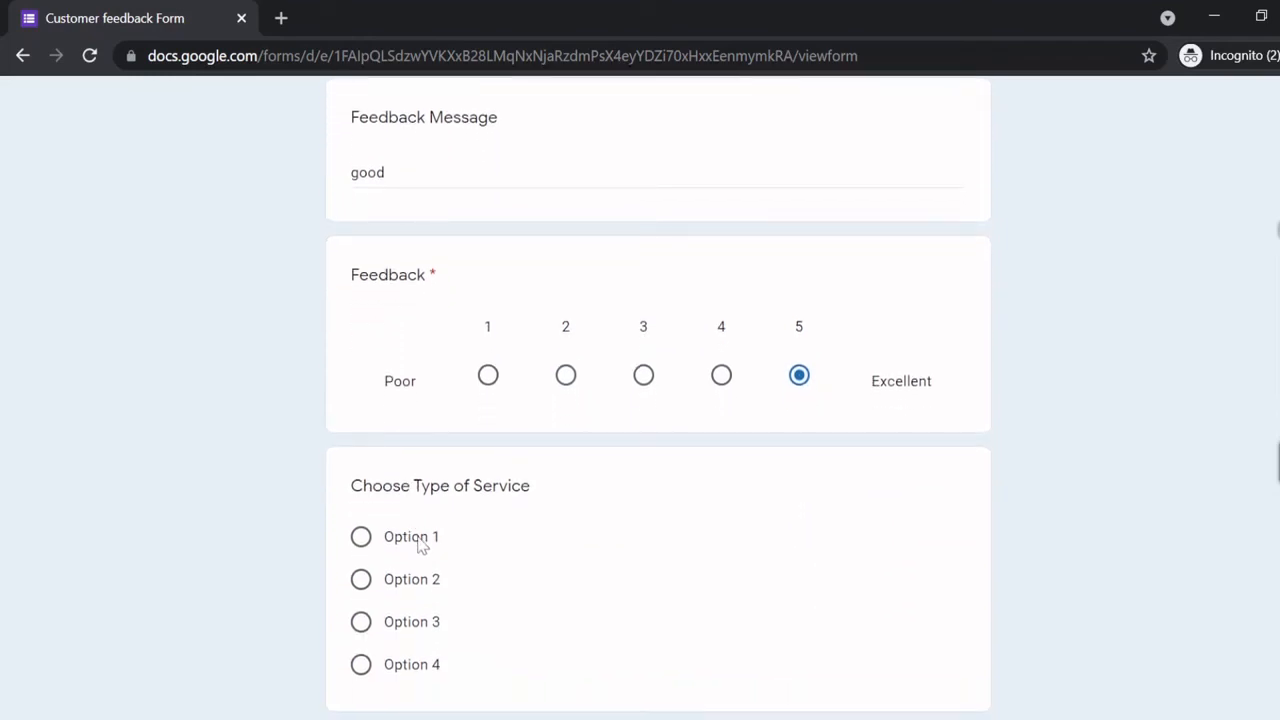
{"action": "left_click", "coordinate": [418, 540]}
{"action": "scroll", "coordinate": [465, 550], "scroll_direction": "down", "scroll_amount": 1}
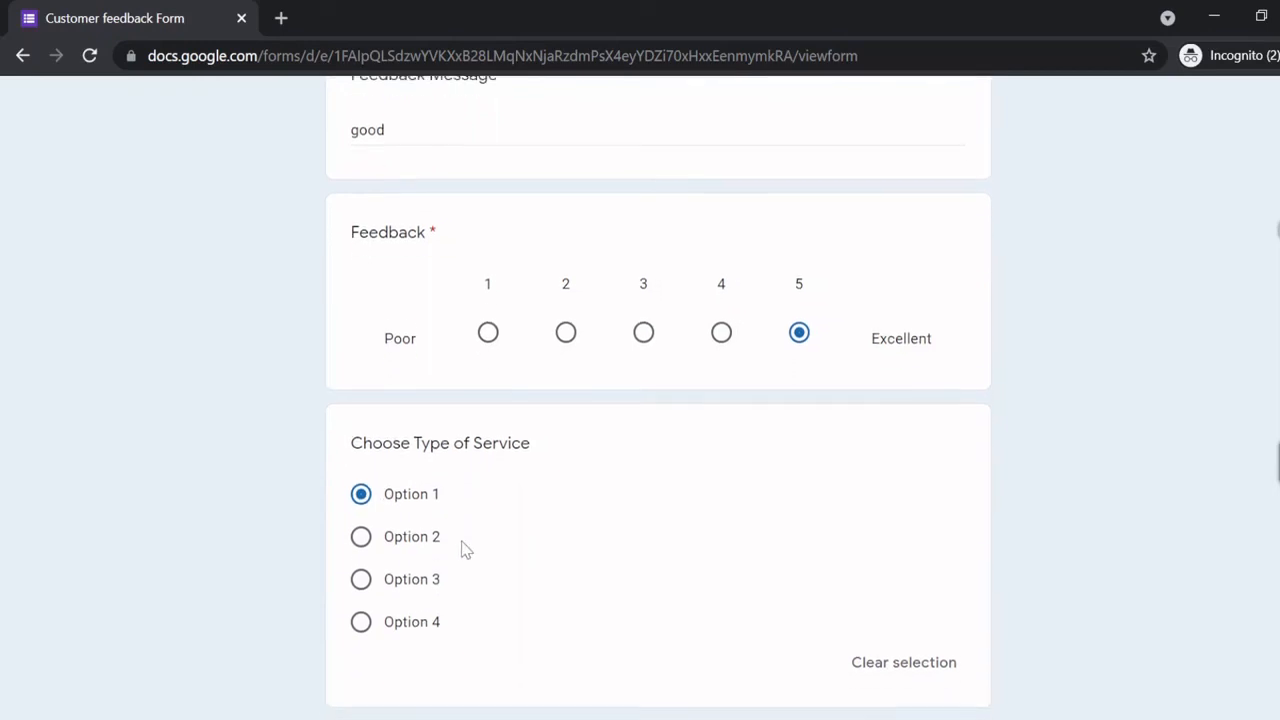
{"action": "left_click", "coordinate": [361, 520]}
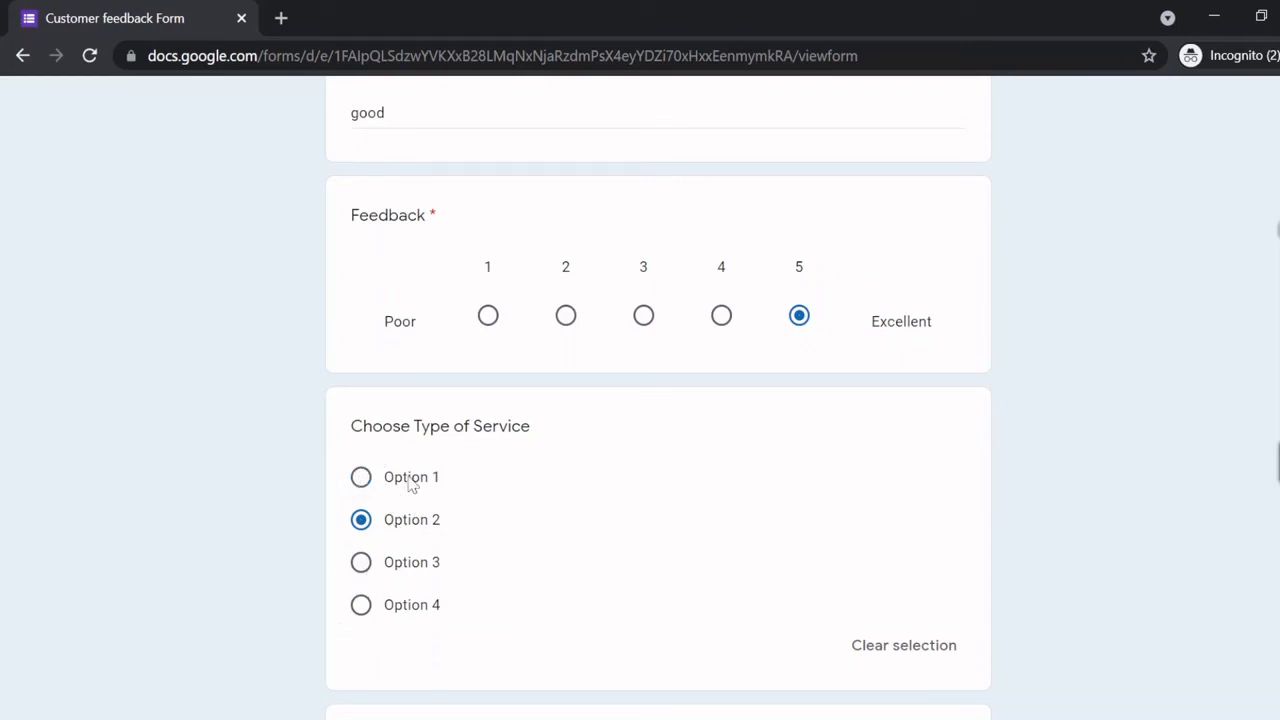
{"action": "left_click", "coordinate": [405, 570]}
Step: Tick all three options of the Check box select question and untick Option 2, keeping Options 1 and 3
{"action": "scroll", "coordinate": [305, 563], "scroll_direction": "down", "scroll_amount": 3}
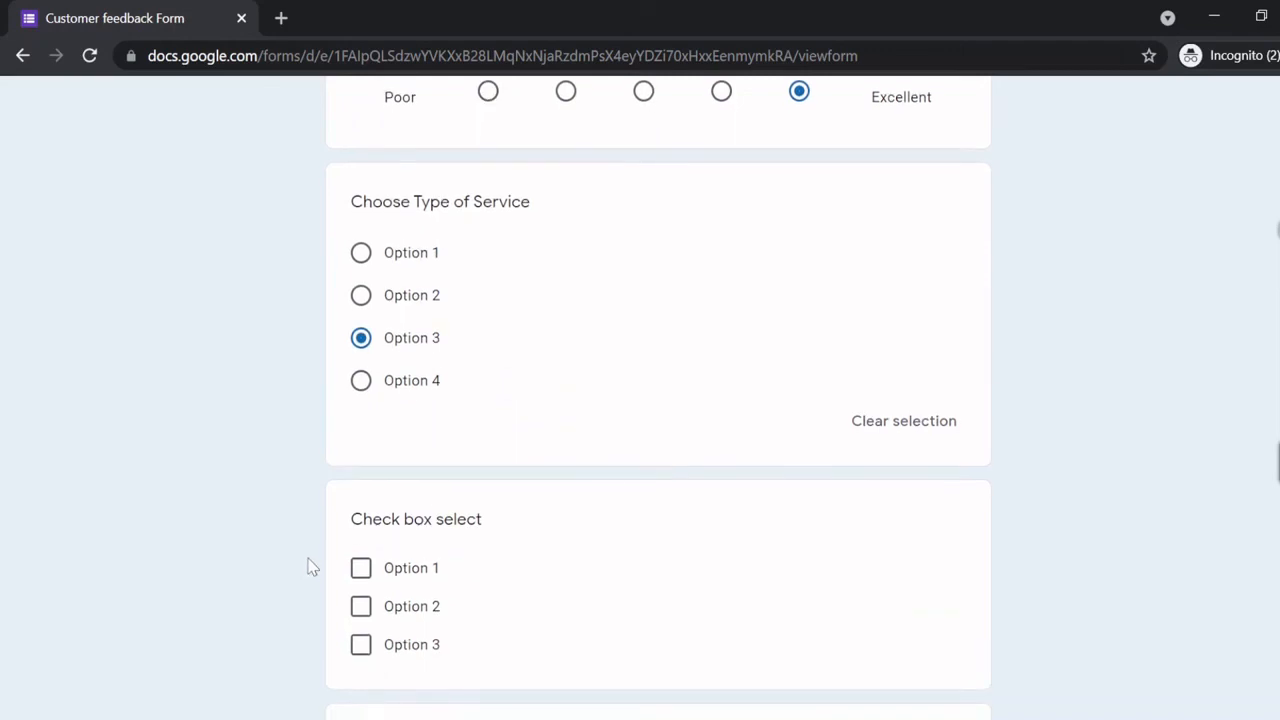
{"action": "scroll", "coordinate": [309, 563], "scroll_direction": "down", "scroll_amount": 1}
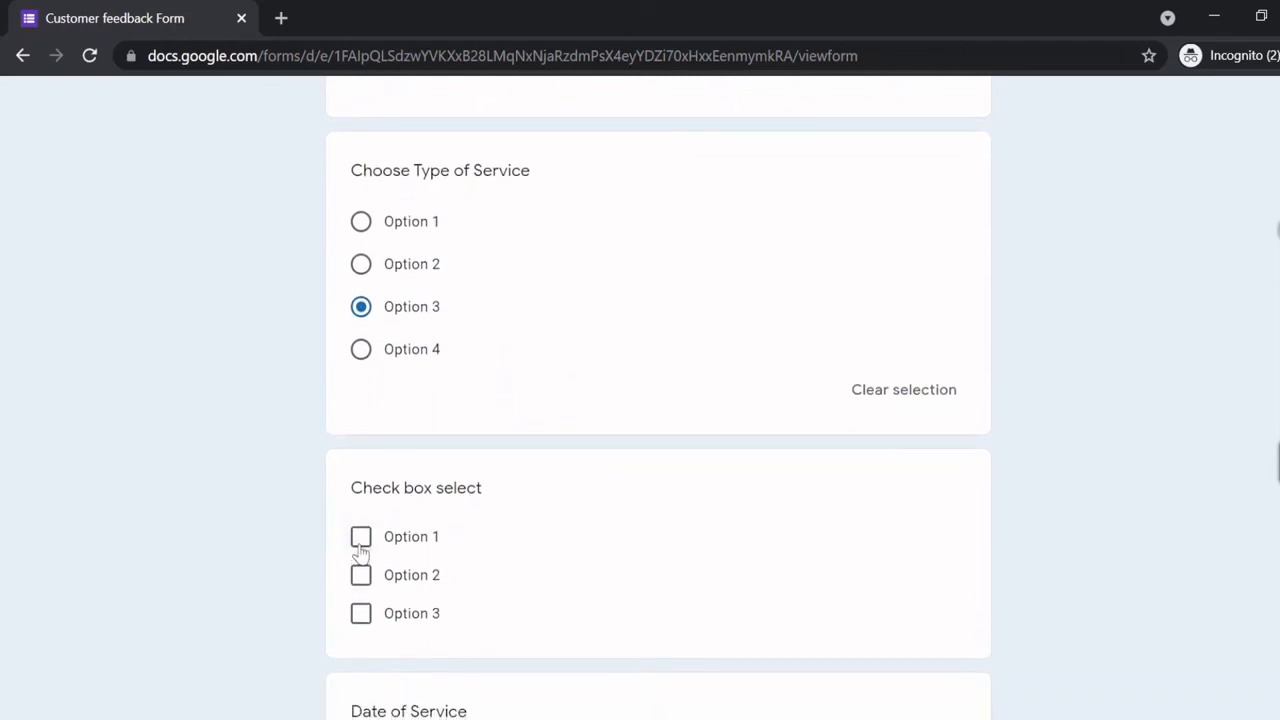
{"action": "left_click", "coordinate": [361, 540]}
{"action": "left_click", "coordinate": [361, 577]}
{"action": "left_click", "coordinate": [361, 615]}
{"action": "left_click", "coordinate": [361, 575]}
Step: Set the Date of Service to 05-08-2021 and the Time to 10:00
{"action": "scroll", "coordinate": [272, 594], "scroll_direction": "down", "scroll_amount": 2}
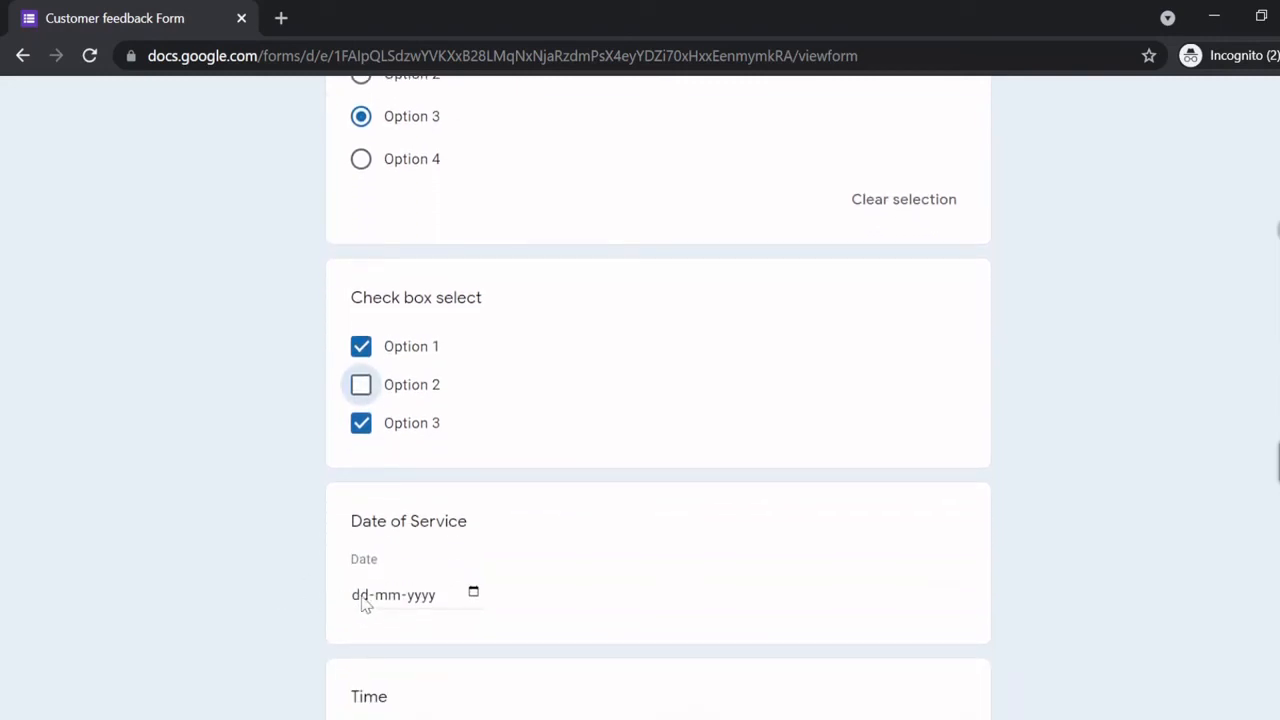
{"action": "left_click", "coordinate": [473, 592]}
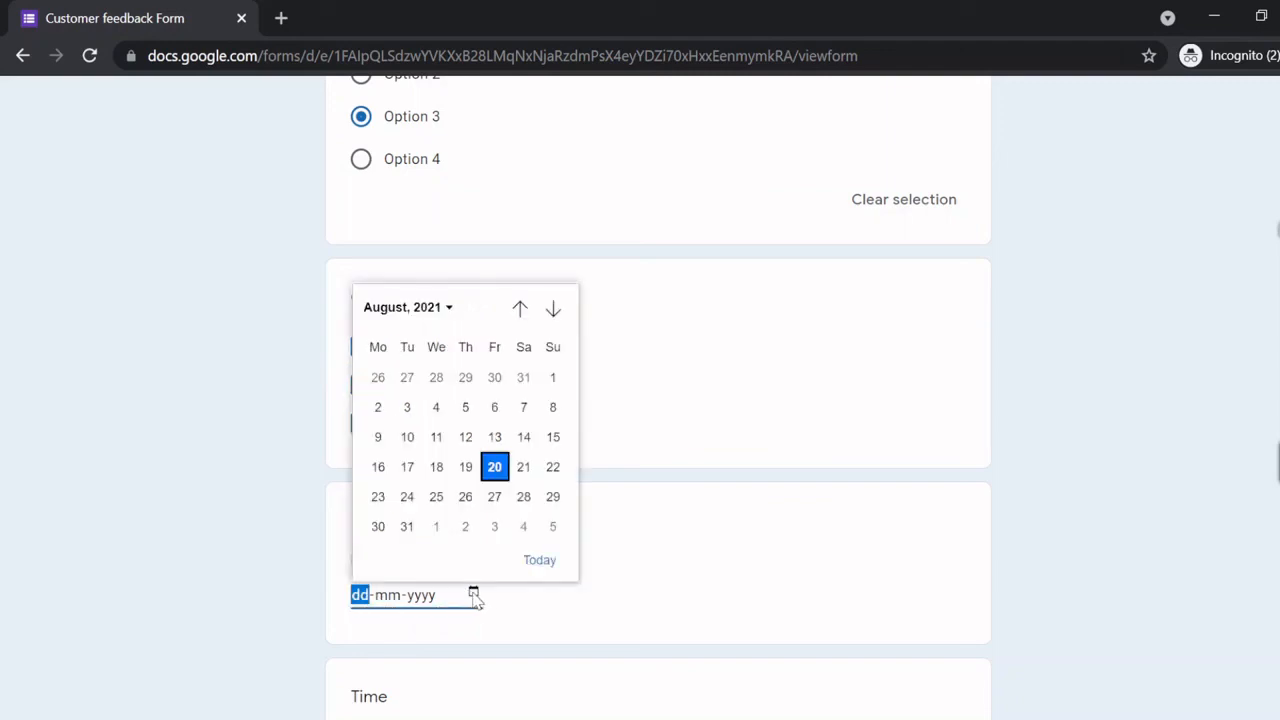
{"action": "left_click", "coordinate": [466, 408]}
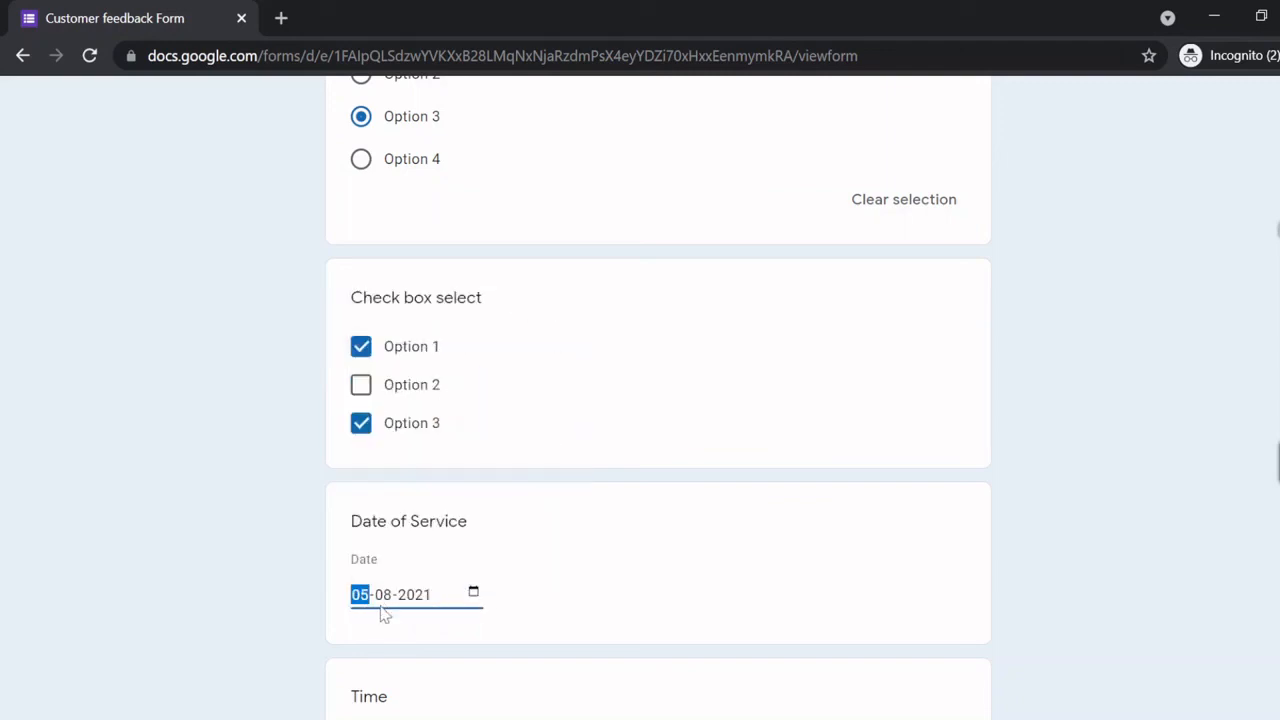
{"action": "scroll", "coordinate": [285, 642], "scroll_direction": "down", "scroll_amount": 2}
{"action": "left_click", "coordinate": [357, 614]}
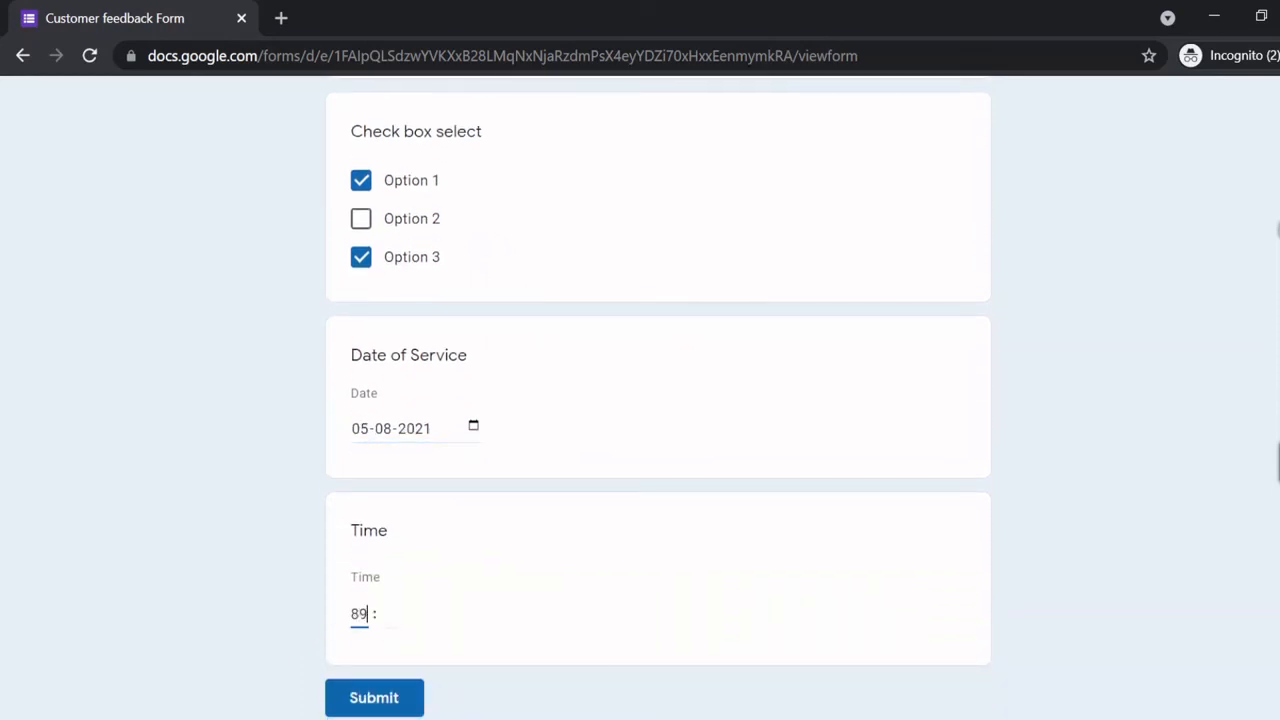
{"action": "key", "text": "Tab"}
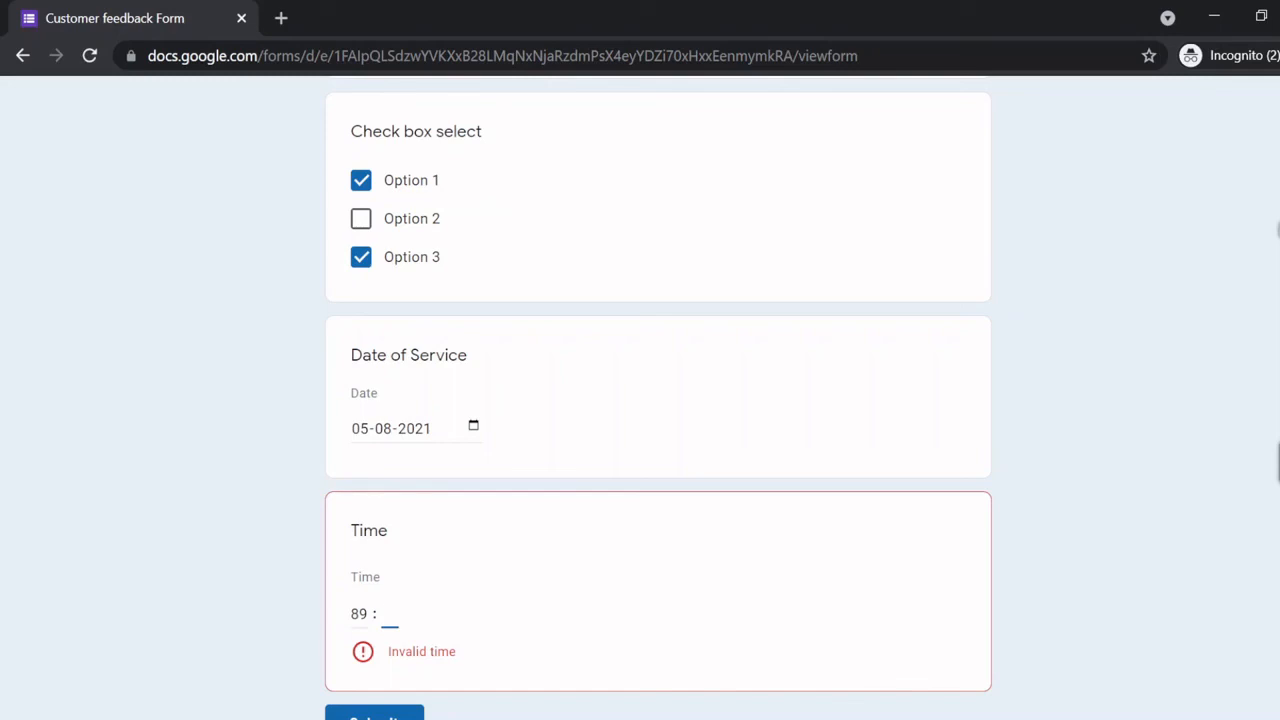
{"action": "left_click", "coordinate": [357, 614]}
{"action": "type", "text": "1000"}
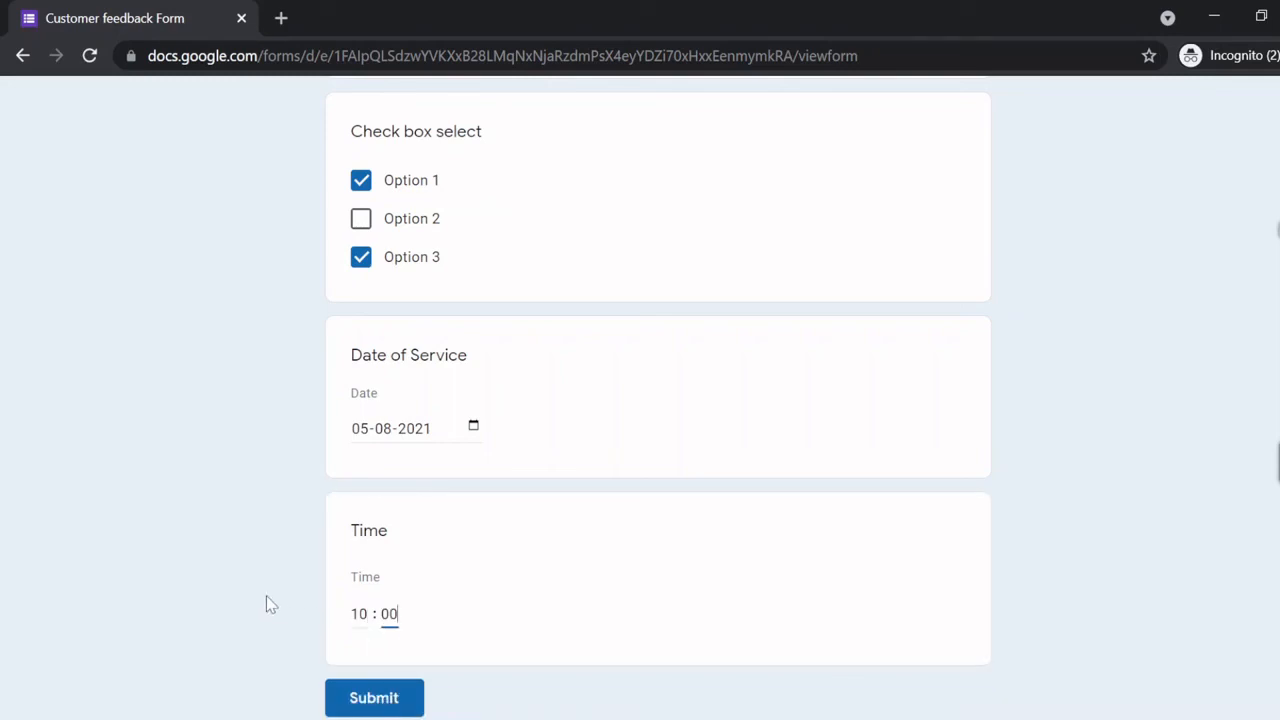
Step: Review all the answers from the required-field note through Time and submit the feedback response
{"action": "scroll", "coordinate": [266, 595], "scroll_direction": "up", "scroll_amount": 15}
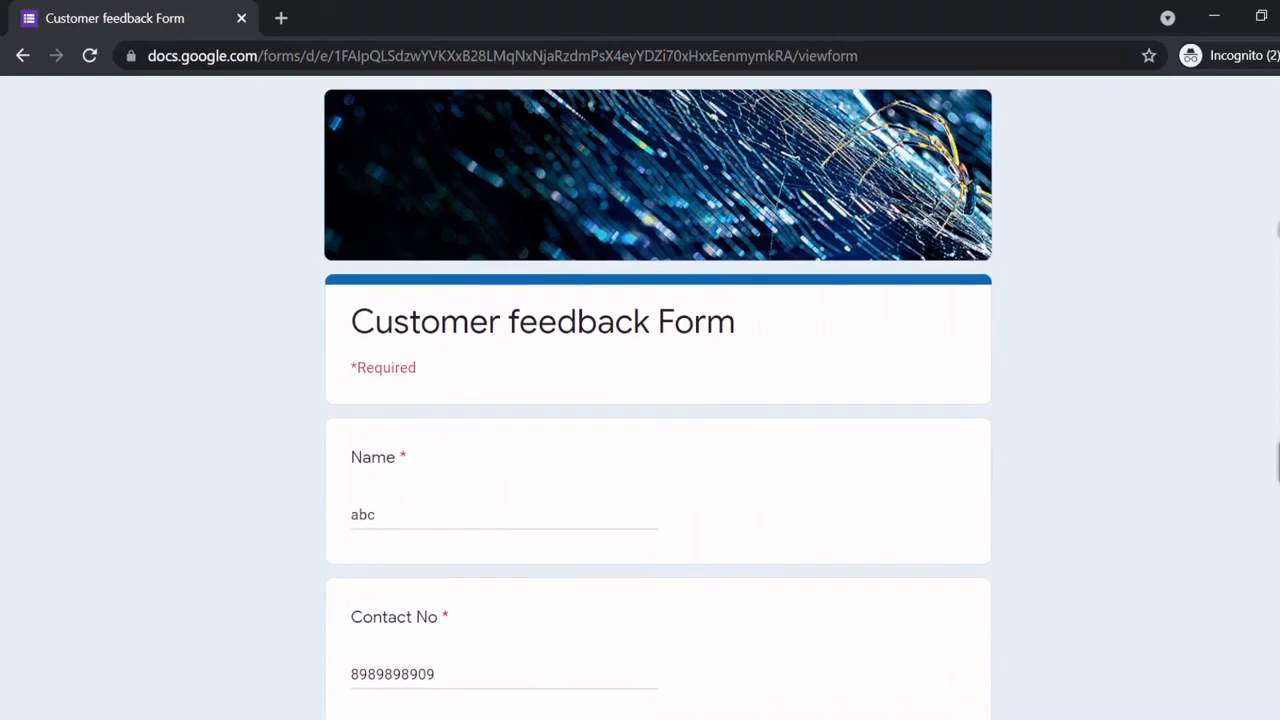
{"action": "left_click_drag", "start_coordinate": [352, 372], "coordinate": [432, 385]}
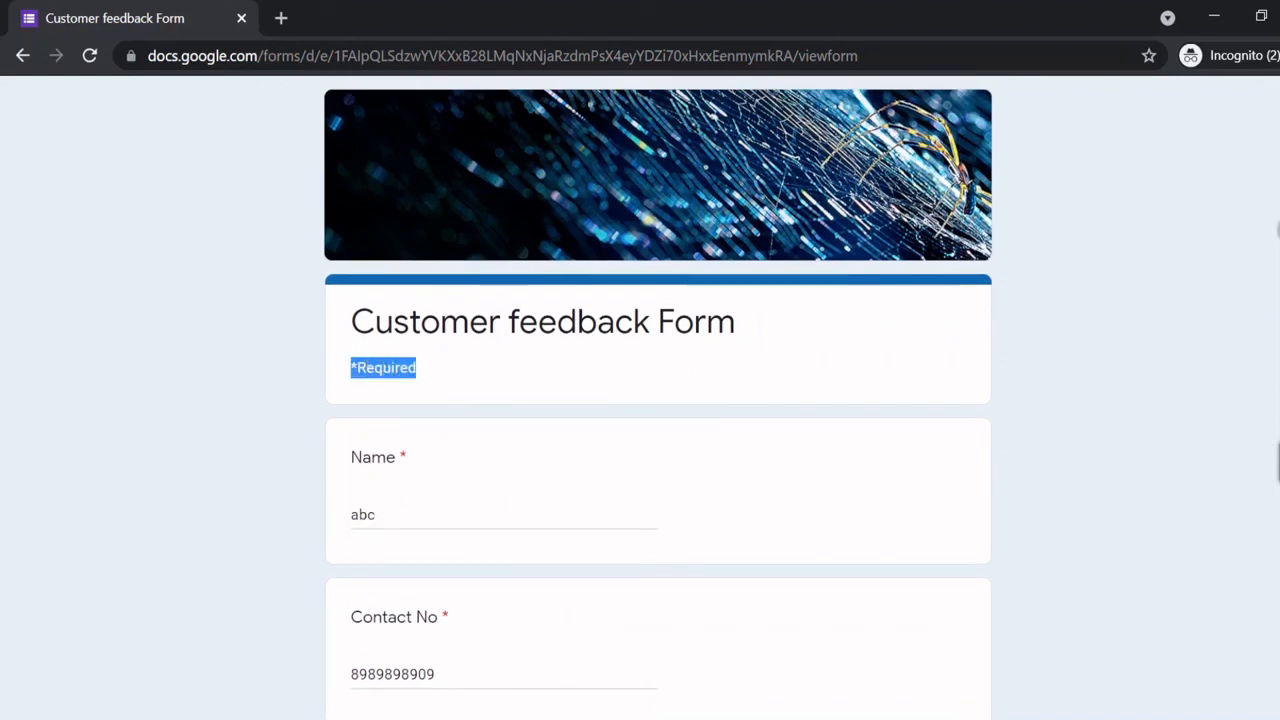
{"action": "key", "text": "Tab"}
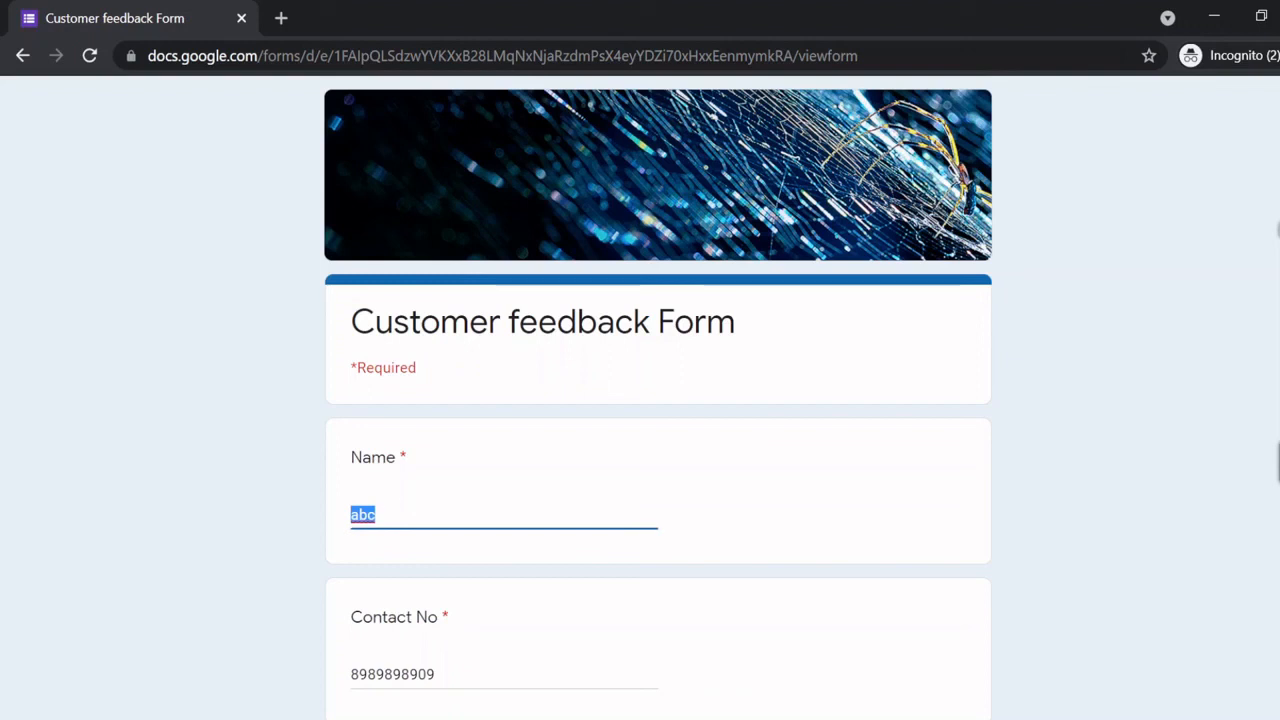
{"action": "scroll", "coordinate": [284, 516], "scroll_direction": "down", "scroll_amount": 4}
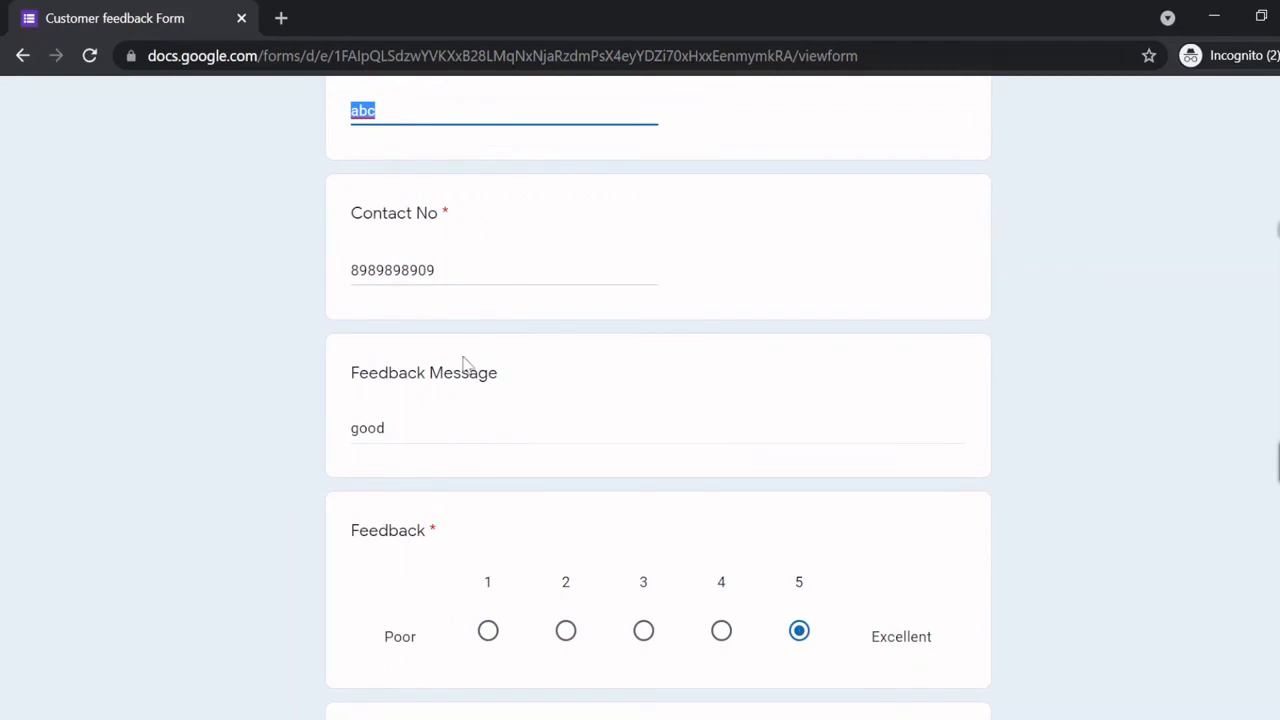
{"action": "scroll", "coordinate": [283, 466], "scroll_direction": "down", "scroll_amount": 8}
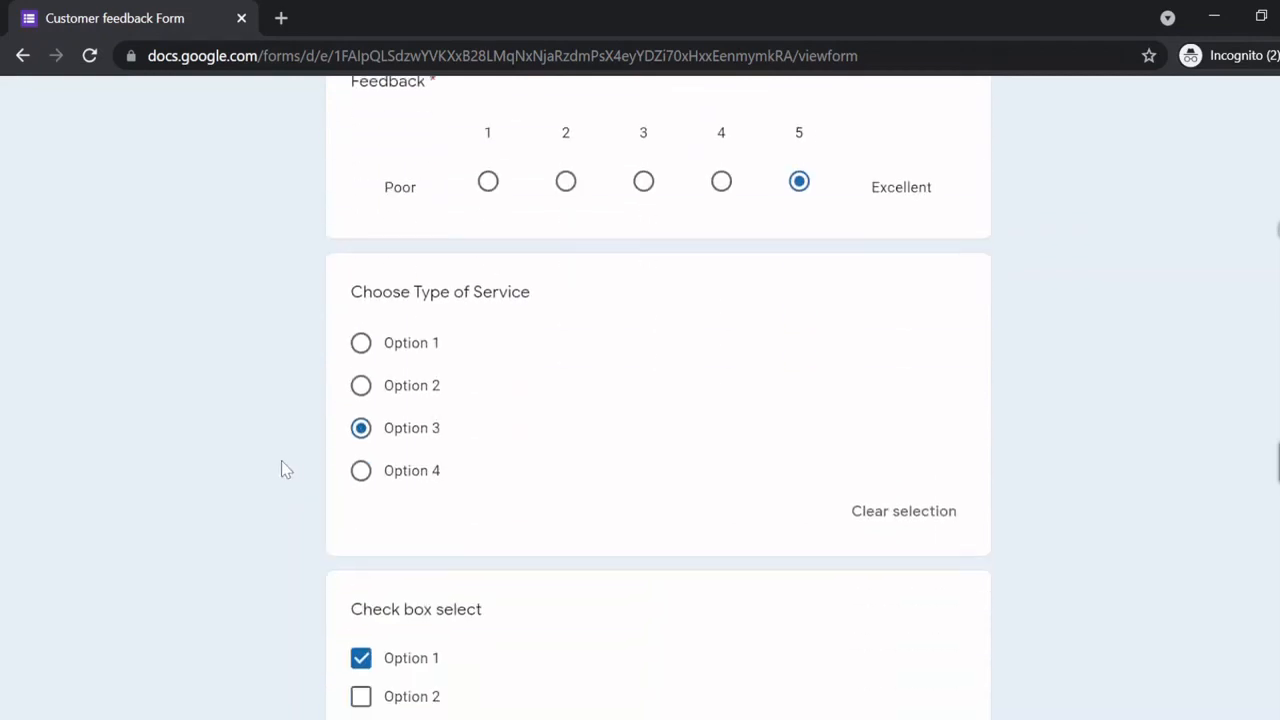
{"action": "scroll", "coordinate": [281, 469], "scroll_direction": "down", "scroll_amount": 3}
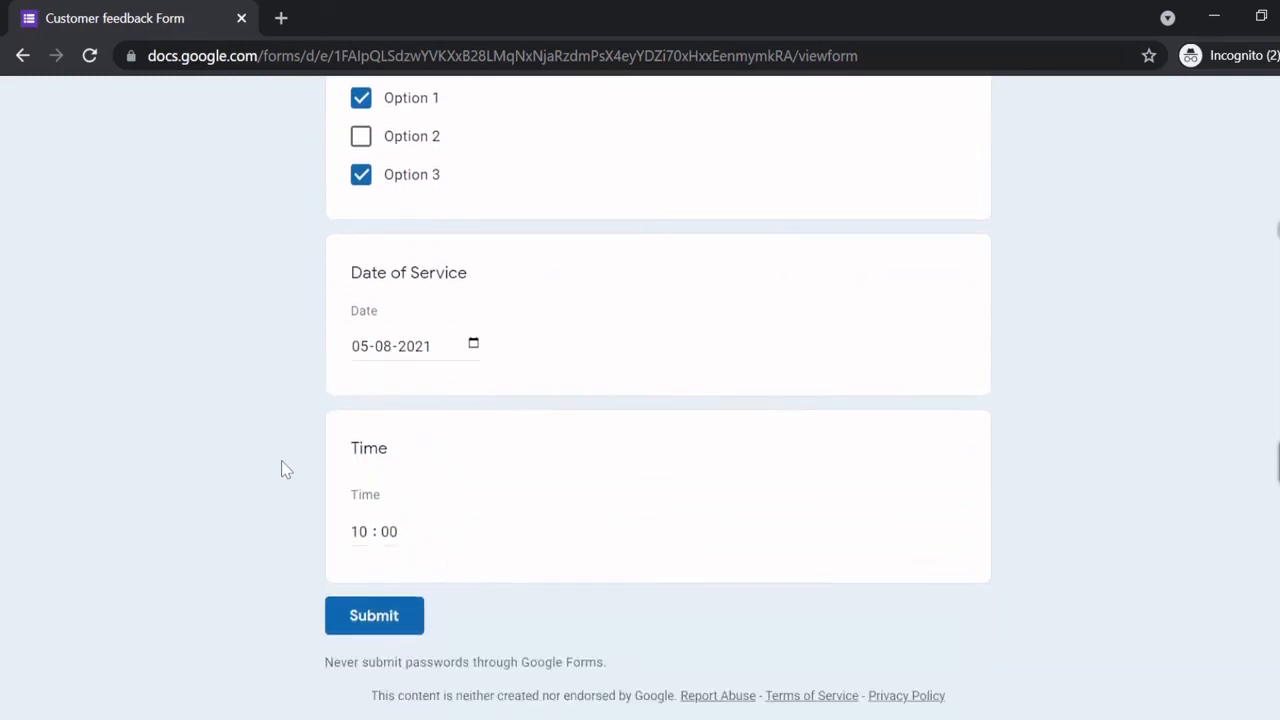
{"action": "left_click", "coordinate": [362, 620]}
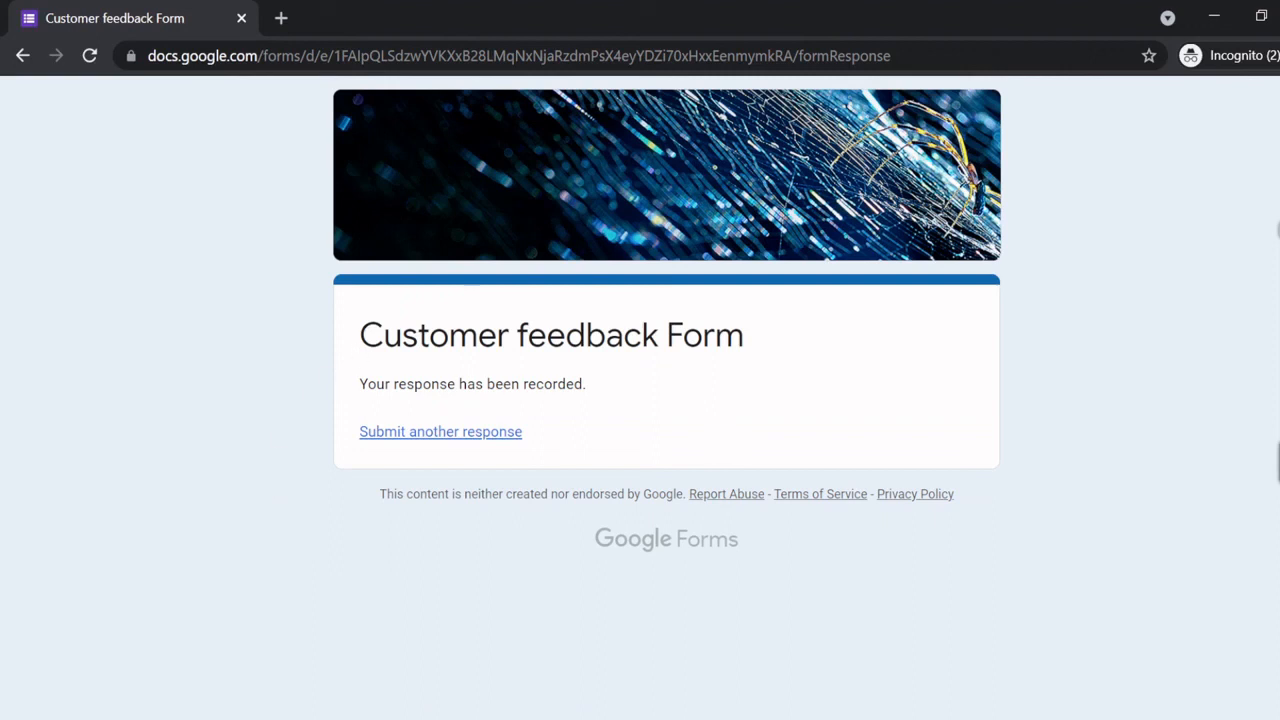
Step: Switch back to the Customer feedback Form editor in the other browser window and open its responses
{"action": "left_click_drag", "start_coordinate": [744, 345], "coordinate": [638, 397]}
{"action": "left_click", "coordinate": [638, 397]}
{"action": "key", "text": "alt+Tab"}
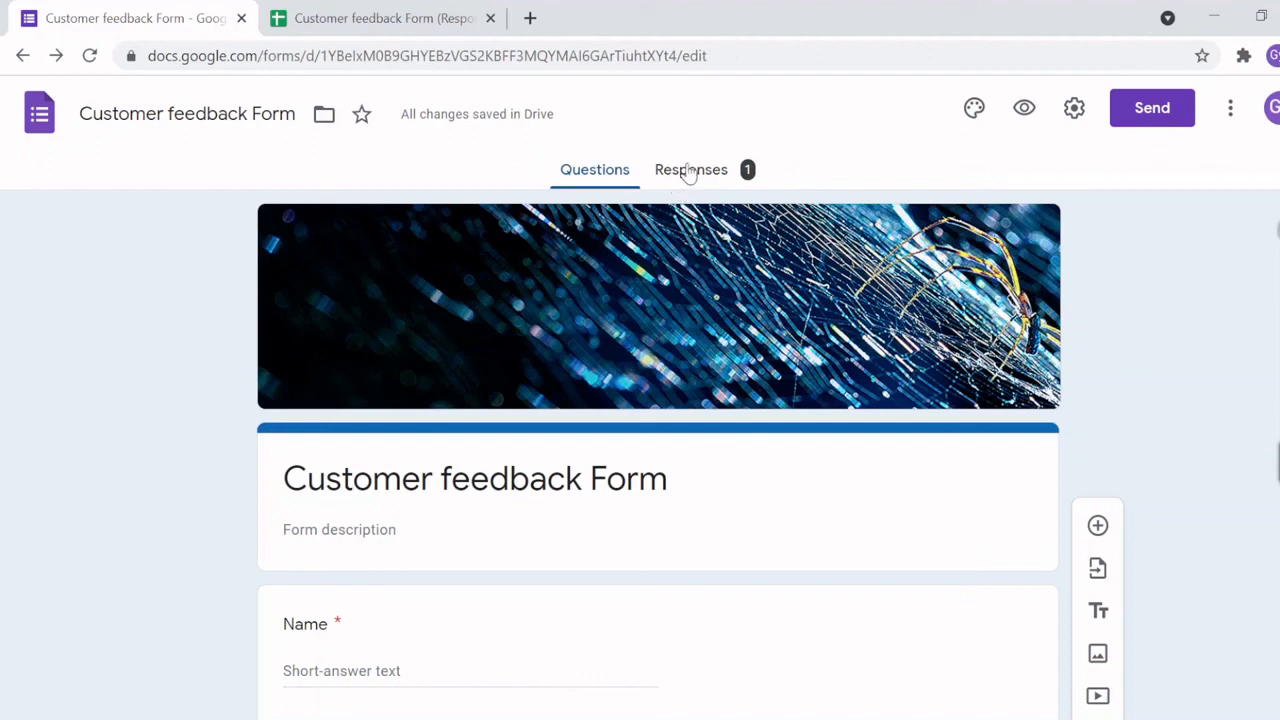
{"action": "left_click", "coordinate": [686, 171]}
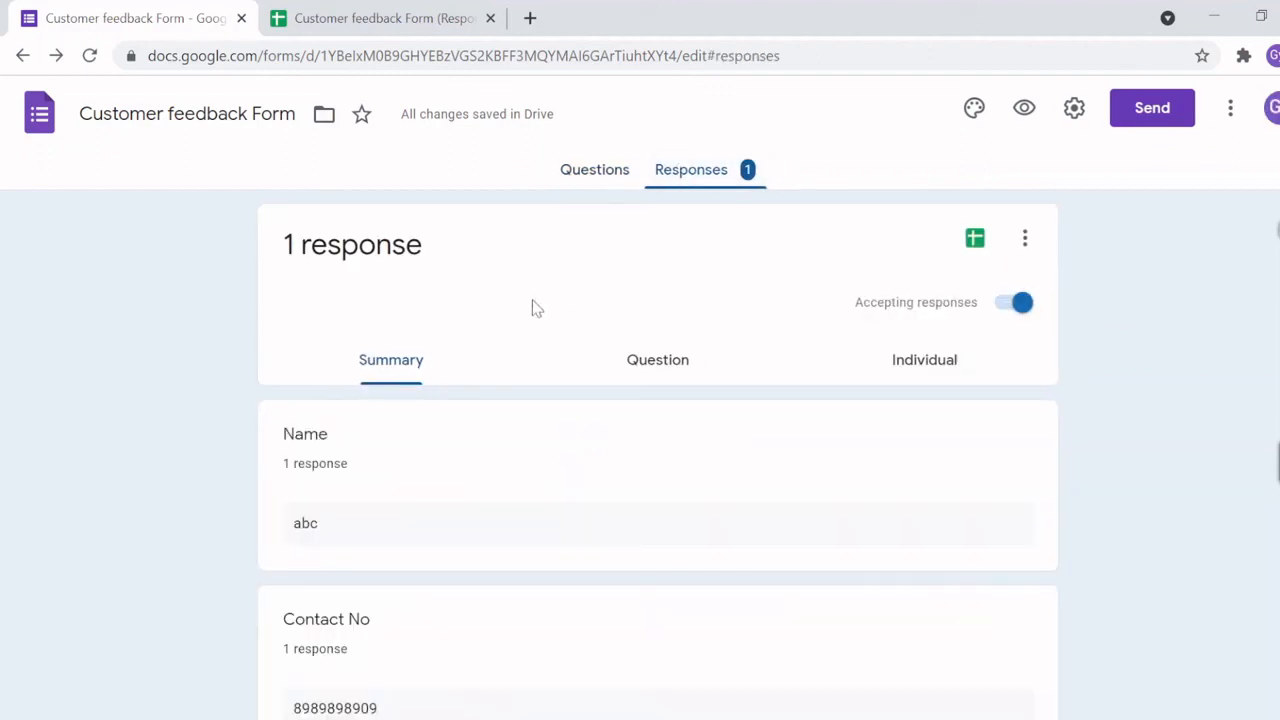
Step: Examine the response summary from Name through the Feedback, Choose Type of Service and Check box select charts
{"action": "scroll", "coordinate": [205, 418], "scroll_direction": "down", "scroll_amount": 3}
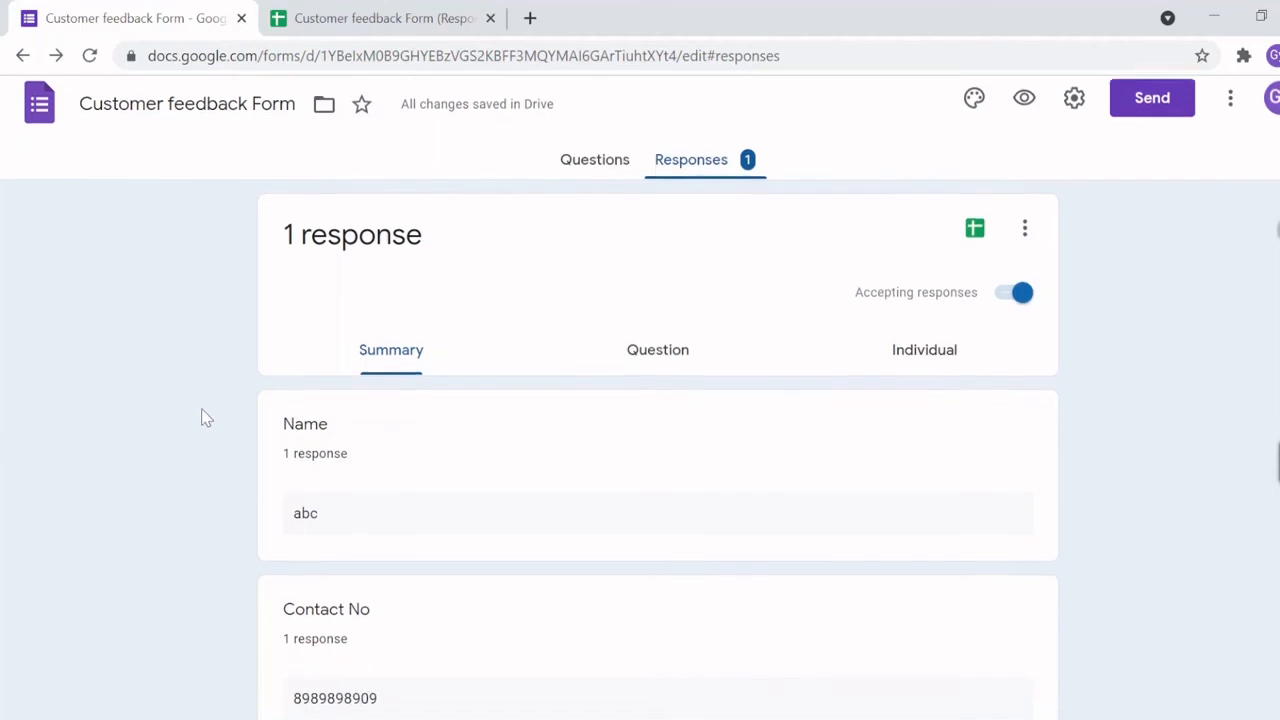
{"action": "scroll", "coordinate": [205, 418], "scroll_direction": "down", "scroll_amount": 1}
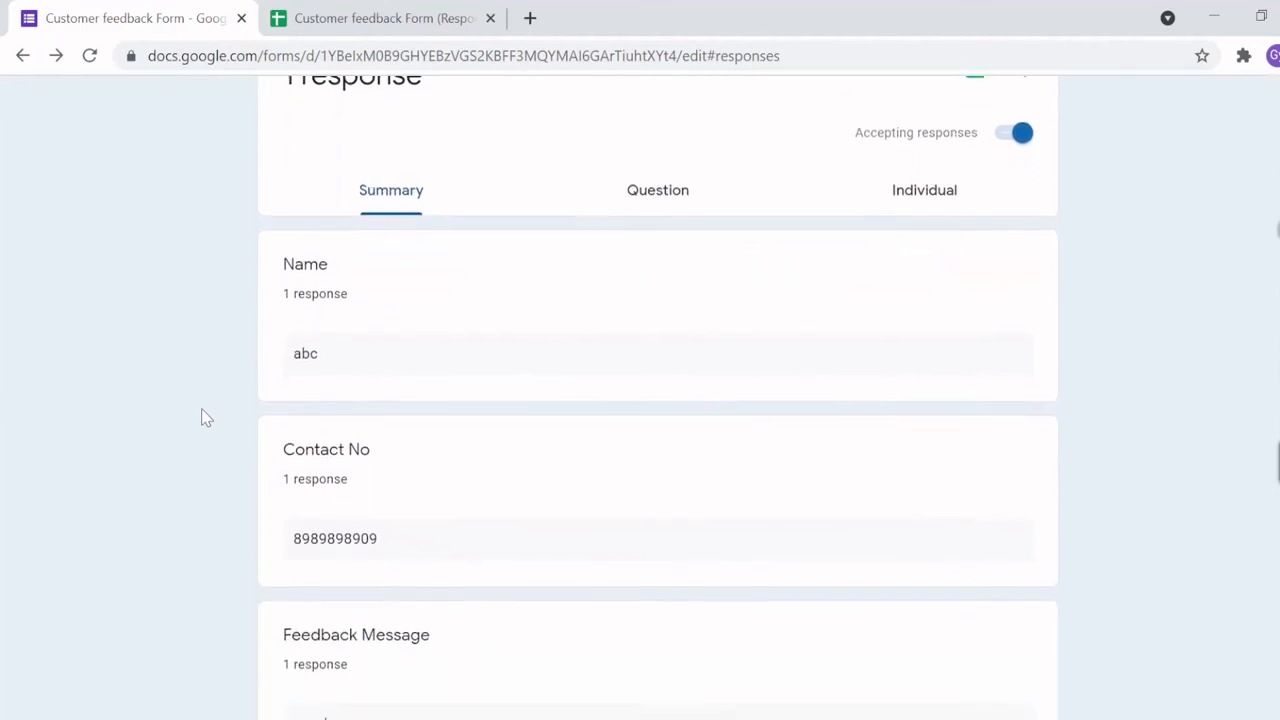
{"action": "scroll", "coordinate": [227, 467], "scroll_direction": "down", "scroll_amount": 6}
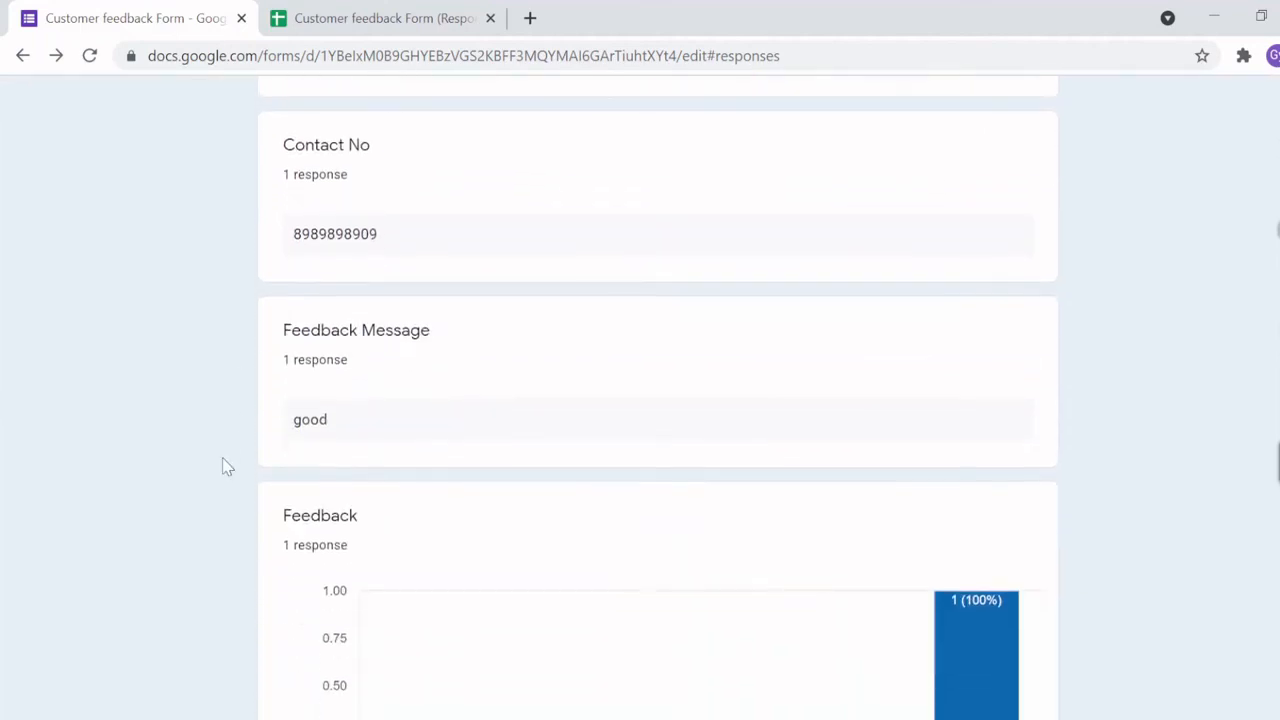
{"action": "scroll", "coordinate": [227, 467], "scroll_direction": "down", "scroll_amount": 5}
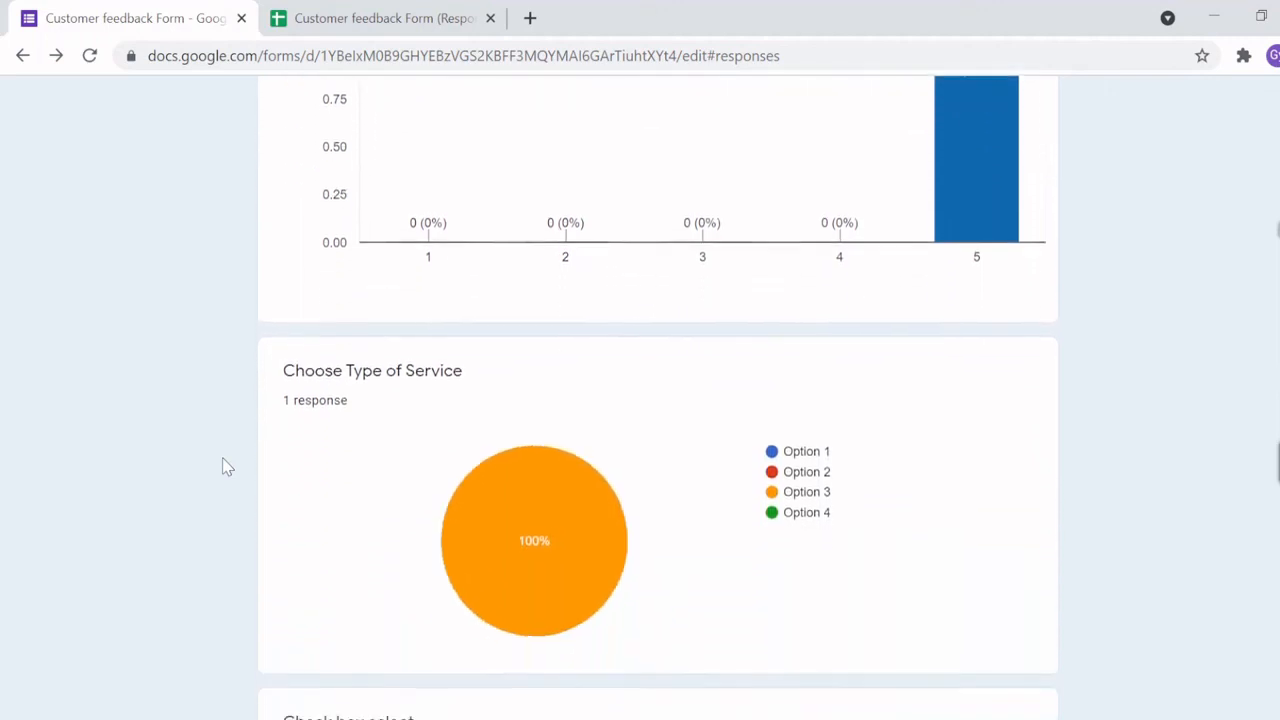
{"action": "scroll", "coordinate": [227, 467], "scroll_direction": "down", "scroll_amount": 1}
{"action": "scroll", "coordinate": [227, 467], "scroll_direction": "down", "scroll_amount": 3}
{"action": "scroll", "coordinate": [227, 467], "scroll_direction": "up", "scroll_amount": 1}
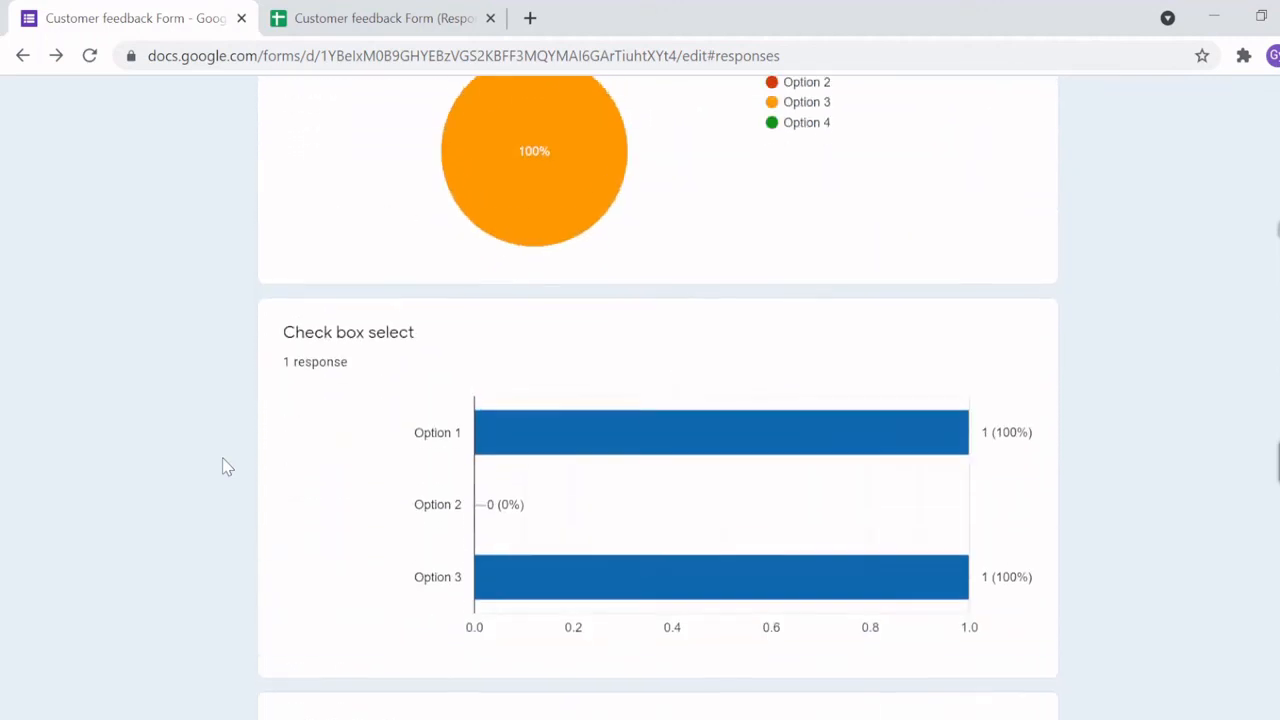
{"action": "scroll", "coordinate": [227, 467], "scroll_direction": "up", "scroll_amount": 1}
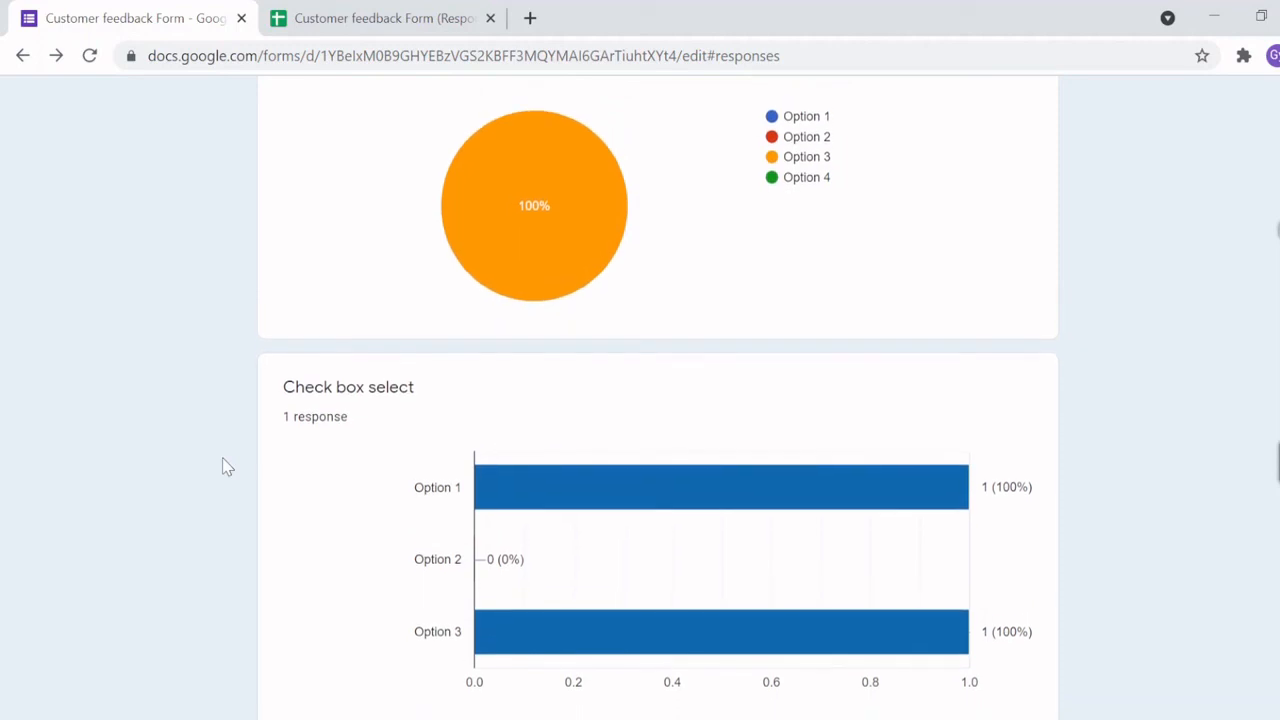
{"action": "scroll", "coordinate": [227, 467], "scroll_direction": "down", "scroll_amount": 1}
{"action": "scroll", "coordinate": [227, 467], "scroll_direction": "down", "scroll_amount": 1}
{"action": "scroll", "coordinate": [227, 467], "scroll_direction": "down", "scroll_amount": 1}
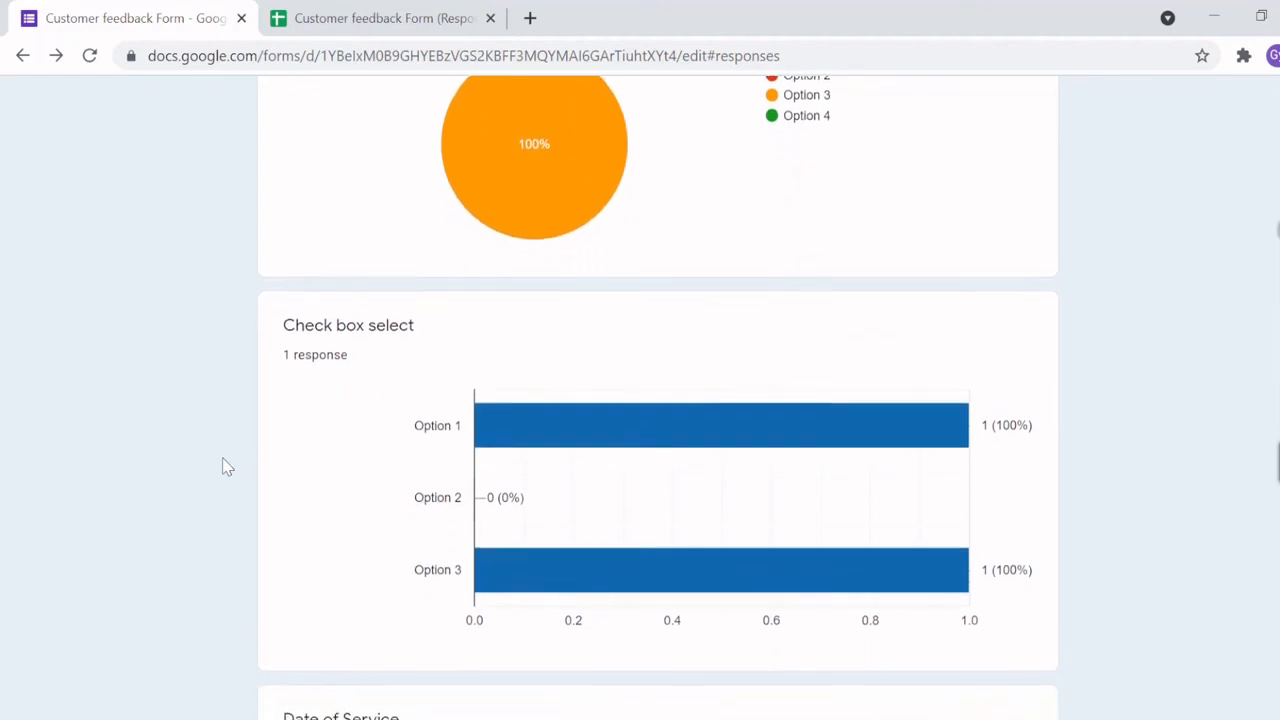
{"action": "scroll", "coordinate": [227, 467], "scroll_direction": "up", "scroll_amount": 1}
{"action": "scroll", "coordinate": [227, 467], "scroll_direction": "down", "scroll_amount": 3}
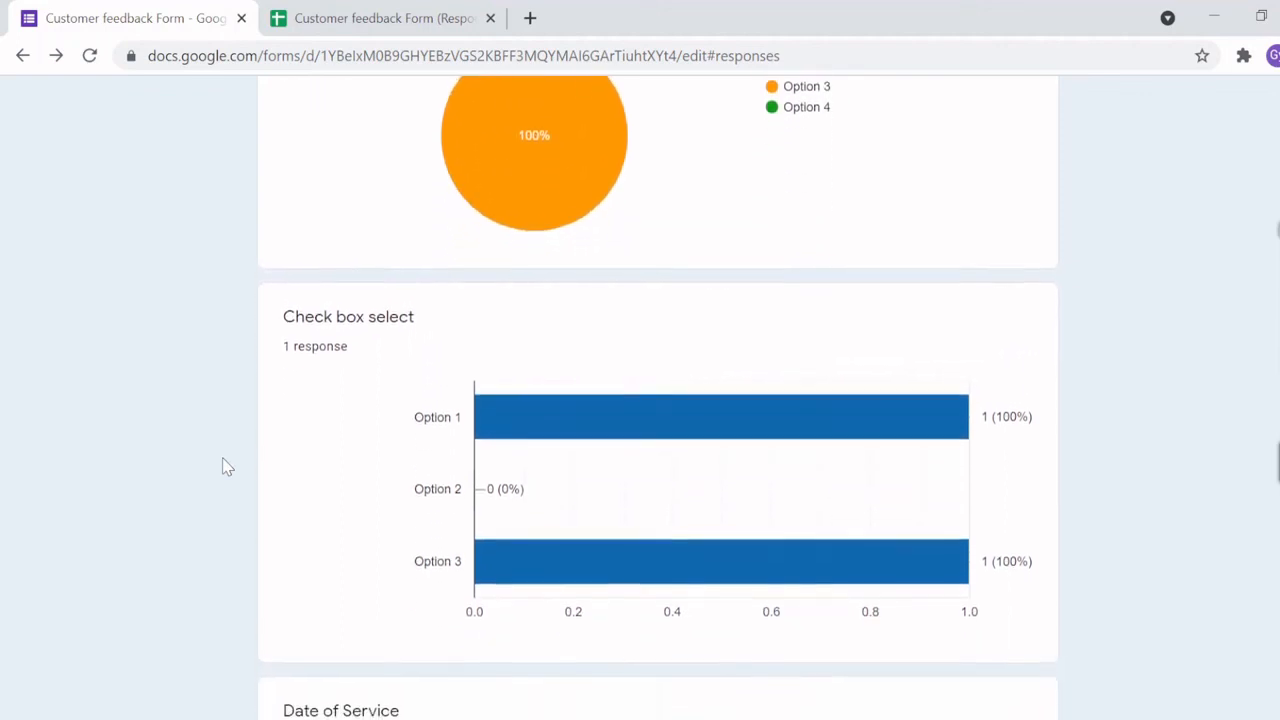
{"action": "scroll", "coordinate": [227, 467], "scroll_direction": "up", "scroll_amount": 9}
{"action": "scroll", "coordinate": [227, 467], "scroll_direction": "up", "scroll_amount": 3}
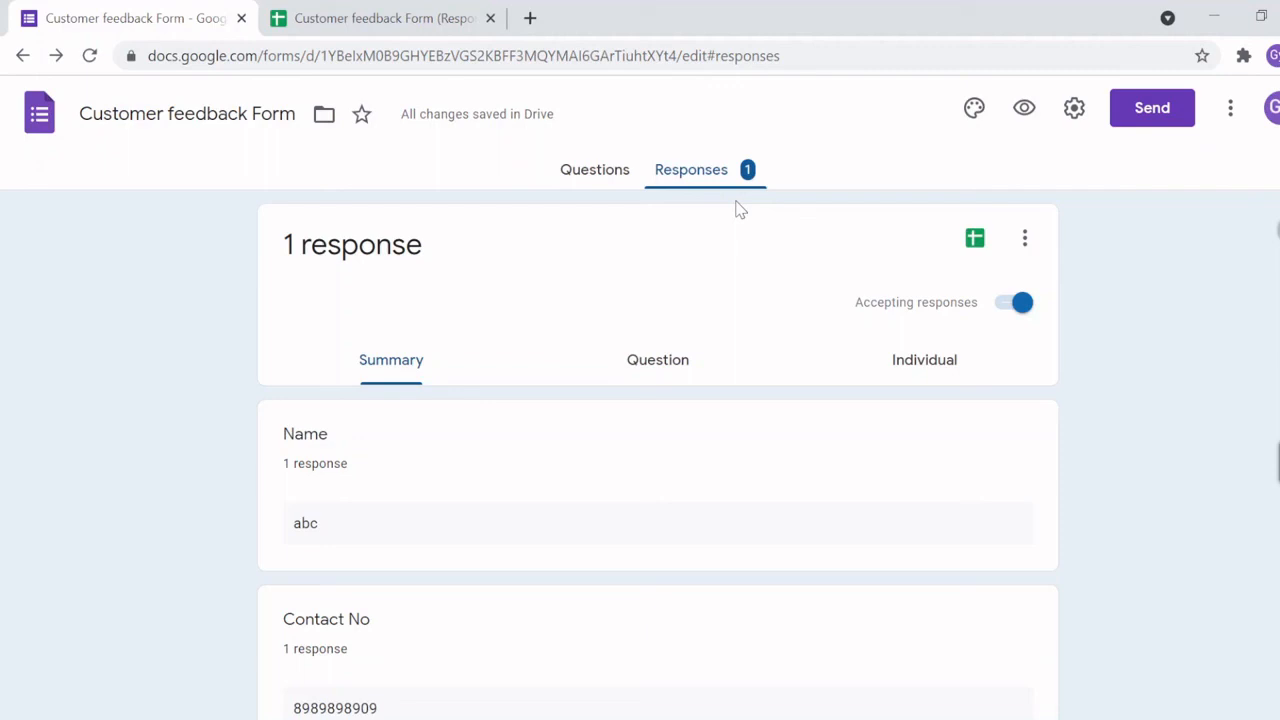
Step: Open the linked response spreadsheet from the form and switch to its already open copy to view the recorded answers
{"action": "left_click", "coordinate": [976, 246]}
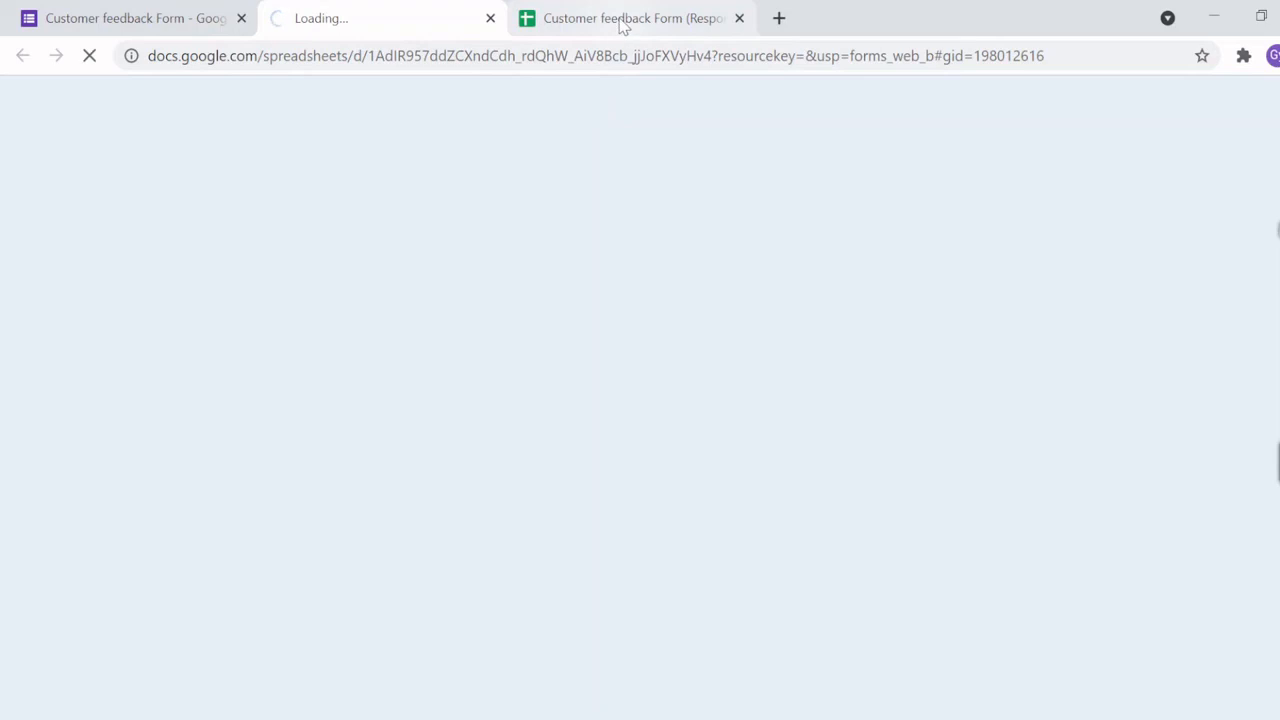
{"action": "left_click", "coordinate": [621, 22]}
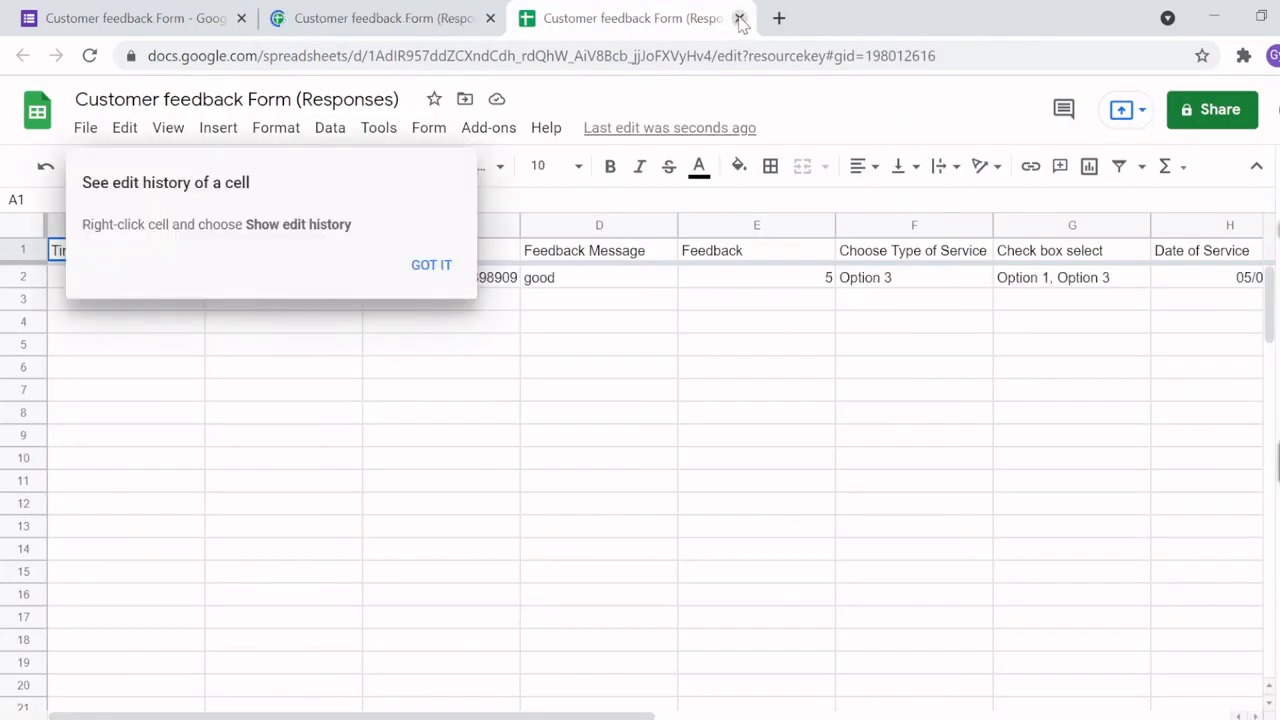